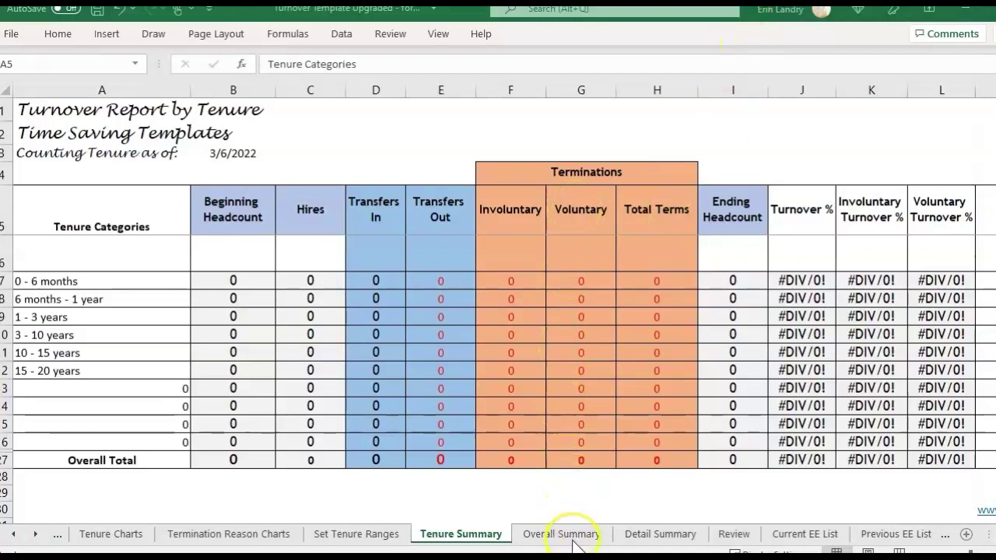
- Look over the tenure setup sheets and the Employee Turnover by Department charts on the Summary Charts sheet
{"action": "left_click", "coordinate": [459, 537]}
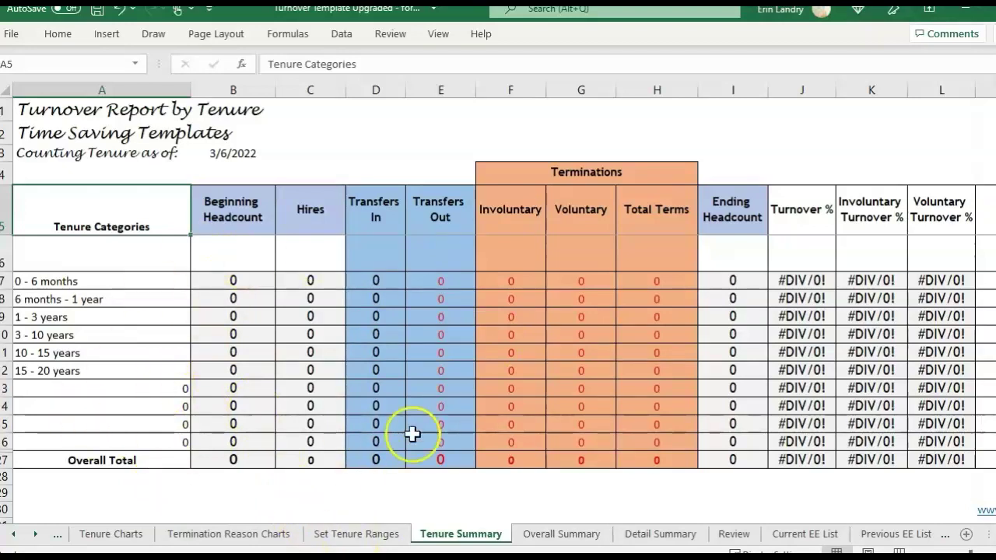
{"action": "left_click", "coordinate": [329, 535]}
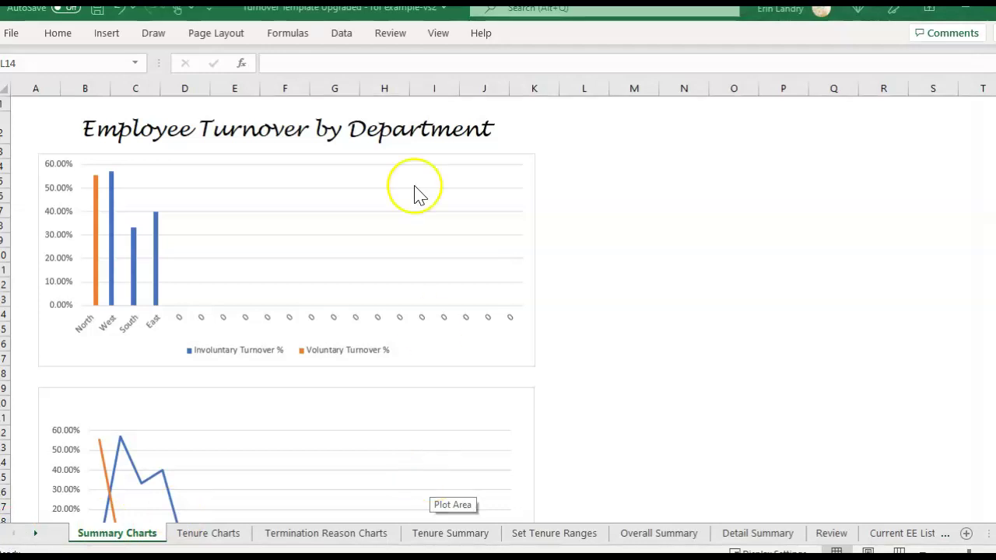
{"action": "left_click", "coordinate": [620, 118]}
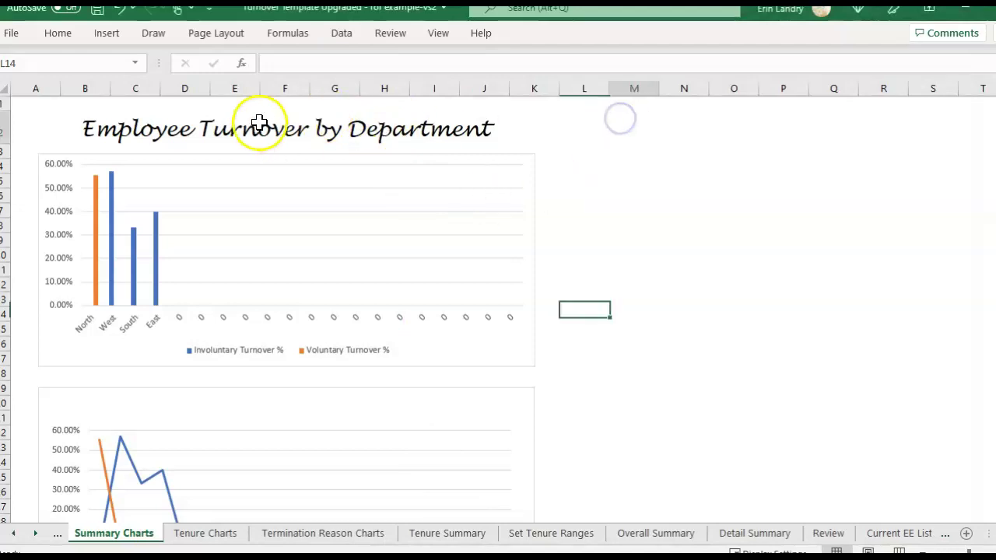
{"action": "left_click", "coordinate": [13, 534]}
{"action": "left_click", "coordinate": [12, 534]}
{"action": "left_click", "coordinate": [13, 534]}
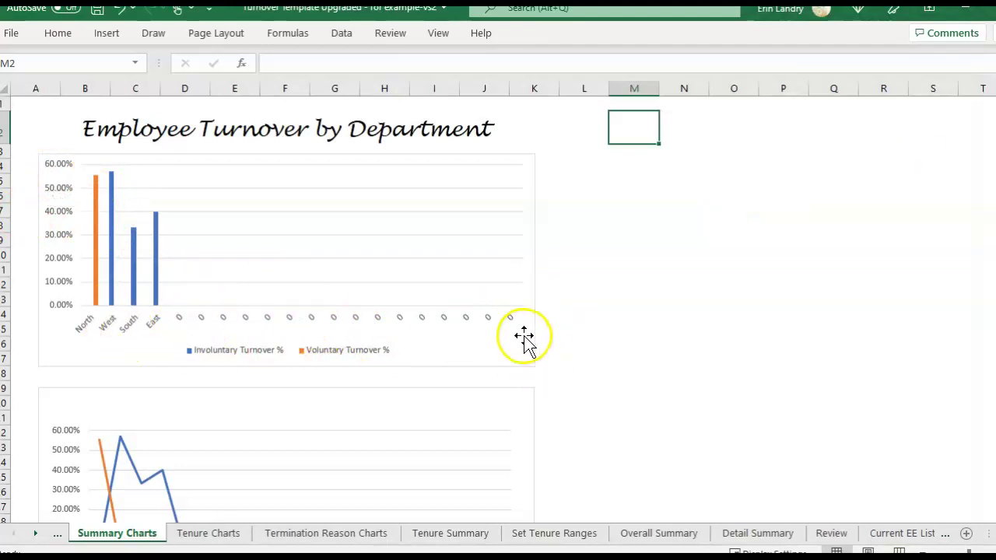
{"action": "scroll", "coordinate": [312, 350], "scroll_direction": "down", "scroll_amount": 2}
- Review the Employee Turnover by Tenure bar and line charts on the Tenure Charts sheet
{"action": "left_click", "coordinate": [233, 534]}
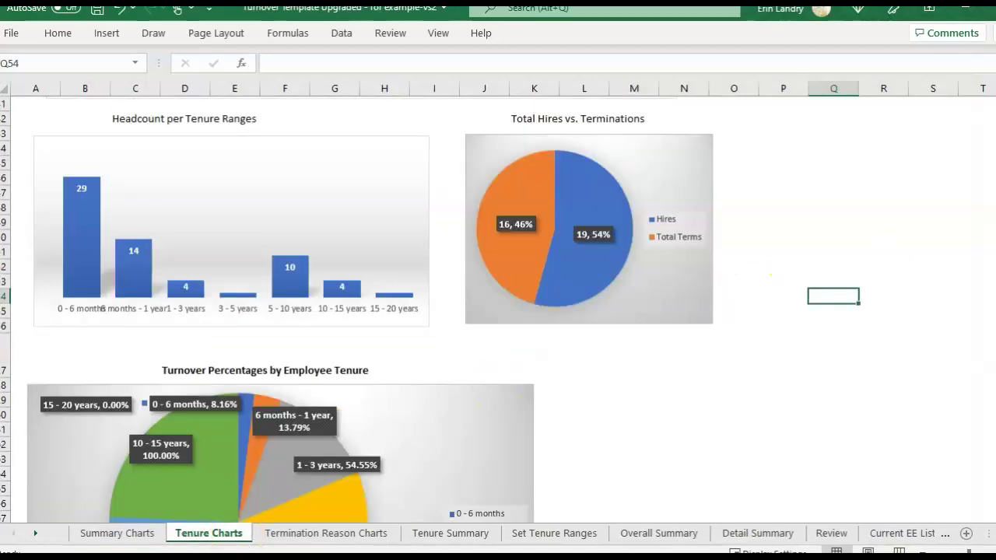
{"action": "scroll", "coordinate": [430, 309], "scroll_direction": "up", "scroll_amount": 10}
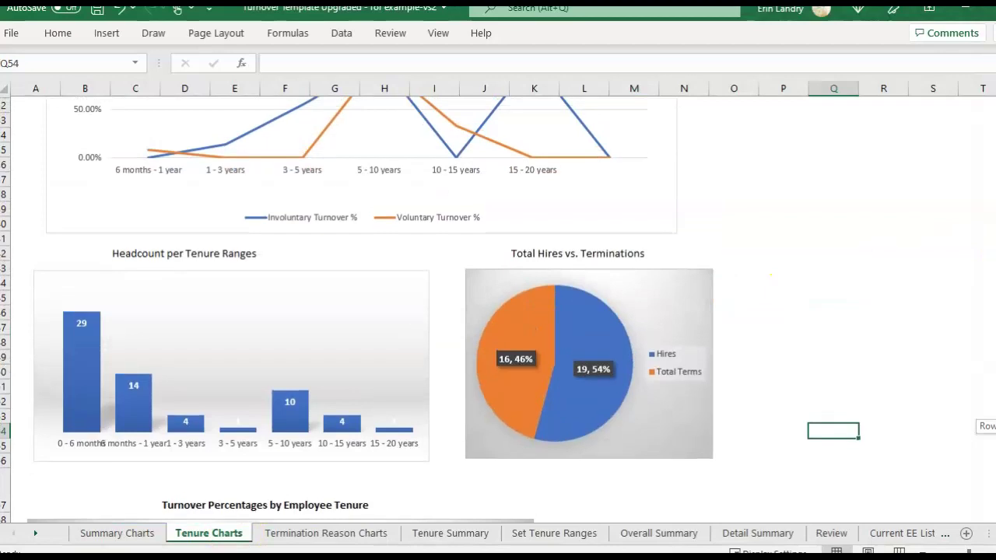
{"action": "scroll", "coordinate": [358, 311], "scroll_direction": "up", "scroll_amount": 4}
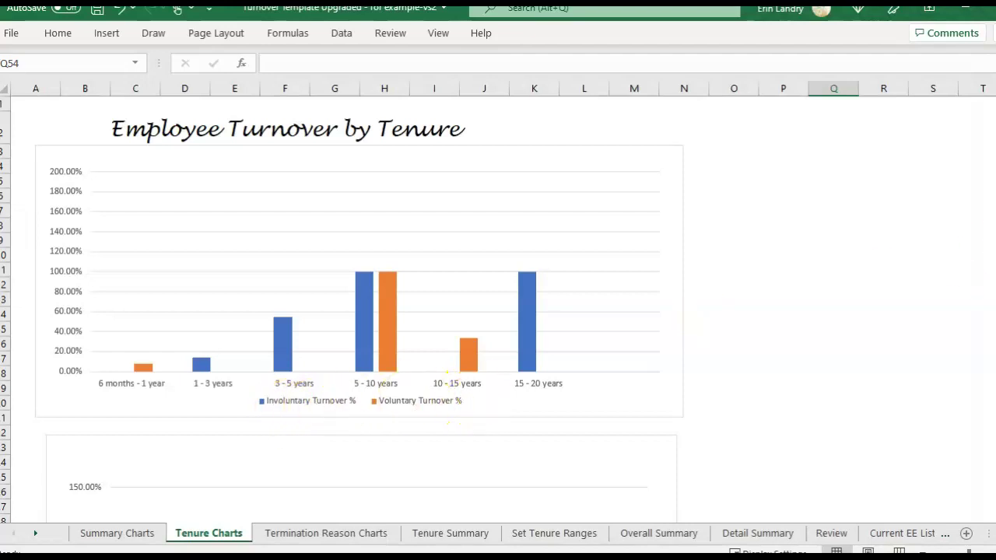
{"action": "scroll", "coordinate": [498, 311], "scroll_direction": "down", "scroll_amount": 10}
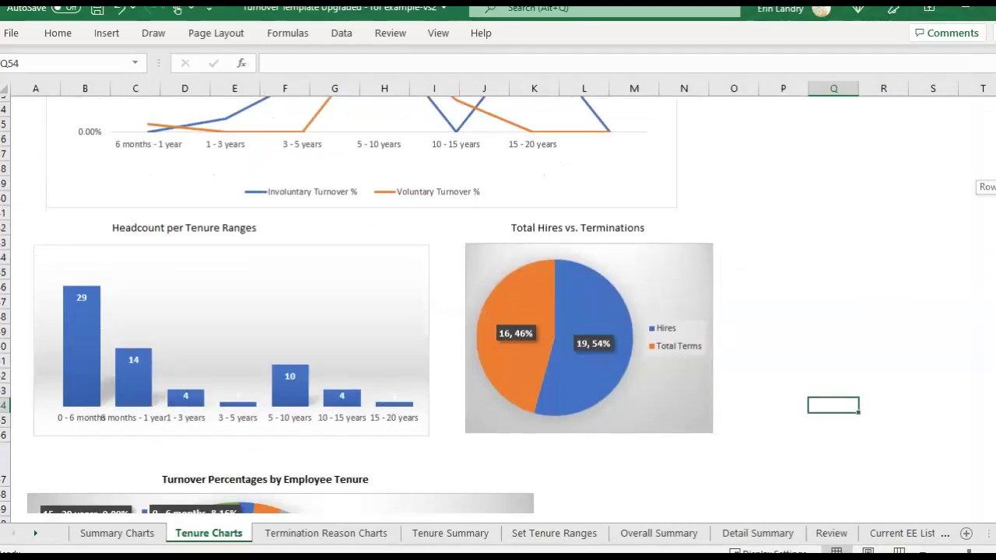
{"action": "scroll", "coordinate": [499, 444], "scroll_direction": "down", "scroll_amount": 2}
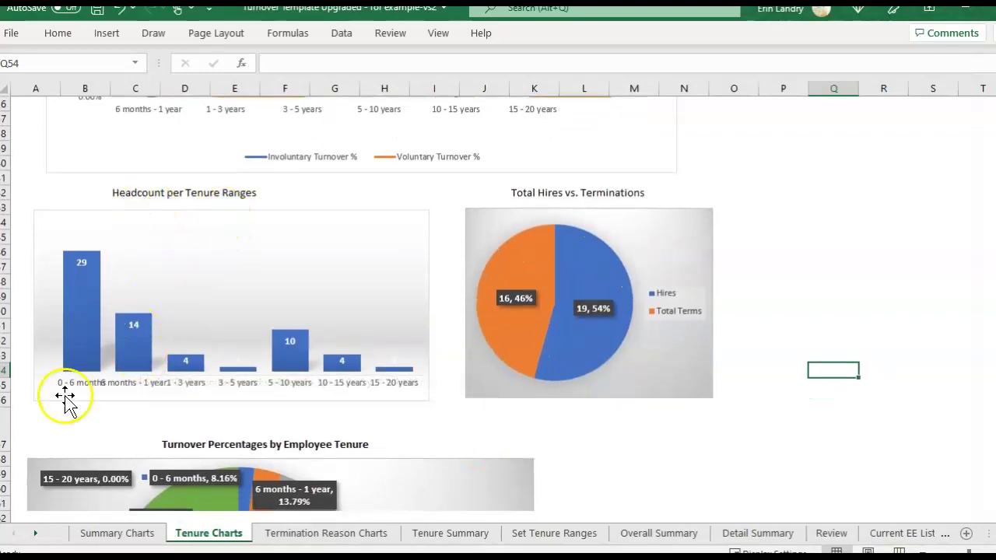
- Examine the Headcount per Tenure Ranges, Total Hires vs. Terminations and Turnover Percentages by Employee Tenure charts
{"action": "left_click", "coordinate": [123, 383]}
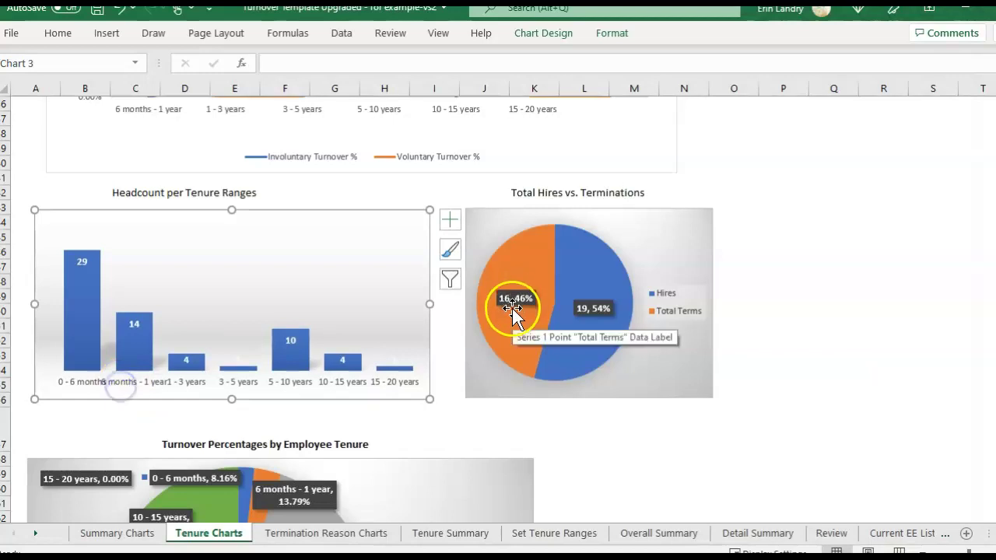
{"action": "mouse_move", "coordinate": [612, 329]}
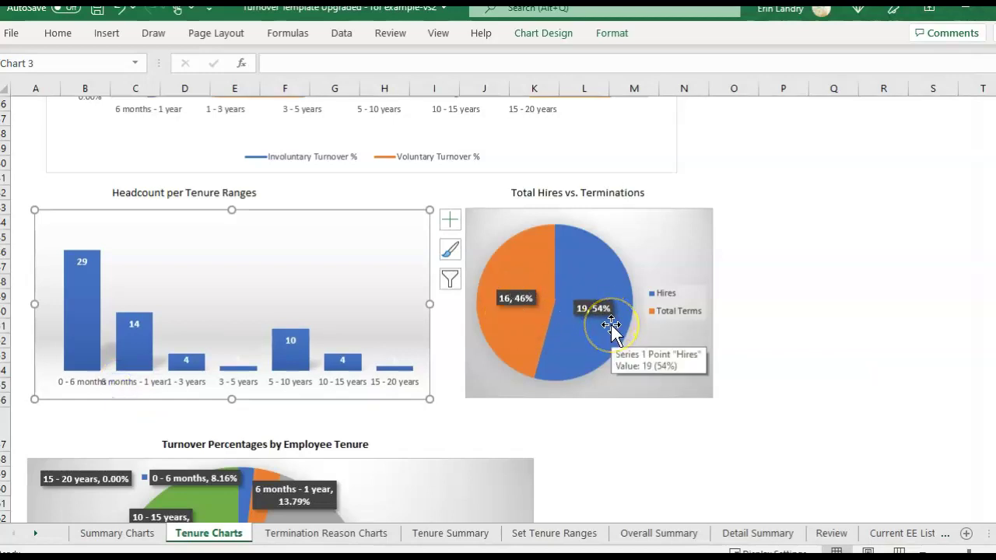
{"action": "left_click", "coordinate": [301, 190]}
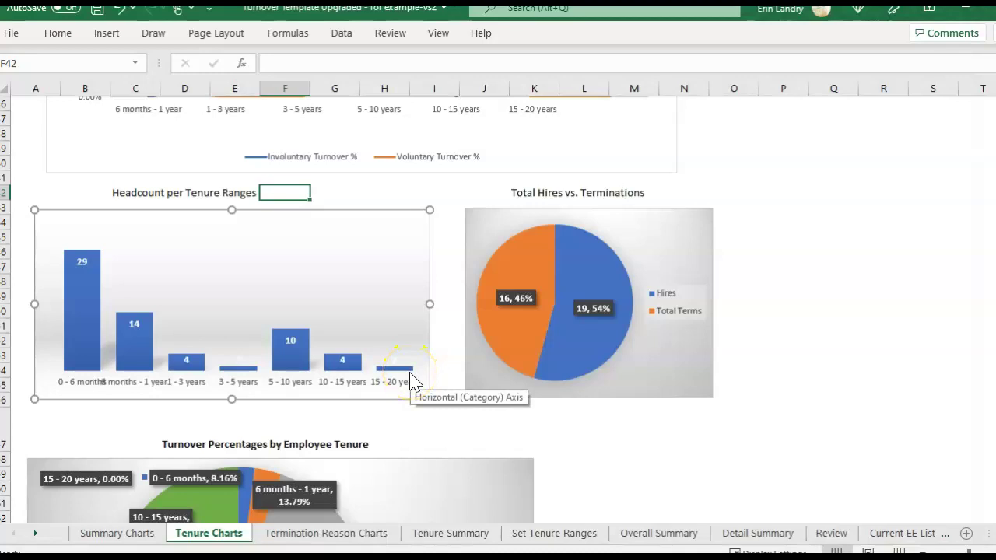
{"action": "scroll", "coordinate": [498, 311], "scroll_direction": "down", "scroll_amount": 5}
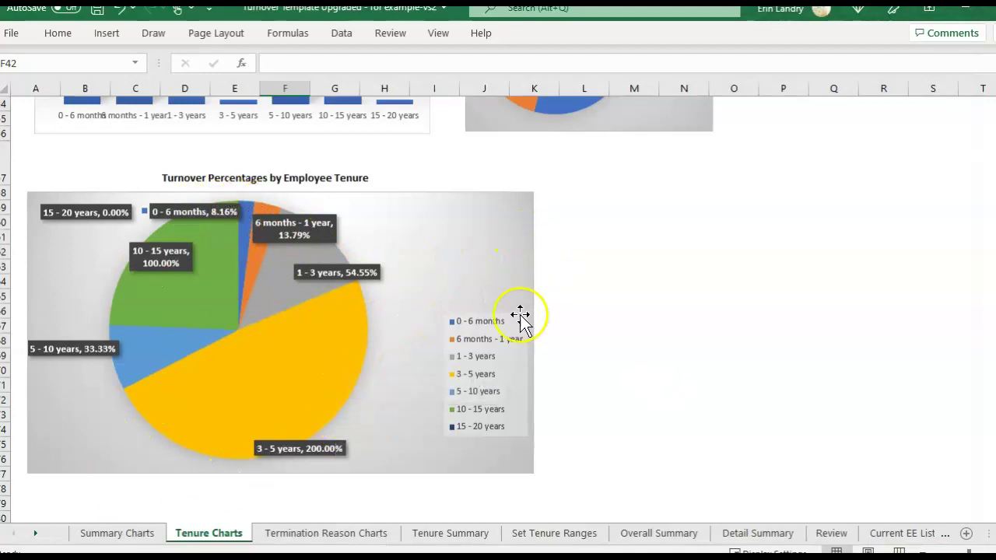
{"action": "left_click", "coordinate": [152, 242]}
{"action": "left_click", "coordinate": [234, 216]}
{"action": "left_click", "coordinate": [320, 224]}
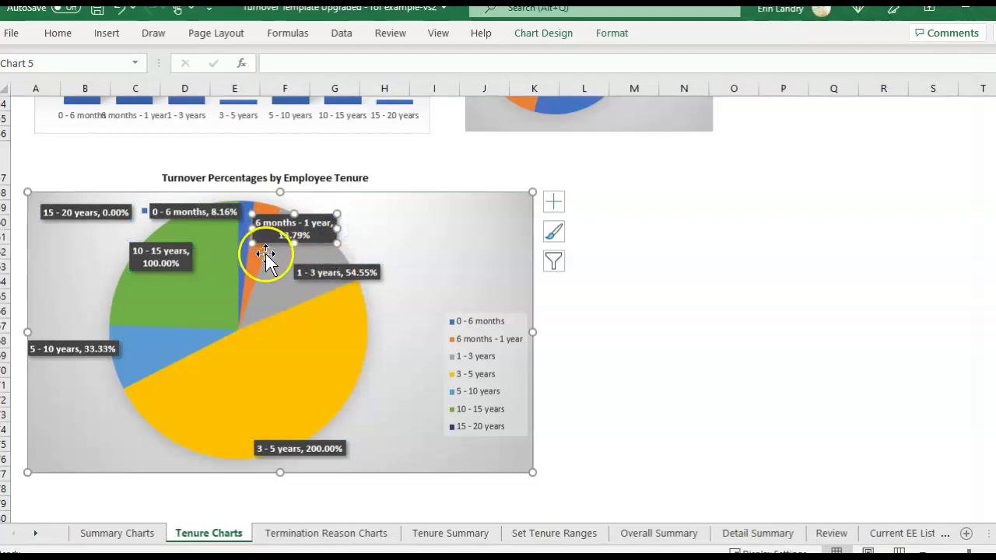
- Review the voluntary and involuntary termination charts on the Termination Reason Charts sheet
{"action": "left_click", "coordinate": [356, 534]}
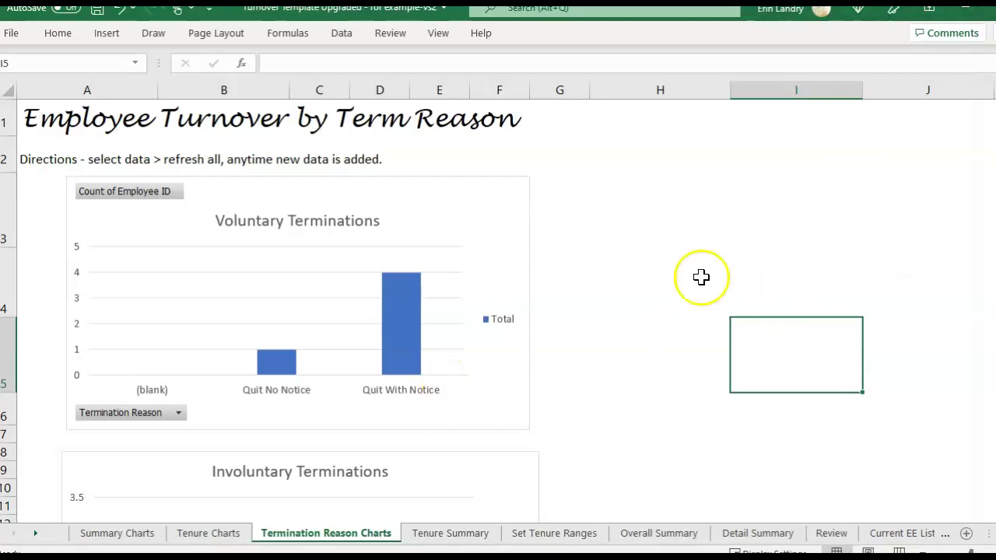
{"action": "scroll", "coordinate": [498, 312], "scroll_direction": "down", "scroll_amount": 2}
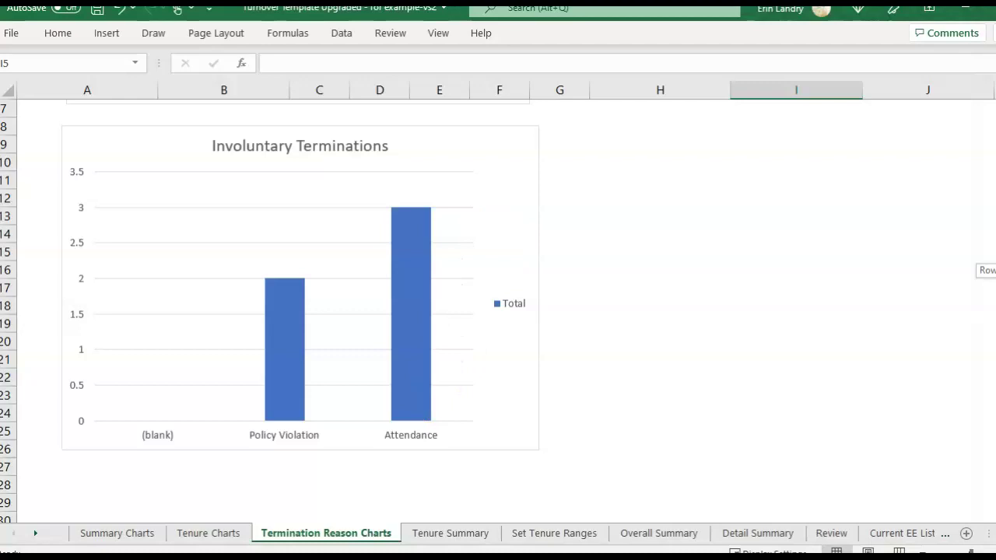
{"action": "scroll", "coordinate": [438, 234], "scroll_direction": "up", "scroll_amount": 2}
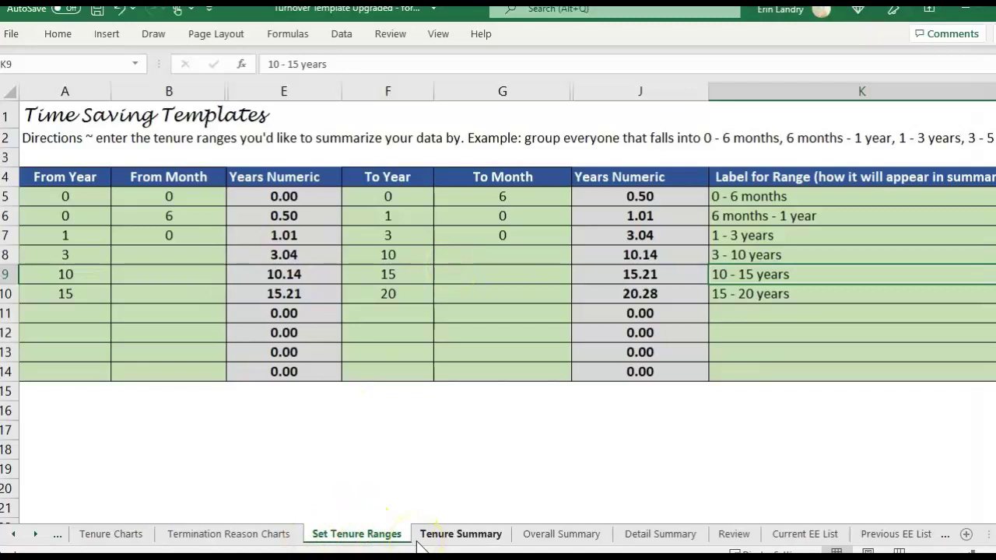
- Go through the range labels from 0 - 6 months to 15 - 20 years on the Set Tenure Ranges sheet
{"action": "left_click", "coordinate": [770, 199]}
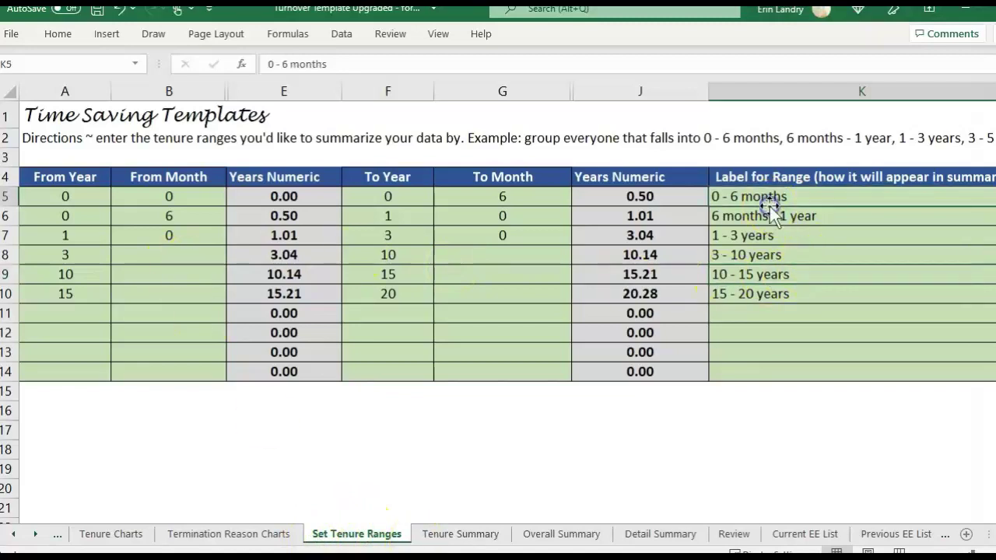
{"action": "left_click", "coordinate": [786, 234]}
{"action": "left_click_drag", "start_coordinate": [822, 196], "coordinate": [834, 291]}
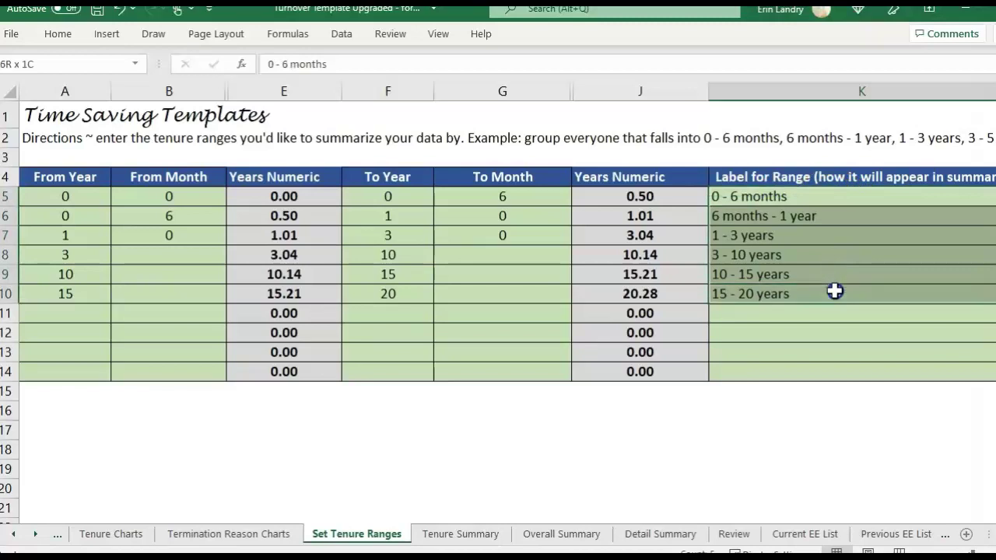
{"action": "left_click", "coordinate": [758, 231]}
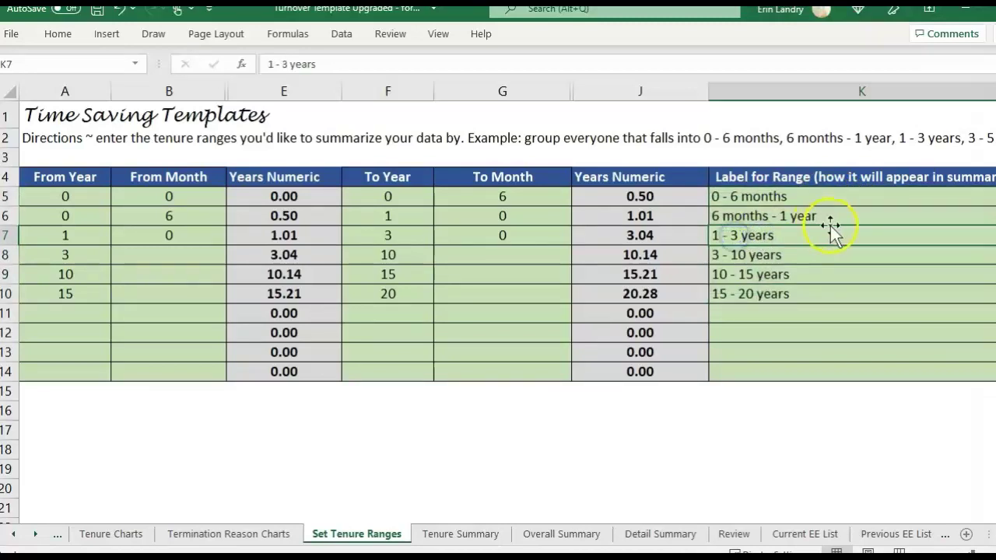
{"action": "left_click", "coordinate": [754, 256]}
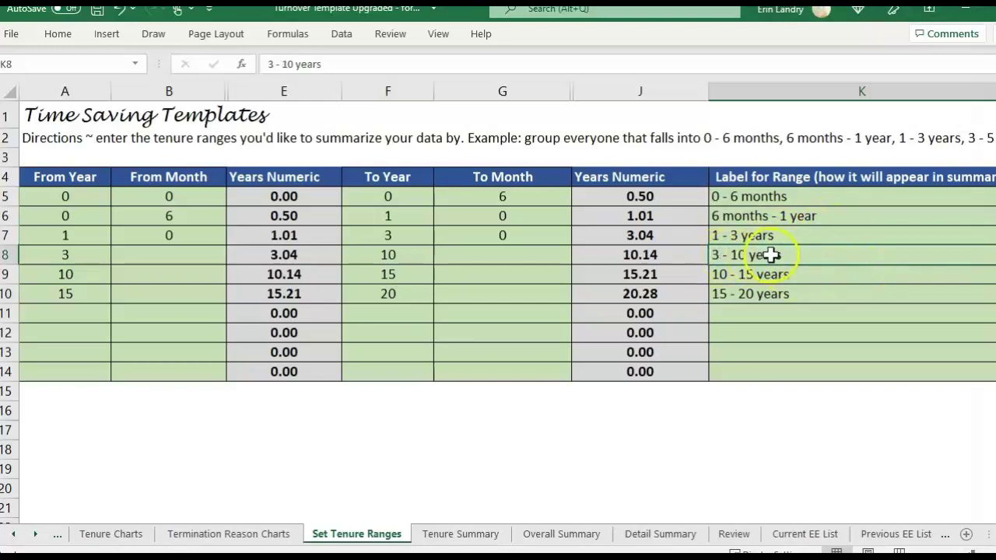
{"action": "left_click", "coordinate": [781, 278]}
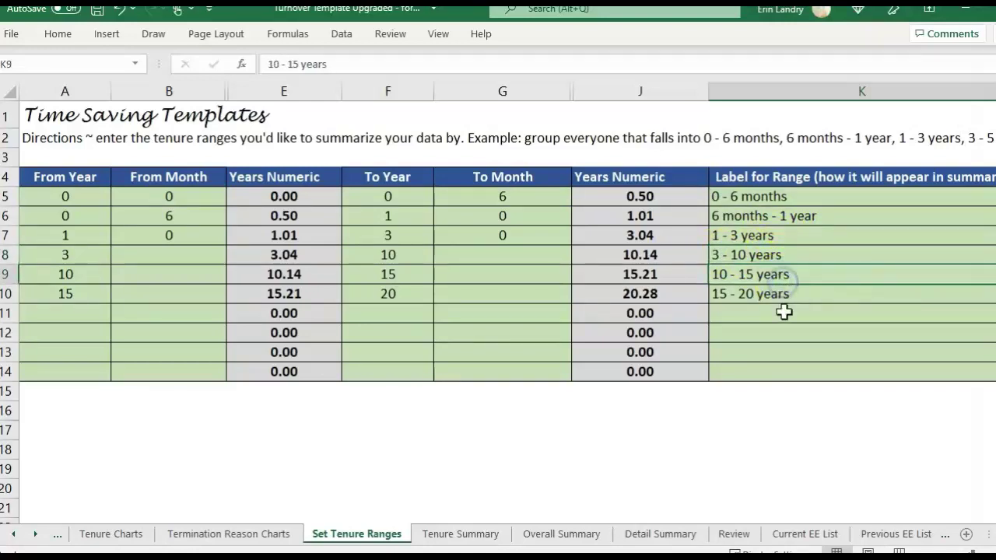
{"action": "left_click", "coordinate": [786, 317]}
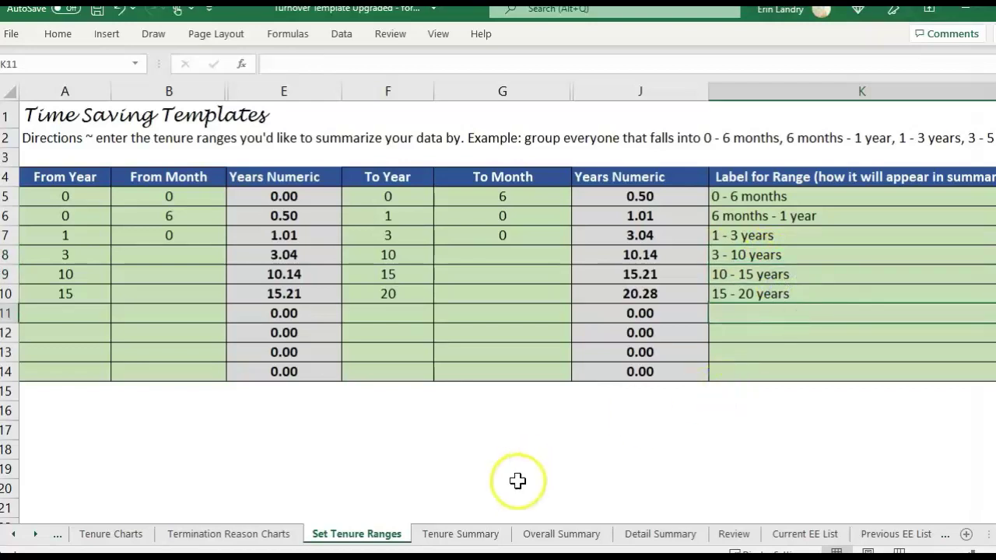
- Check how the tenure categories are laid out in the turnover report on the Tenure Summary sheet
{"action": "left_click", "coordinate": [464, 535]}
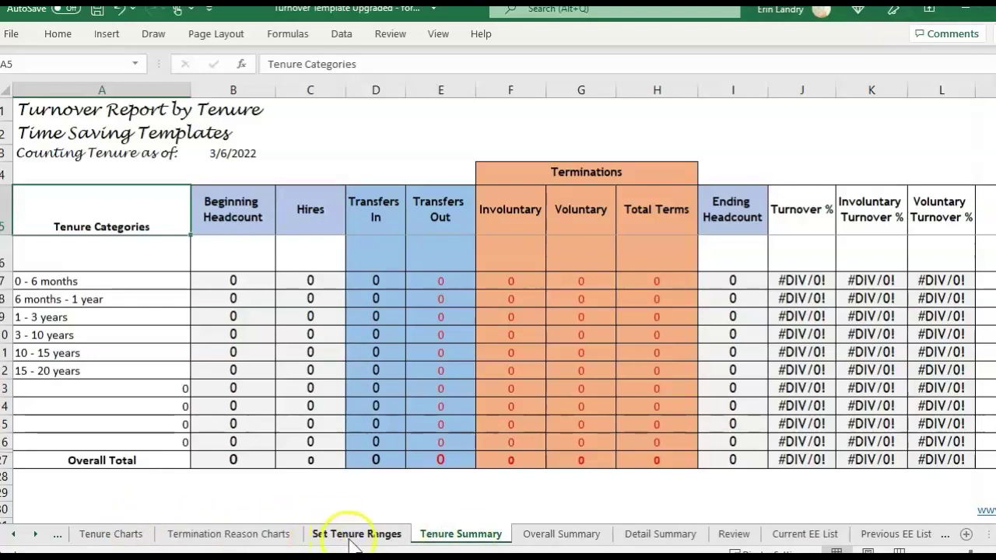
{"action": "left_click", "coordinate": [116, 536]}
{"action": "left_click", "coordinate": [471, 535]}
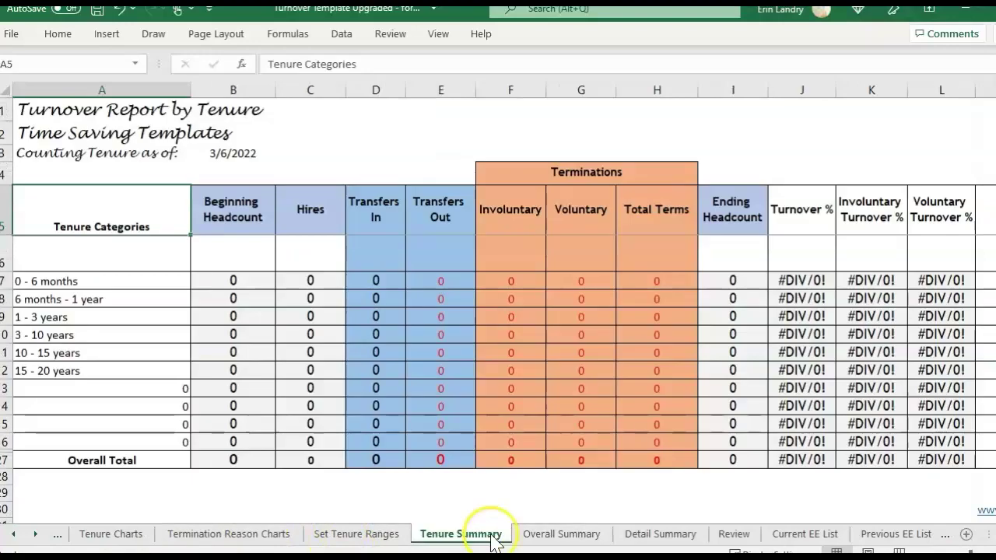
{"action": "left_click", "coordinate": [545, 538]}
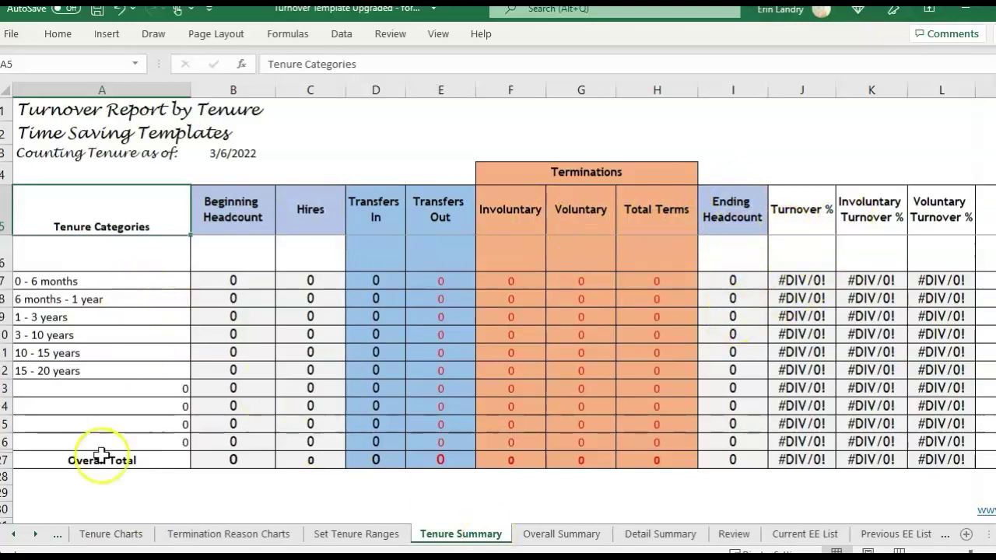
- Inspect the Overall Summary sheet and its Beginning Headcount formulas down to the last department row
{"action": "left_click", "coordinate": [562, 537]}
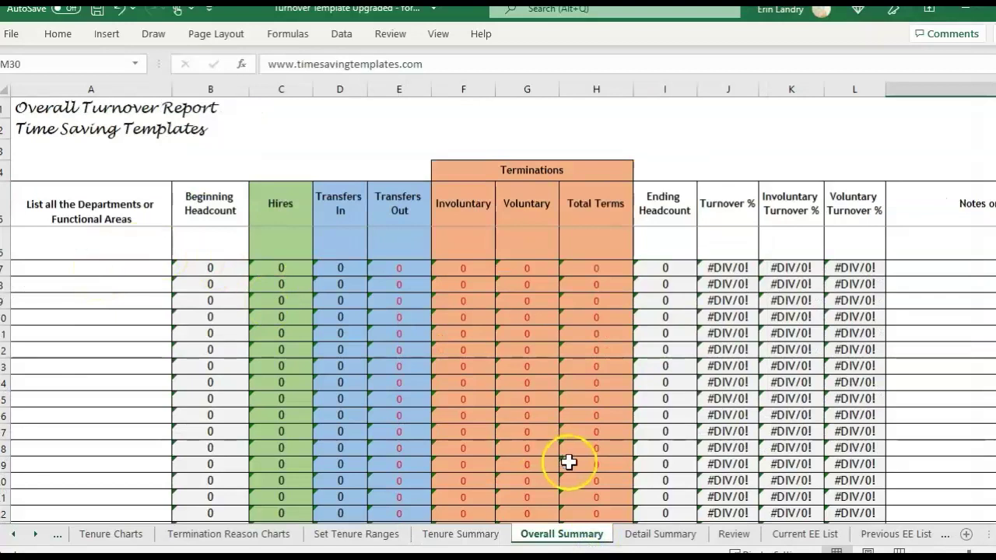
{"action": "mouse_move", "coordinate": [992, 204]}
{"action": "left_mouse_down"}
{"action": "mouse_move", "coordinate": [992, 215]}
{"action": "mouse_move", "coordinate": [992, 198]}
{"action": "left_mouse_up"}
{"action": "left_click_drag", "start_coordinate": [240, 270], "coordinate": [215, 480]}
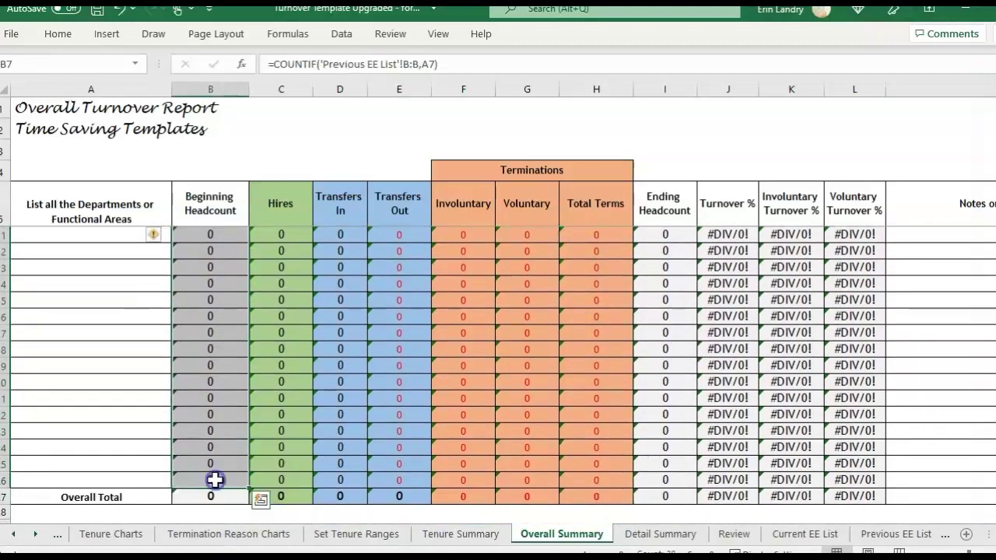
{"action": "key", "text": "ctrl+d"}
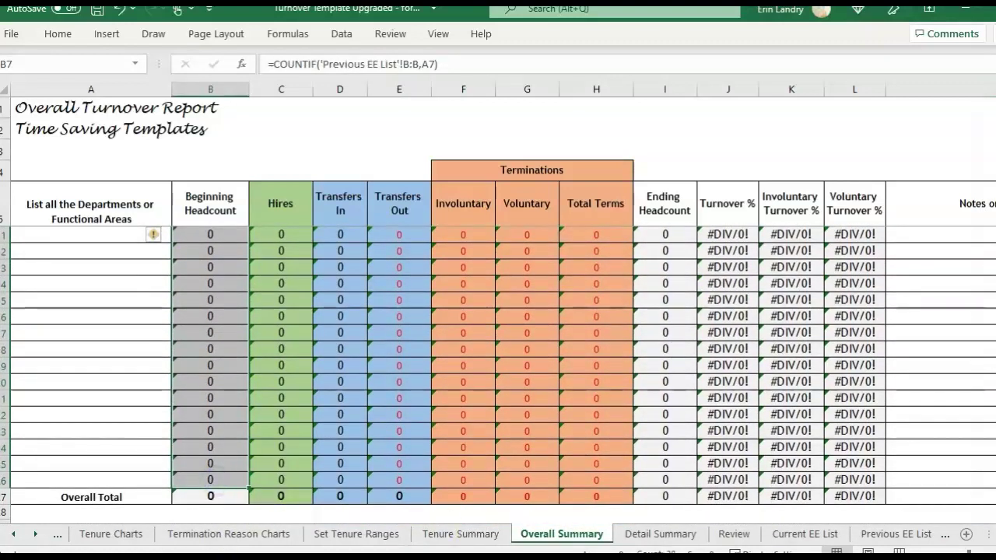
- Remove the West entry from the first department row under Turnover for East on the Detail Summary sheet
{"action": "left_click", "coordinate": [657, 541]}
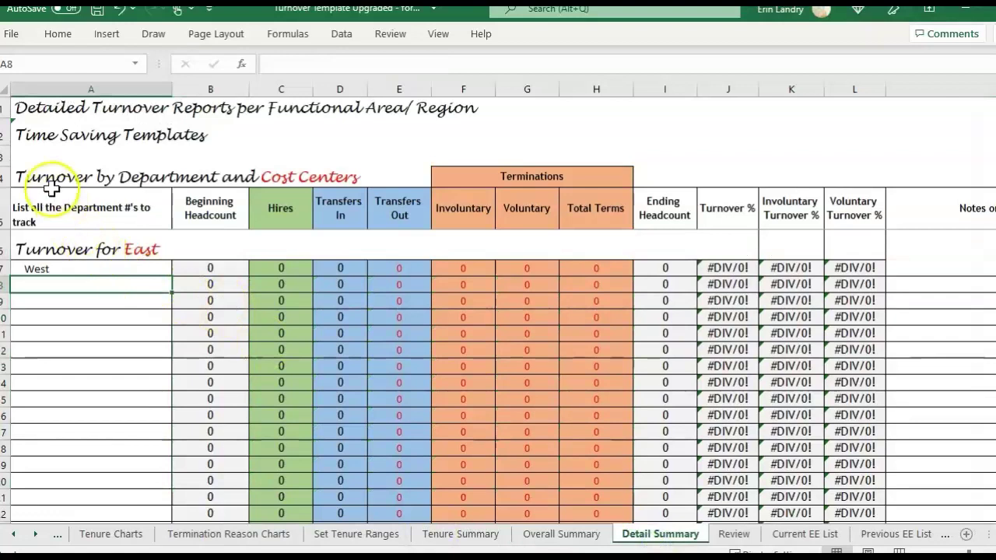
{"action": "key", "text": "Up"}
{"action": "key", "text": "Down"}
{"action": "key", "text": "Down"}
{"action": "key", "text": "Up"}
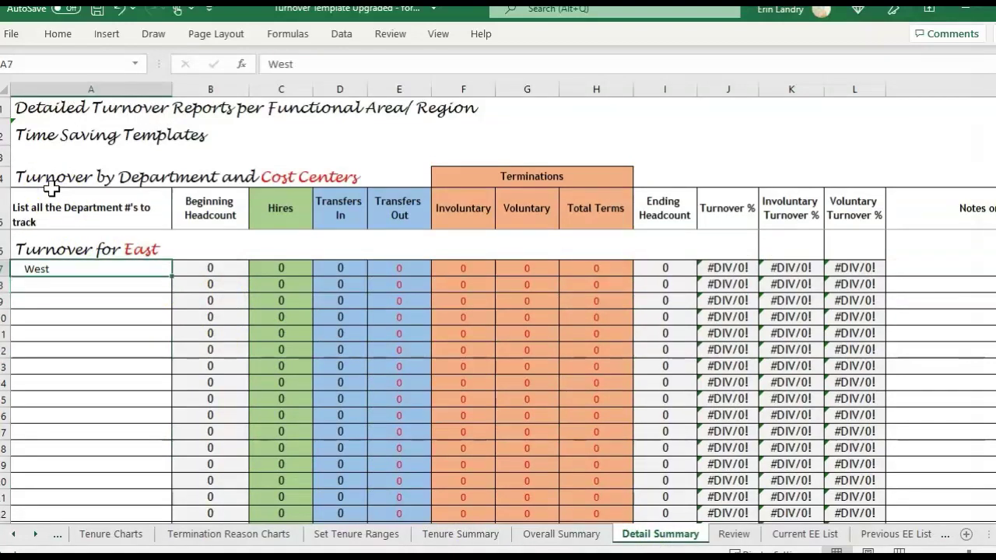
{"action": "key", "text": "ctrl+z"}
{"action": "key", "text": "ctrl+z"}
{"action": "key", "text": "ctrl+z"}
{"action": "key", "text": "ctrl+z"}
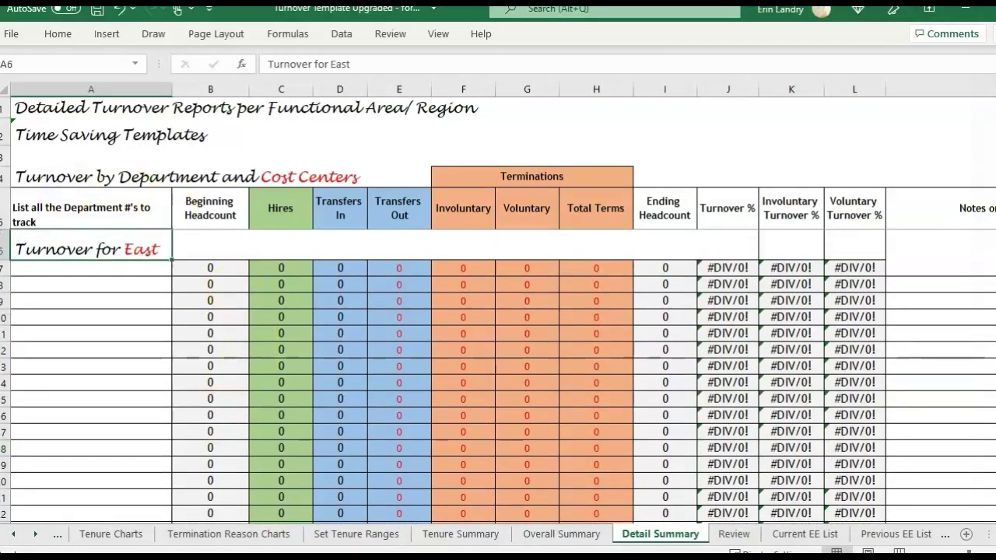
- Go through the data entry sheets from Current EE List to Involuntary Terms
{"action": "left_click", "coordinate": [35, 534]}
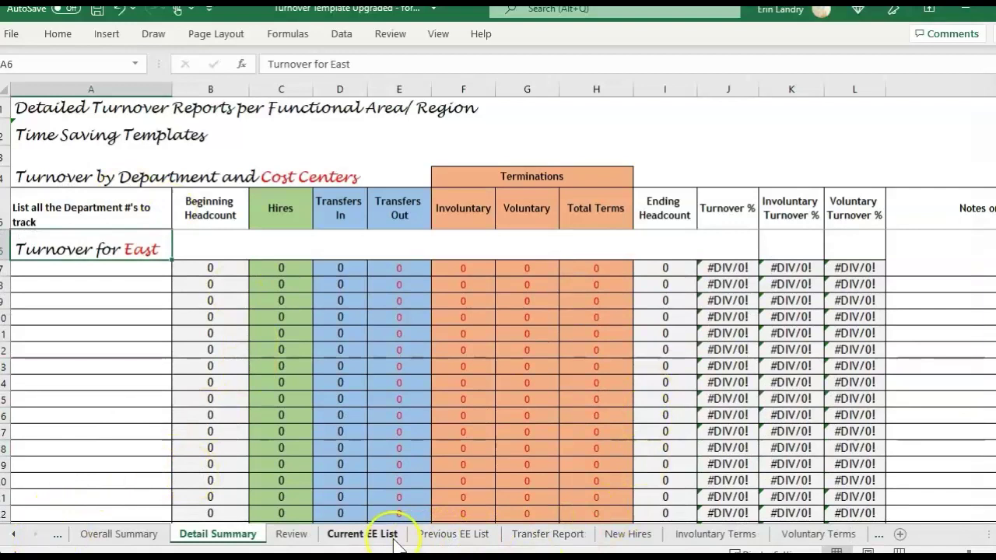
{"action": "left_click", "coordinate": [364, 536]}
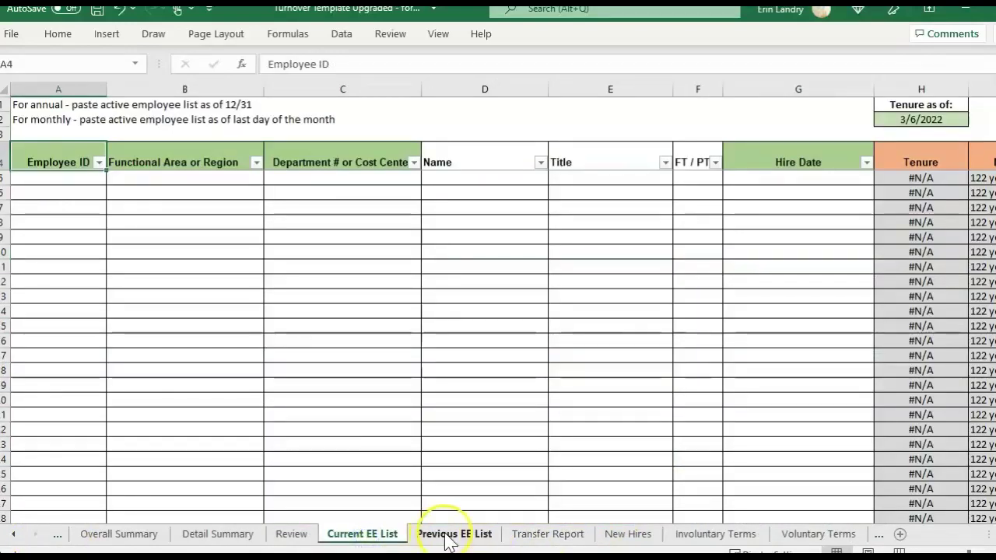
{"action": "left_click", "coordinate": [442, 534]}
{"action": "left_click", "coordinate": [569, 534]}
{"action": "left_click", "coordinate": [648, 536]}
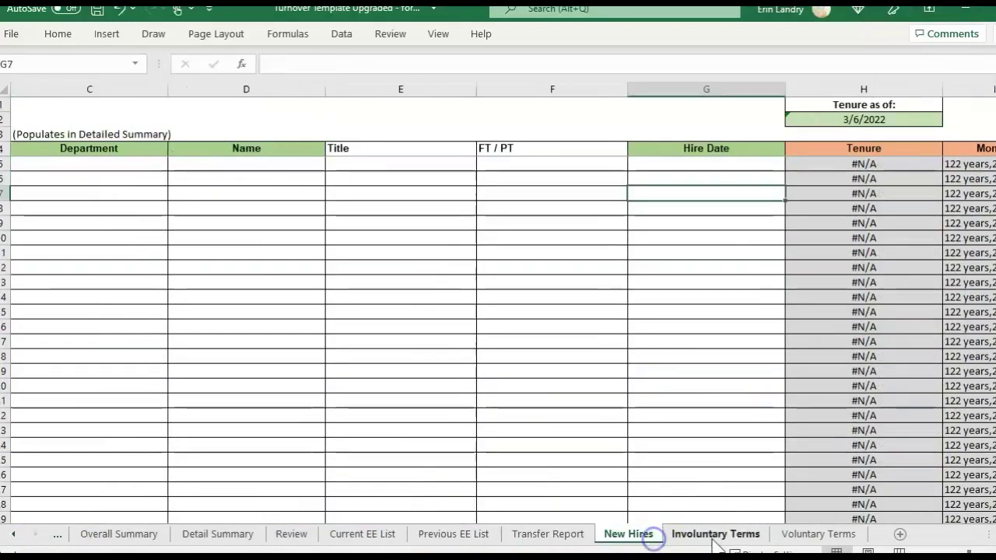
{"action": "left_click", "coordinate": [713, 540]}
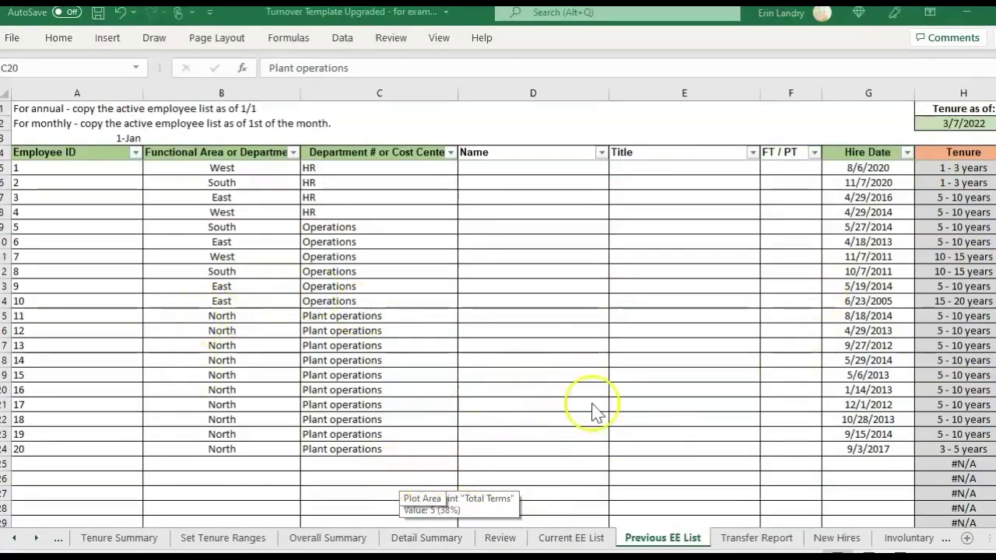
- Check the employee entries on the Current EE List sheet of the example workbook
{"action": "left_click", "coordinate": [601, 540]}
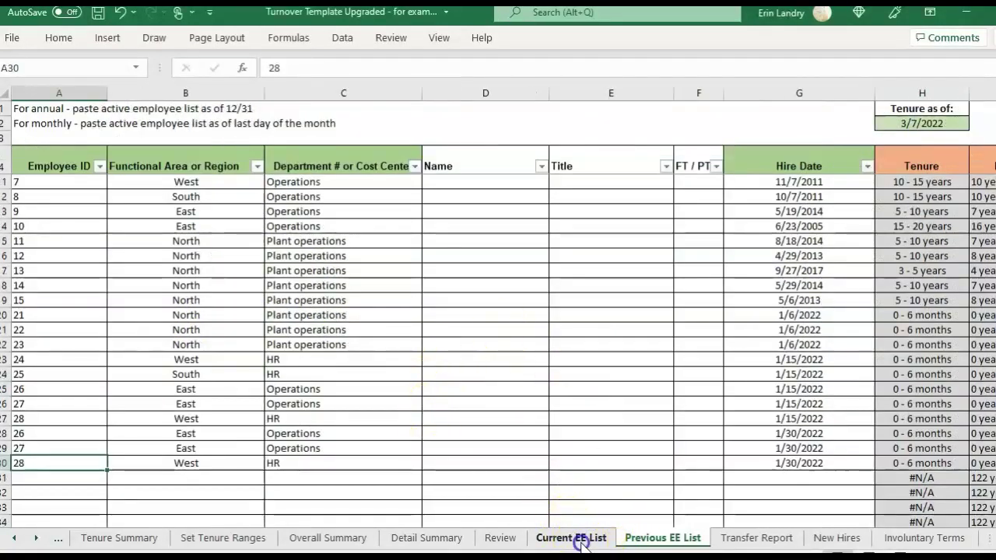
{"action": "left_click", "coordinate": [582, 540]}
{"action": "left_click", "coordinate": [317, 345]}
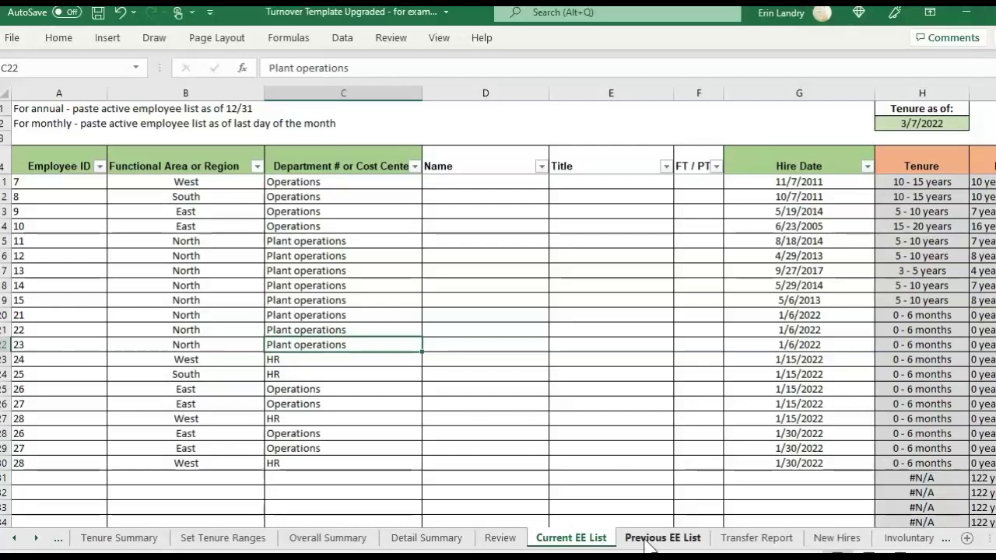
- Review the annual and monthly copy instructions and the date above the headings on the Previous EE List sheet
{"action": "left_click", "coordinate": [646, 544]}
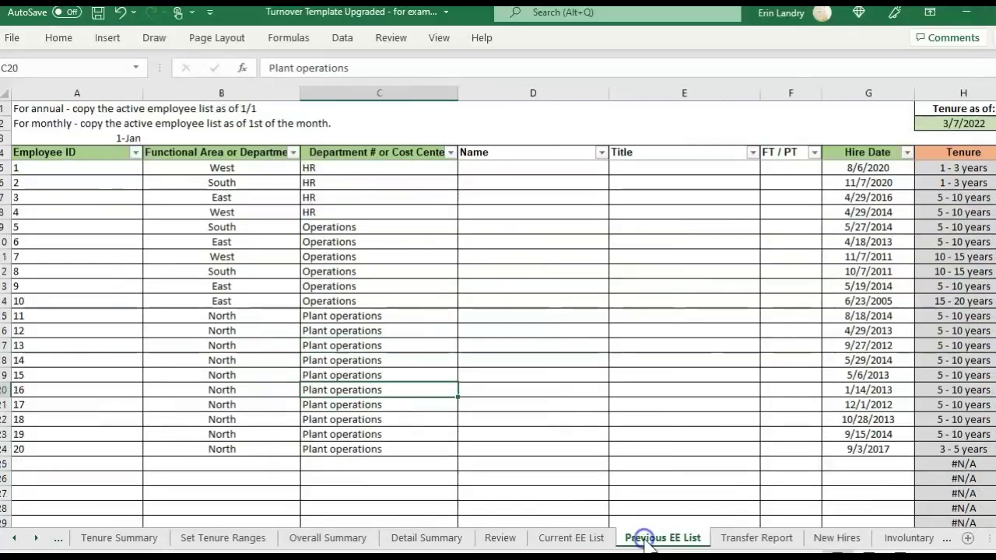
{"action": "left_click", "coordinate": [36, 118]}
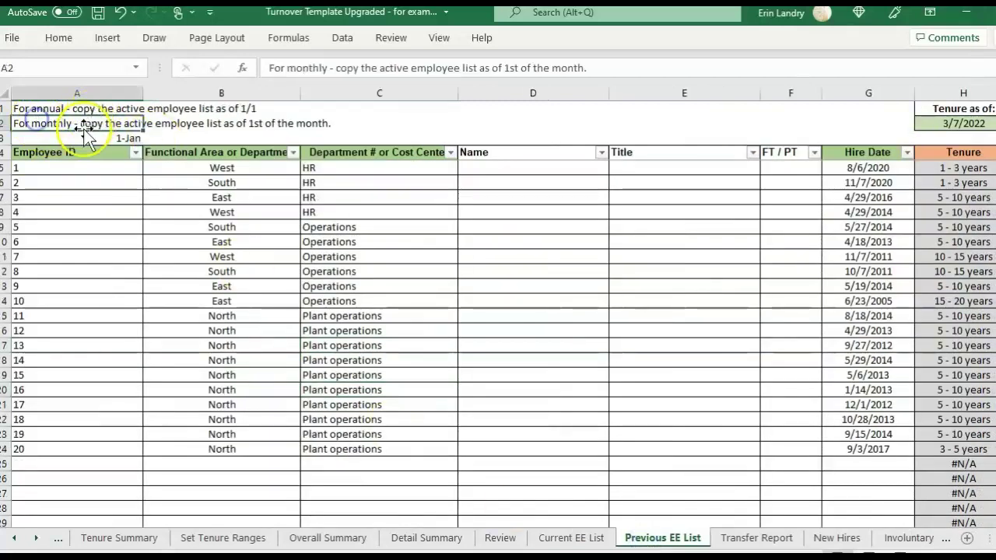
{"action": "left_click", "coordinate": [122, 138]}
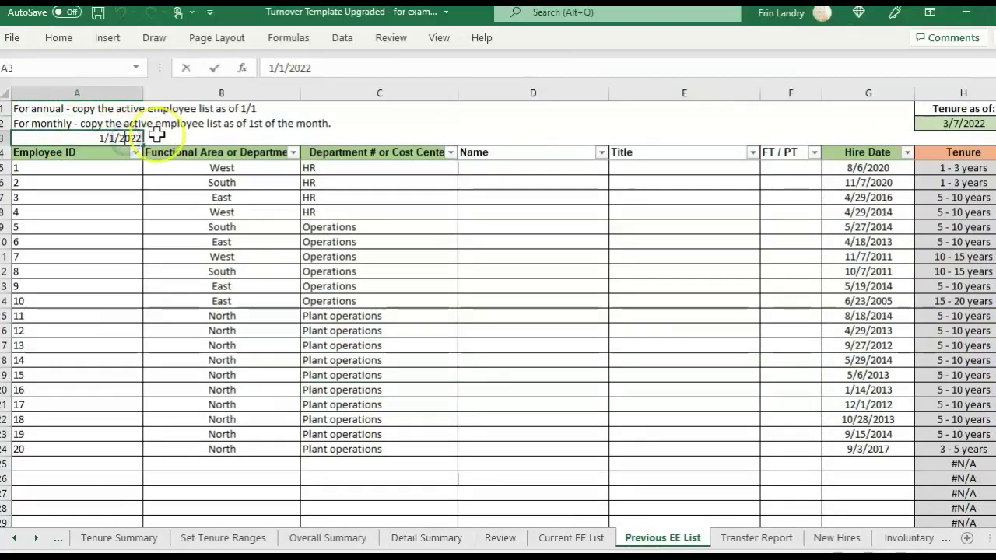
{"action": "left_click_drag", "start_coordinate": [128, 138], "coordinate": [78, 112]}
{"action": "left_click", "coordinate": [39, 109]}
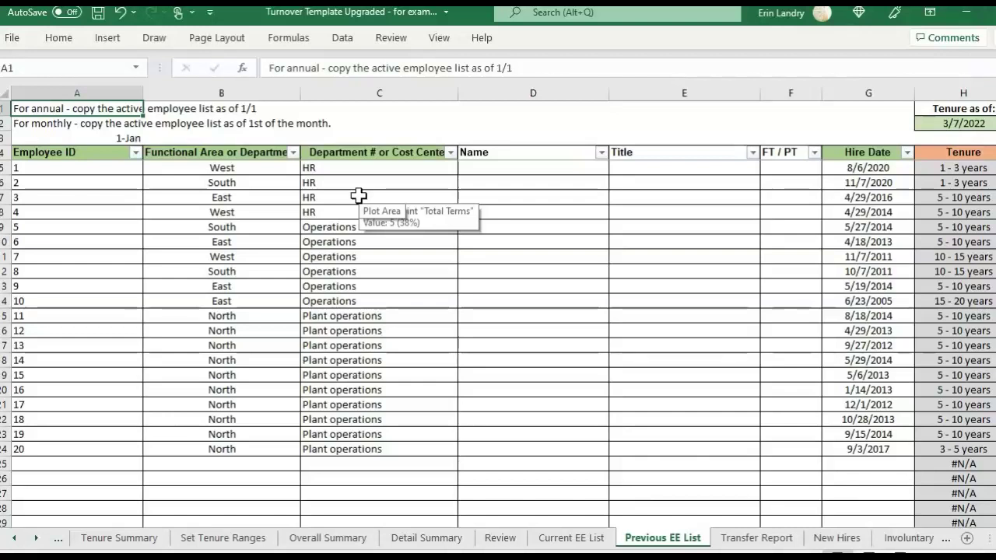
- Compare the Current EE List with the Previous EE List, checking the latter's last hire date and its as-of date
{"action": "left_click", "coordinate": [367, 537]}
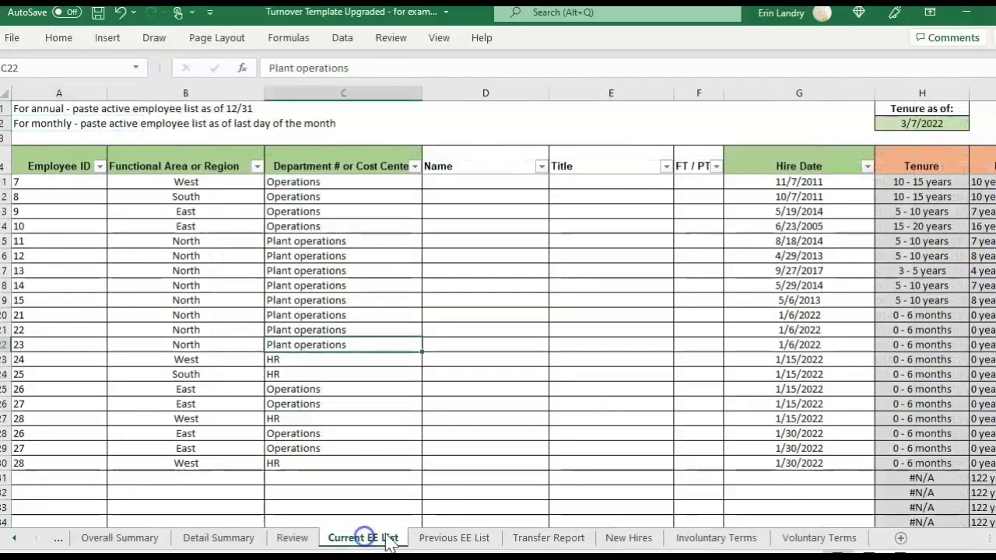
{"action": "left_click", "coordinate": [440, 538]}
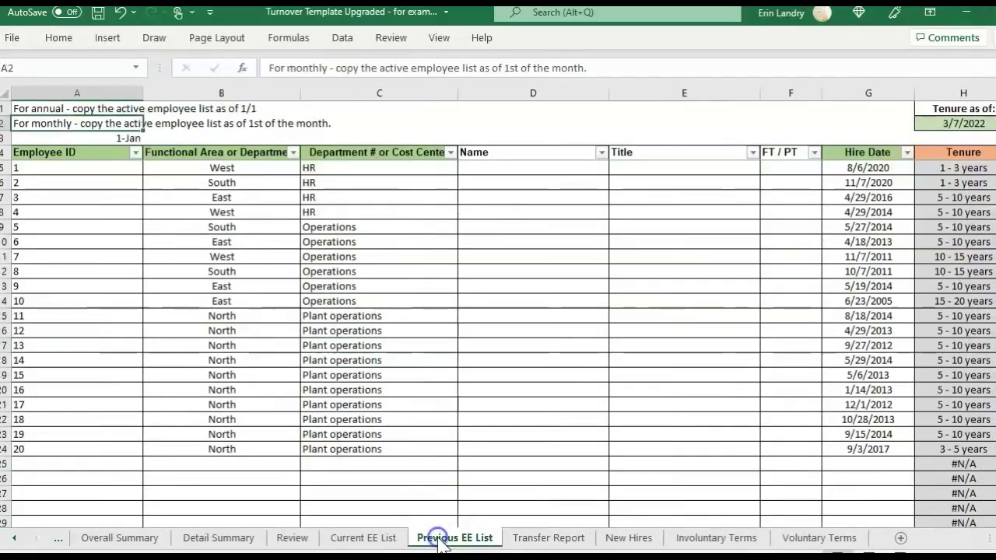
{"action": "left_click", "coordinate": [893, 448]}
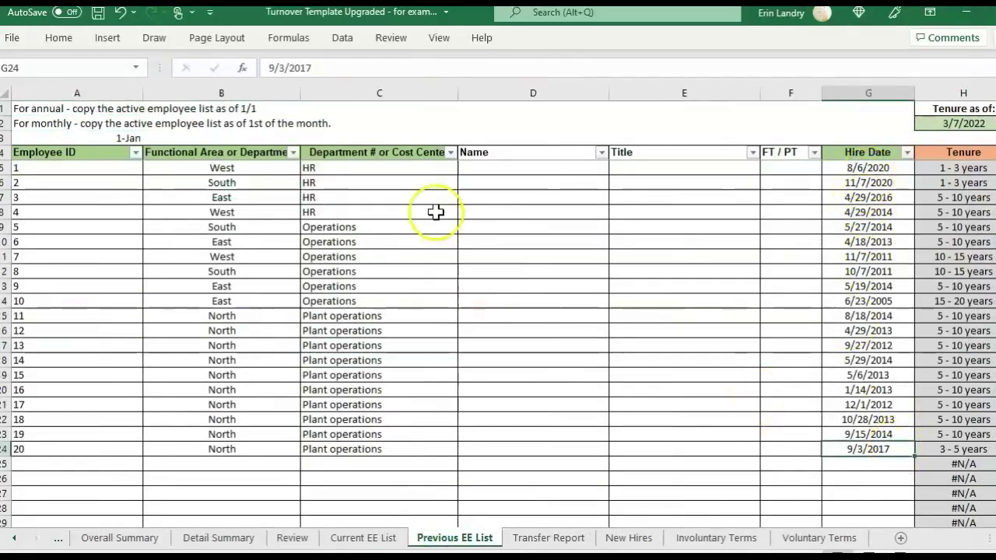
{"action": "left_click", "coordinate": [139, 136]}
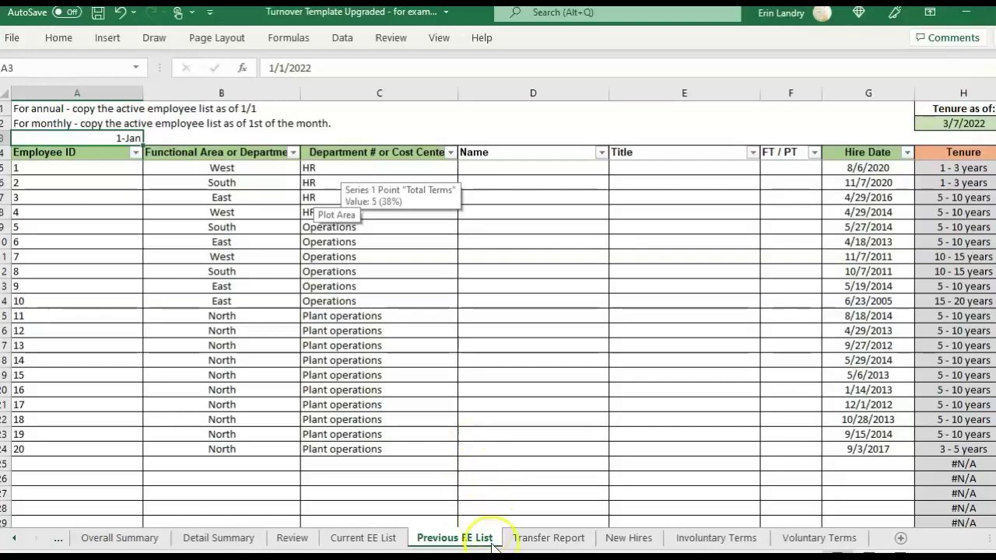
- Examine the 1/15/2022 and 1/30/2022 hire dates on the Current EE List against the Previous EE List
{"action": "left_click", "coordinate": [387, 541]}
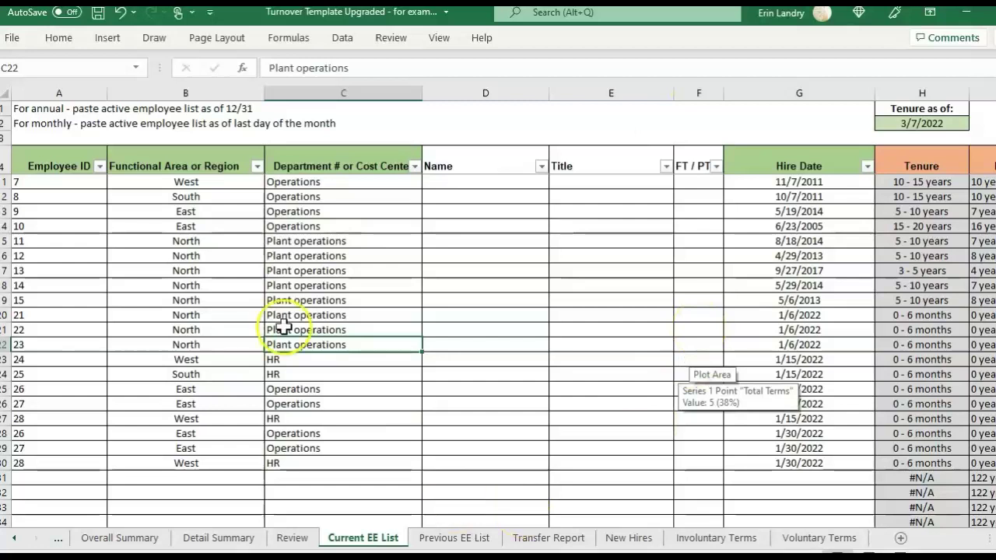
{"action": "left_click", "coordinate": [841, 379]}
{"action": "left_click_drag", "start_coordinate": [830, 360], "coordinate": [811, 463]}
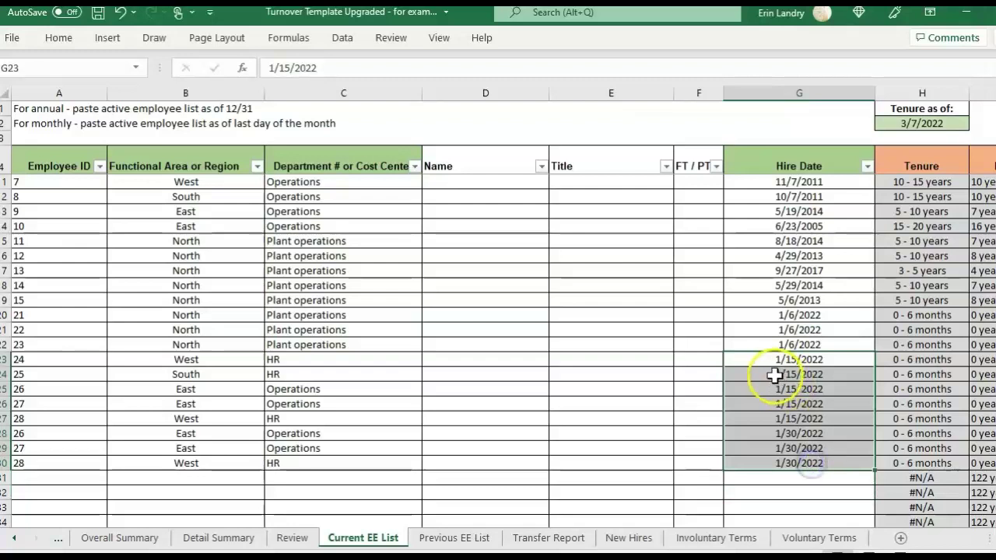
{"action": "left_click", "coordinate": [843, 474]}
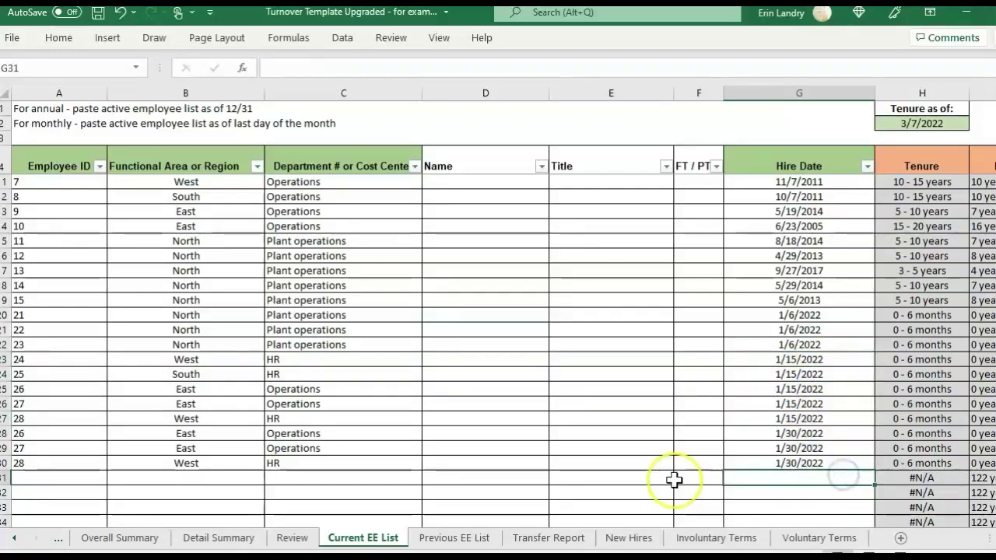
{"action": "left_click", "coordinate": [461, 539]}
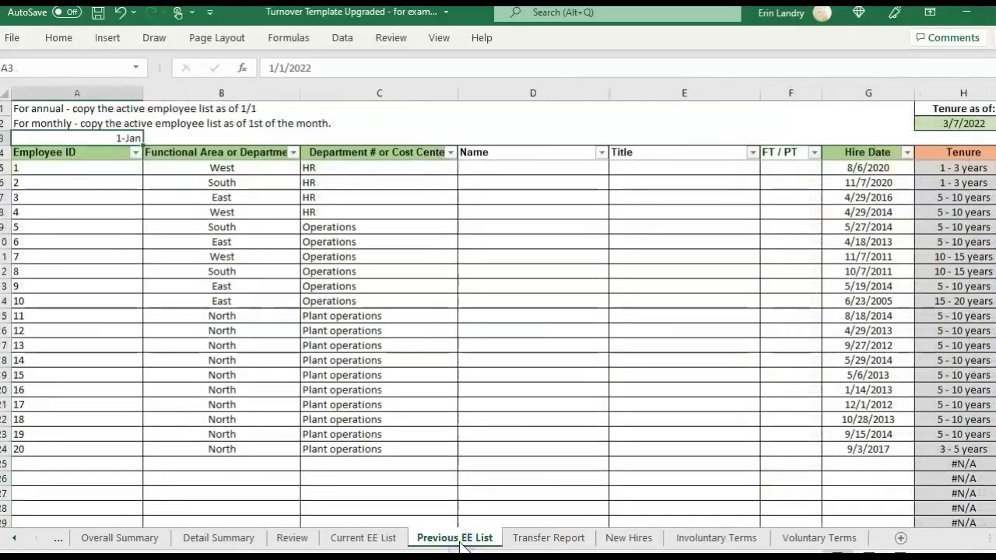
{"action": "left_click", "coordinate": [360, 538]}
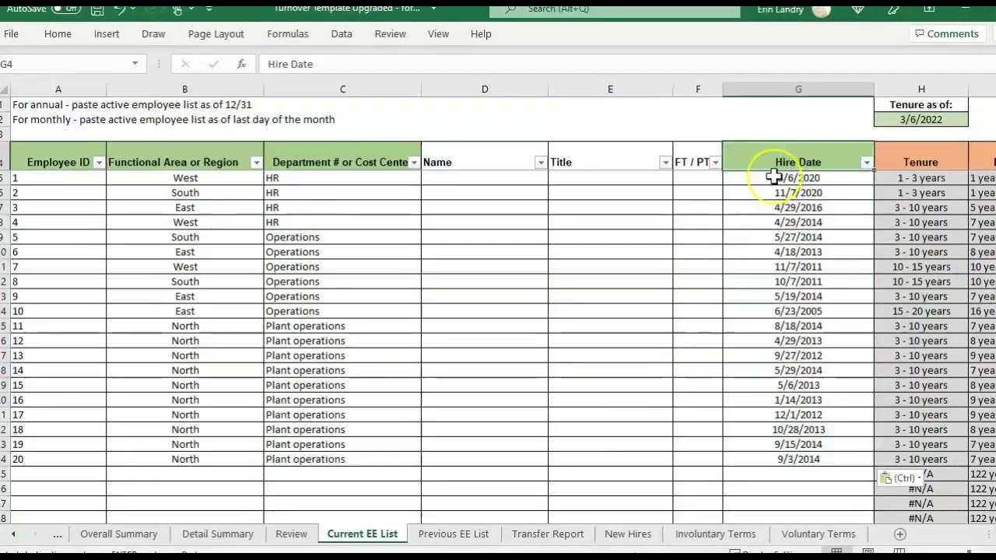
- Inspect the Tenure formula in the first employee row, then the Current EE List headings back to Employee ID
{"action": "scroll", "coordinate": [774, 177], "scroll_direction": "right", "scroll_amount": 2}
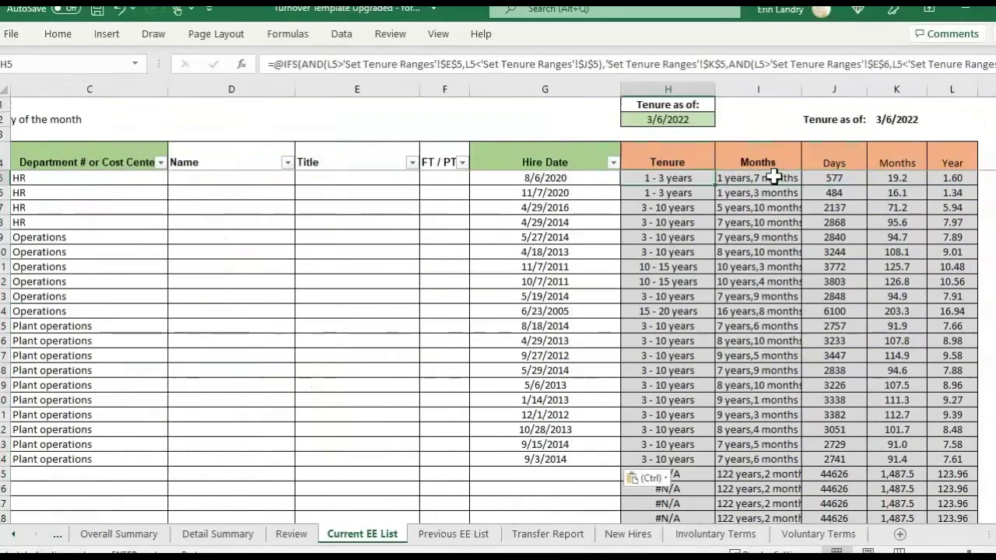
{"action": "key", "text": "Up"}
{"action": "key", "text": "Left"}
{"action": "key", "text": "Left"}
{"action": "key", "text": "Left"}
{"action": "key", "text": "Left"}
{"action": "key", "text": "Left"}
{"action": "key", "text": "Left"}
{"action": "key", "text": "Left"}
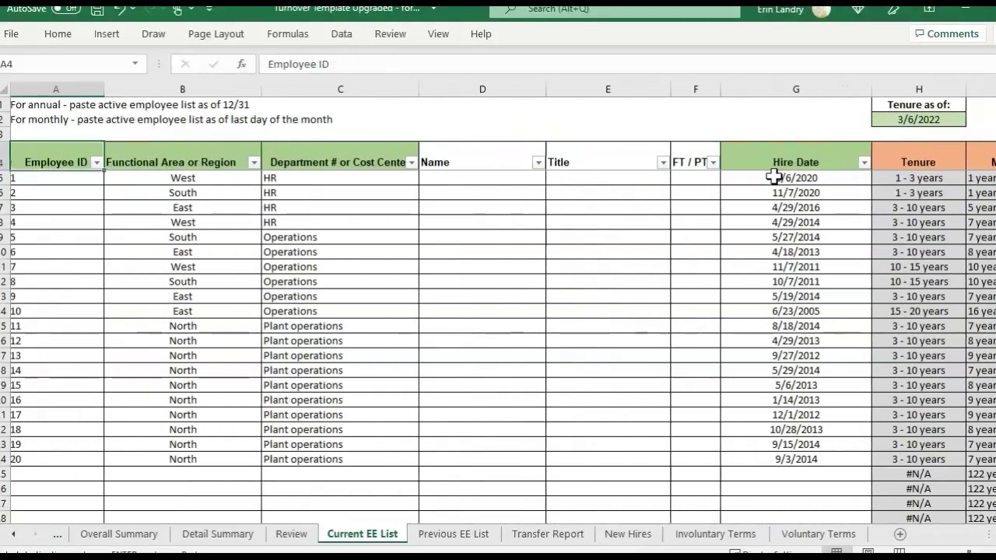
- Go through the Current EE List headings from Employee ID across to the Days and Months tenure columns
{"action": "key", "text": "Right"}
{"action": "key", "text": "Right"}
{"action": "key", "text": "Right"}
{"action": "key", "text": "Right"}
{"action": "key", "text": "Right"}
{"action": "key", "text": "Right"}
{"action": "key", "text": "Right"}
{"action": "key", "text": "Right"}
{"action": "key", "text": "Right"}
{"action": "key", "text": "Right"}
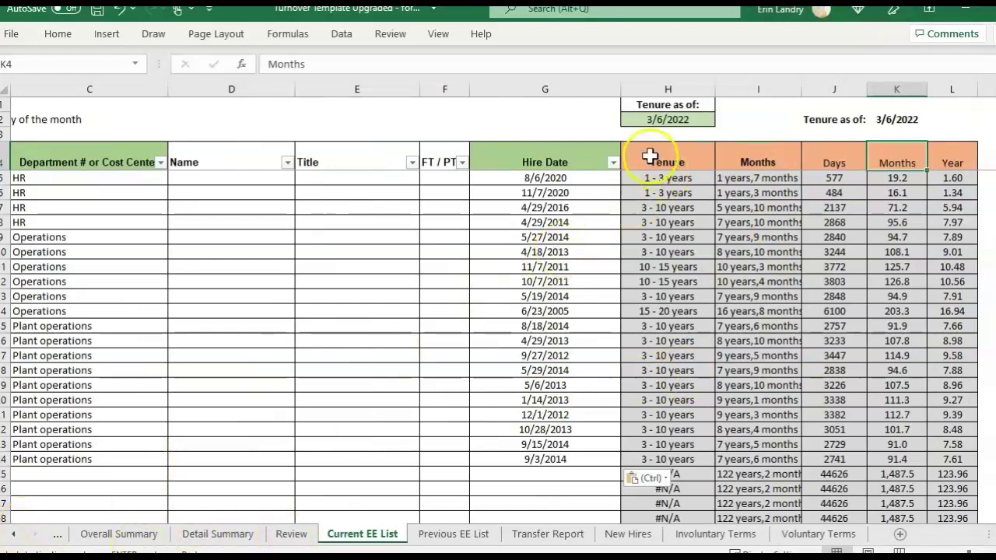
{"action": "left_click", "coordinate": [828, 159]}
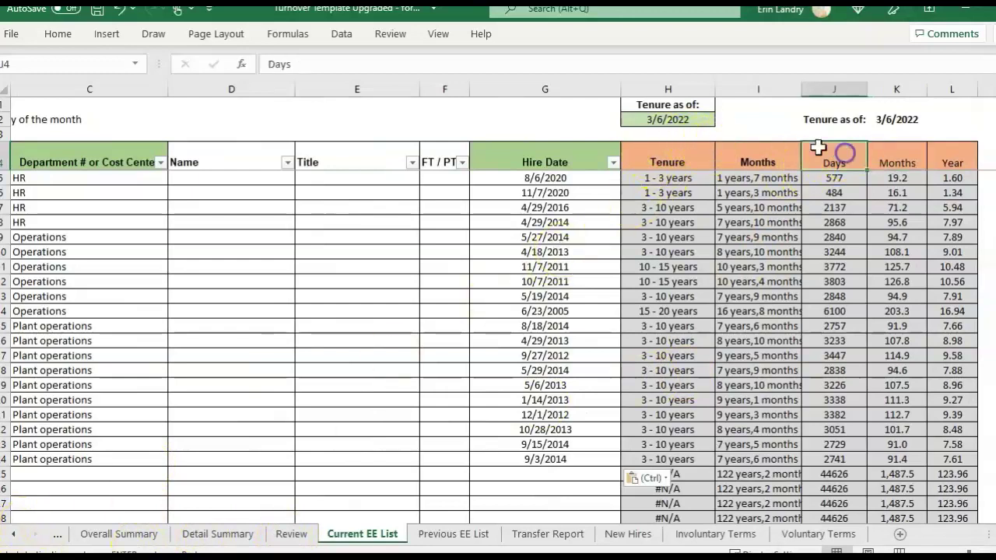
- Check the formula behind the Tenure as of date and the headings on either side of Tenure
{"action": "left_click", "coordinate": [701, 119]}
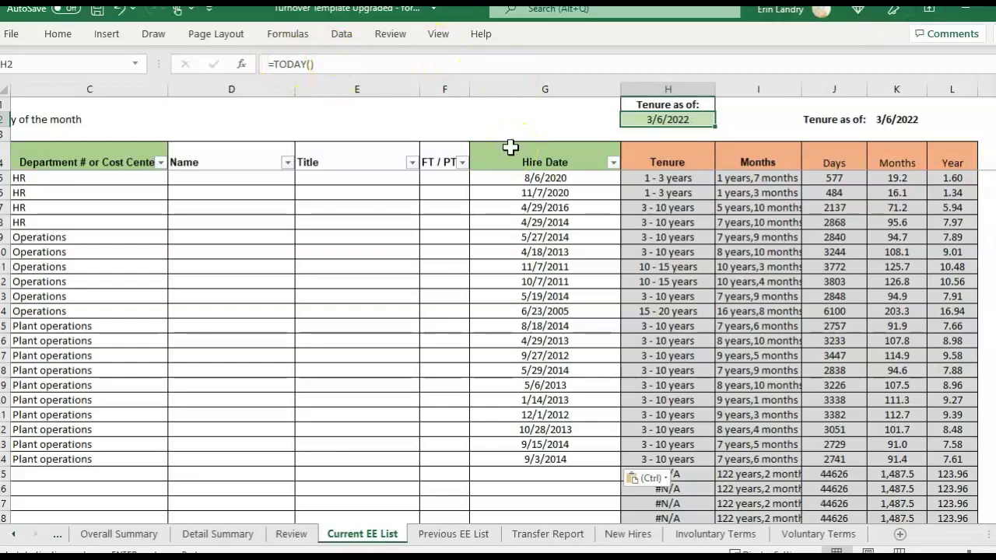
{"action": "key", "text": "Down"}
{"action": "key", "text": "Down"}
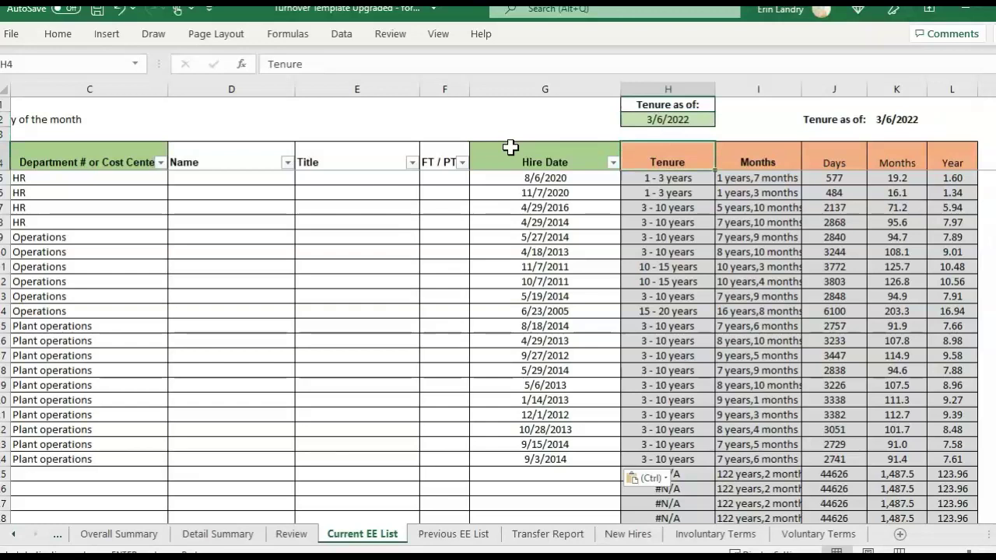
{"action": "key", "text": "Left"}
{"action": "key", "text": "Right"}
{"action": "key", "text": "Right"}
{"action": "key", "text": "Left"}
{"action": "key", "text": "Left"}
{"action": "key", "text": "Left"}
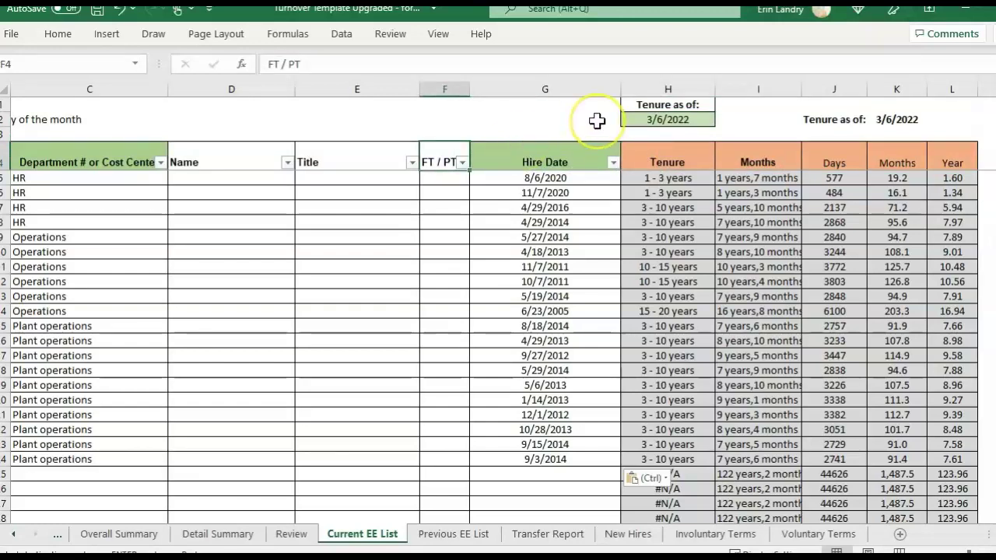
- Recheck the Tenure as of date cell and the cells next to it on the Current EE List
{"action": "left_click", "coordinate": [708, 120]}
{"action": "left_click", "coordinate": [605, 123]}
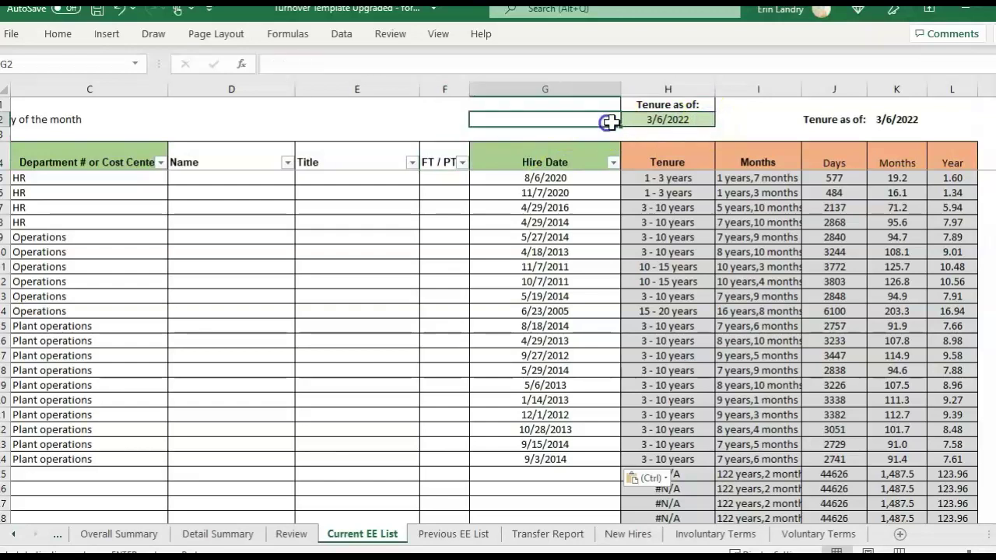
{"action": "left_click", "coordinate": [691, 116]}
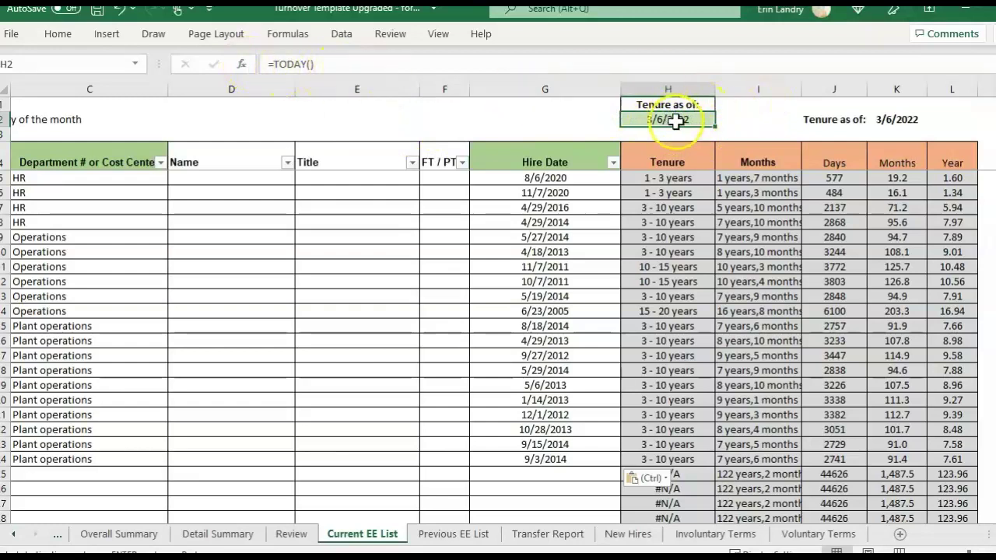
{"action": "key", "text": "Down"}
{"action": "key", "text": "Down"}
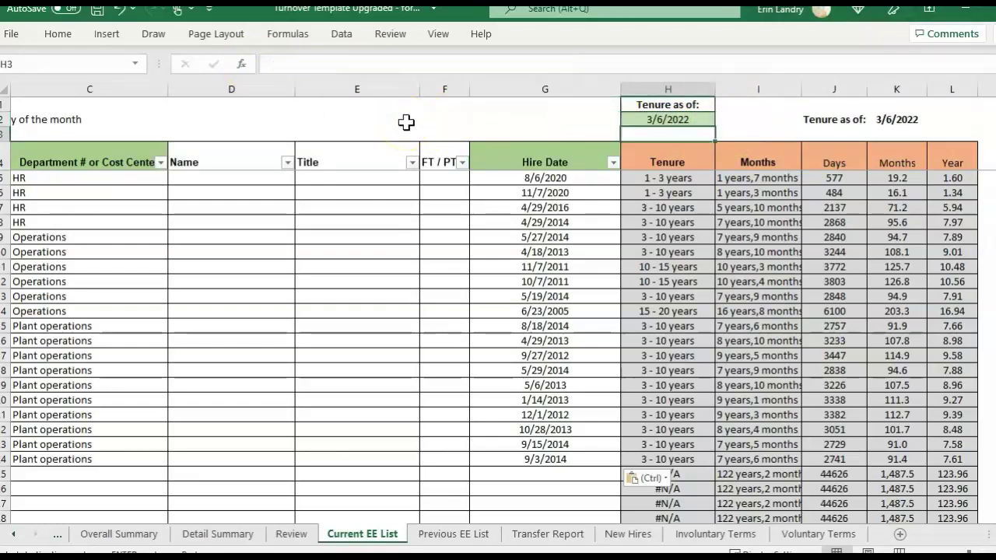
{"action": "key", "text": "Left"}
{"action": "key", "text": "Left"}
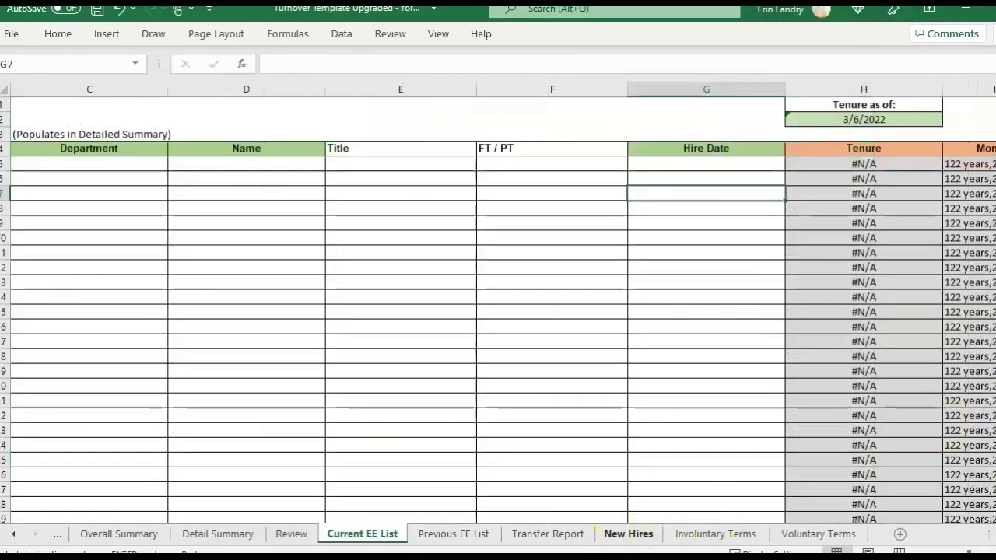
- Paste the new hire records for employees 21 to 28 into the New Hires sheet, starting in the first data row
{"action": "key", "text": "ctrl+Page_Down"}
{"action": "key", "text": "ctrl+Page_Down"}
{"action": "key", "text": "ctrl+Page_Down"}
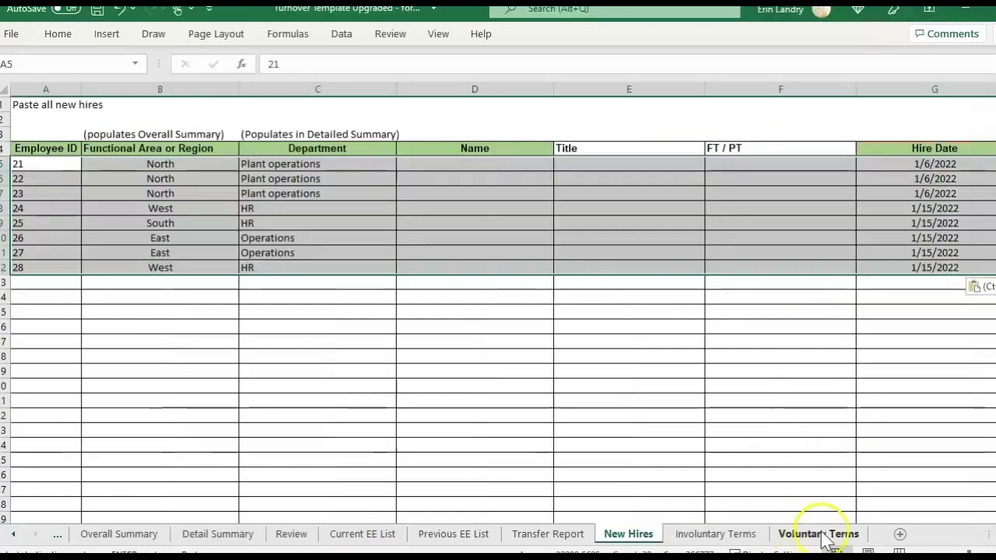
- Add employees 16 to 20 to the Voluntary Terms sheet with region North and department Plant operations, starting in row 5
{"action": "left_click", "coordinate": [824, 536]}
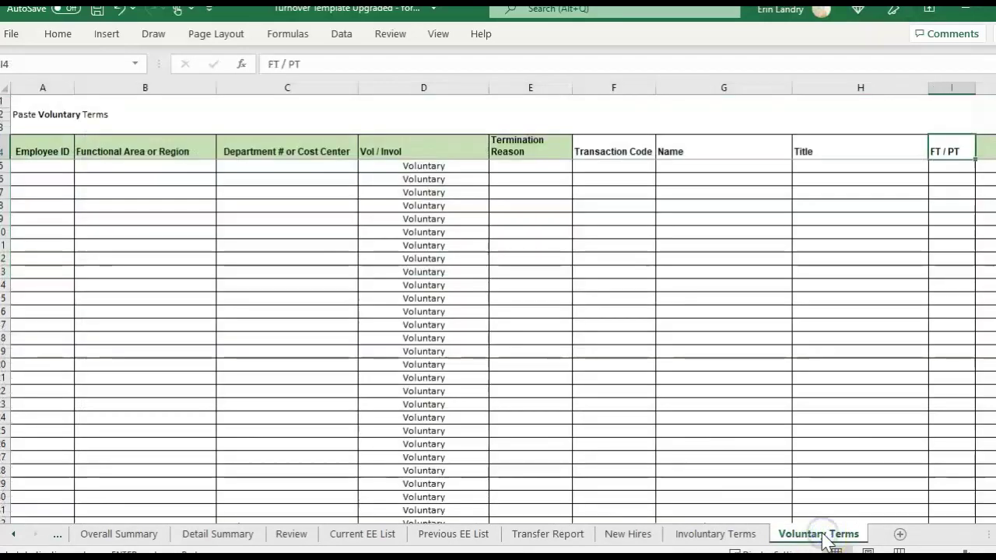
{"action": "left_click", "coordinate": [294, 164]}
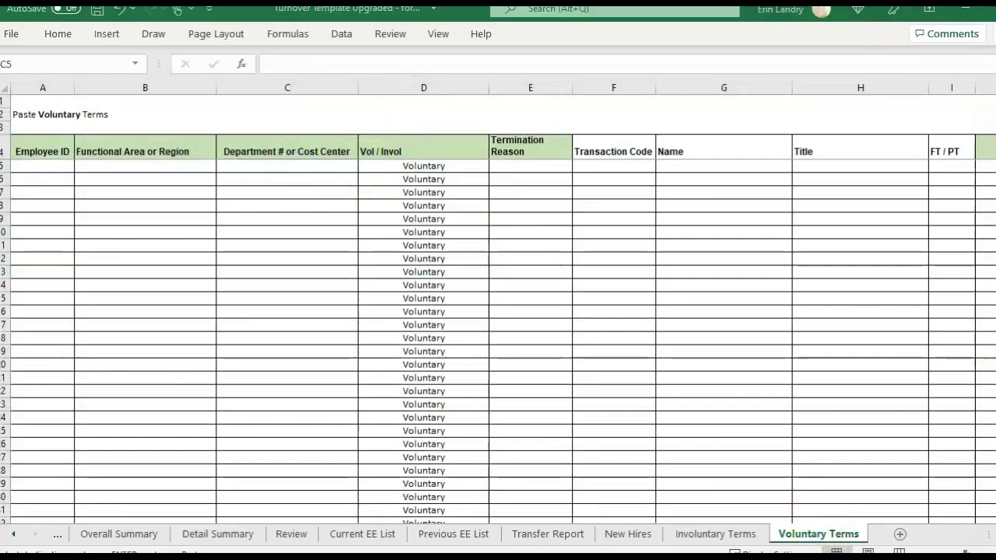
{"action": "left_click", "coordinate": [703, 535]}
{"action": "left_click", "coordinate": [45, 164]}
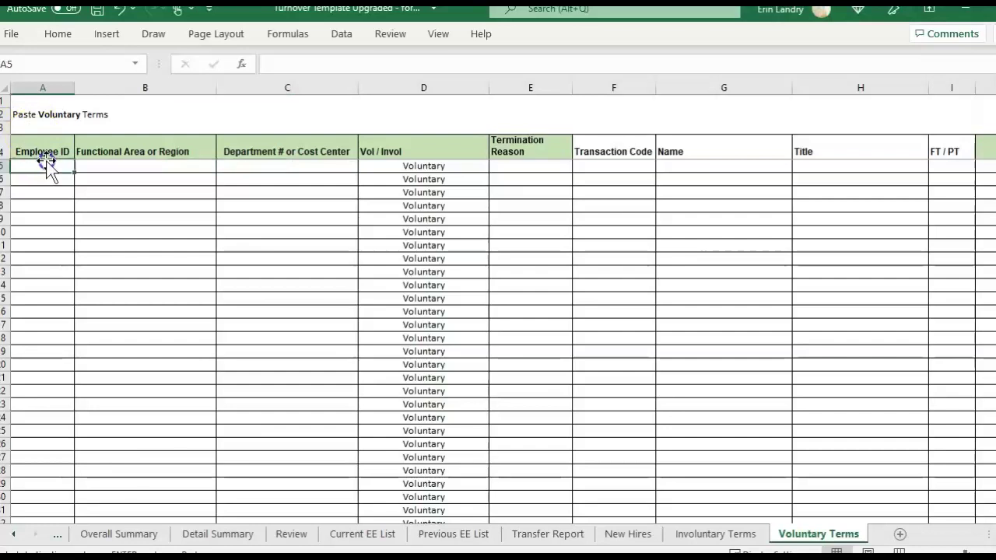
{"action": "type", "text": "16\tNorth\tPlant operations 17\tNorth\tPlant operations 18\tNorth\tPlant operations 19\tNorth\tPlant operations 20\tNorth\tPlant operations"}
{"action": "left_click", "coordinate": [840, 322]}
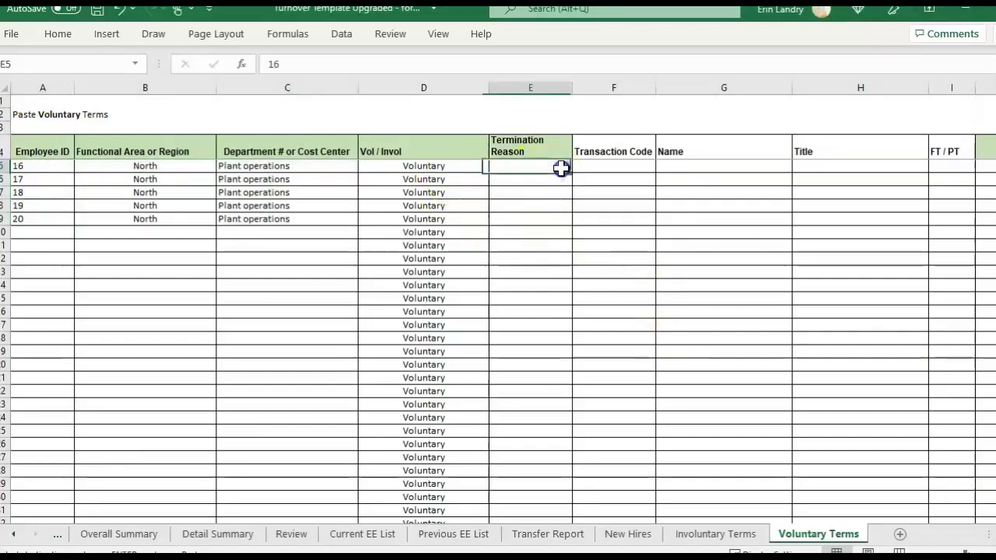
- Fill in the termination reasons on the Voluntary Terms sheet: Quit No Notice for employee 16 and Quit With Notice for employees 17 to 20
{"action": "left_click", "coordinate": [560, 169]}
{"action": "type", "text": "Quit No Notice Quit With Notice Quit With Notice Quit With Notice Quit With Notice"}
{"action": "left_click", "coordinate": [568, 234]}
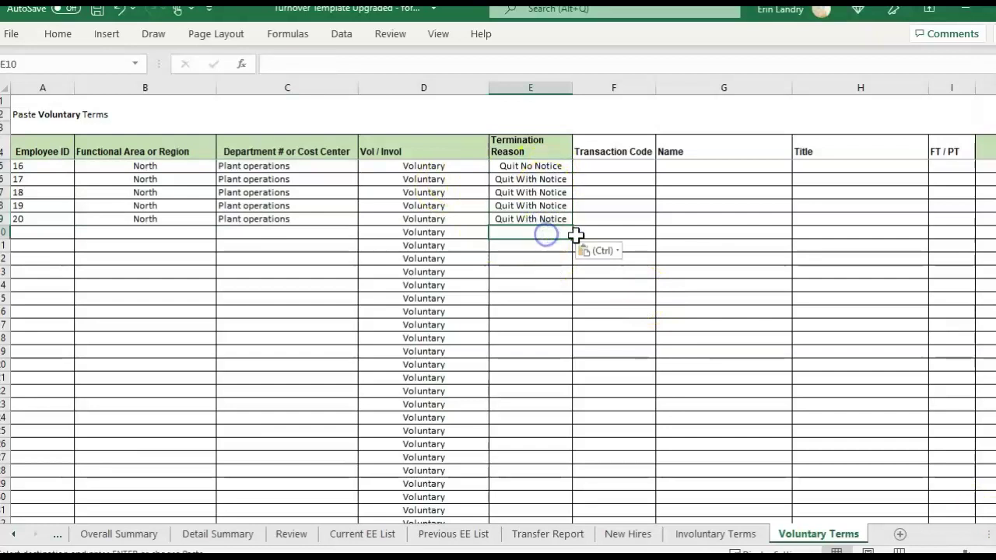
{"action": "left_click", "coordinate": [551, 206]}
{"action": "left_click", "coordinate": [620, 199]}
- Paste the hire dates and the termination dates from 1/5/2022 to 1/30/2022 for employees 16 to 20 into the Voluntary Terms sheet
{"action": "left_click", "coordinate": [848, 153]}
{"action": "key", "text": "Right"}
{"action": "key", "text": "Right"}
{"action": "key", "text": "Right"}
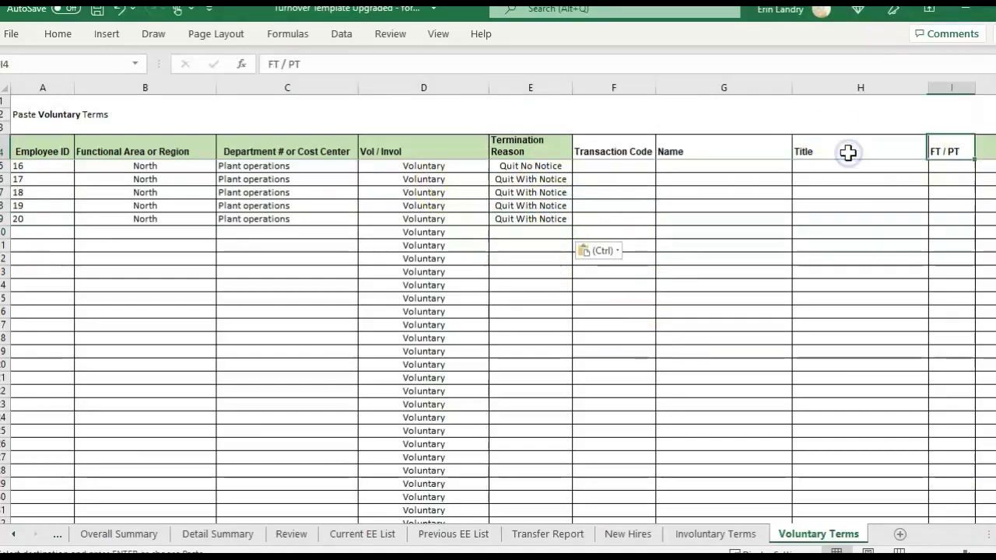
{"action": "key", "text": "Right"}
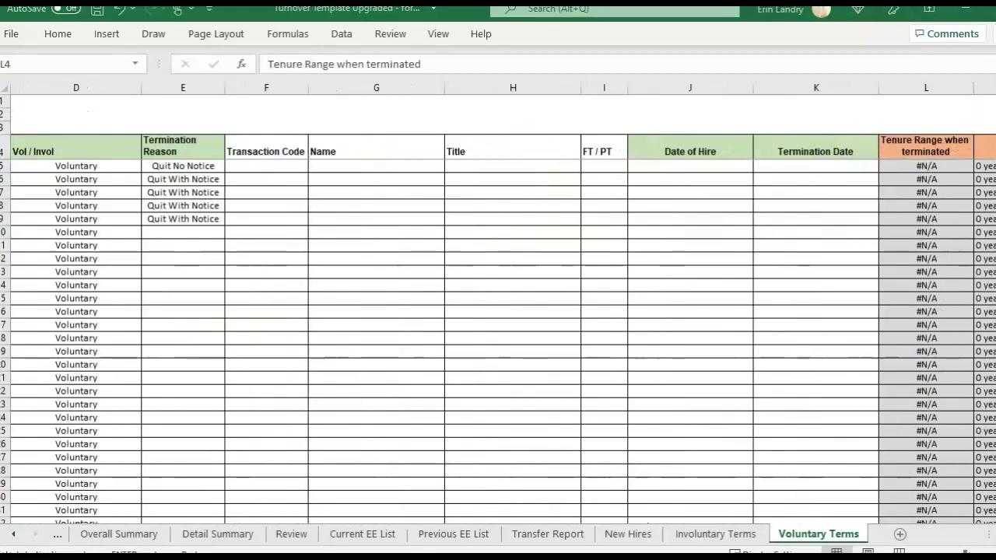
{"action": "left_click", "coordinate": [689, 156]}
{"action": "type", "text": "1/14/2013\t1/5/2022 12/1/2012\t1/10/2022 10/28/2013\t1/15/2022 9/15/2014\t1/25/2022 9/3/2014\t1/30/2022"}
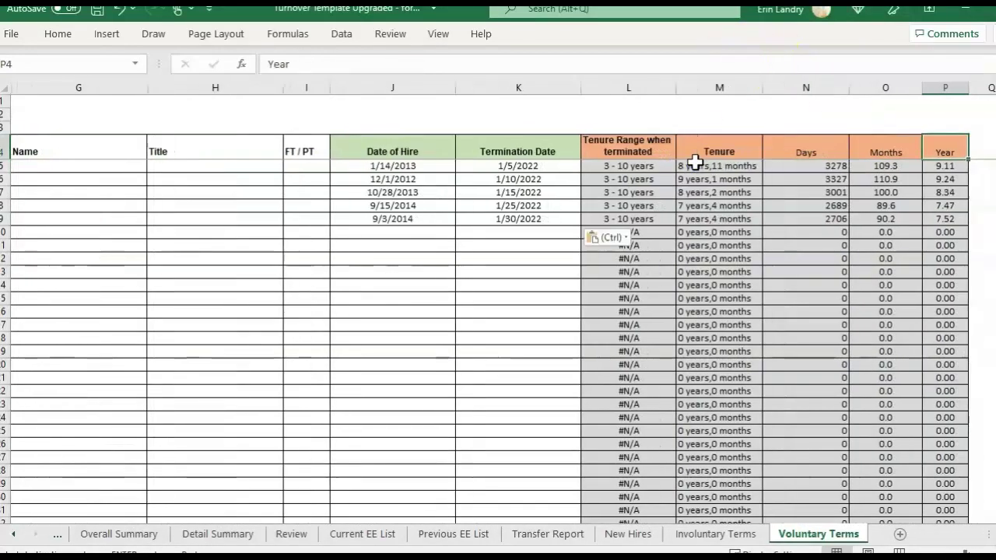
{"action": "left_click", "coordinate": [601, 140]}
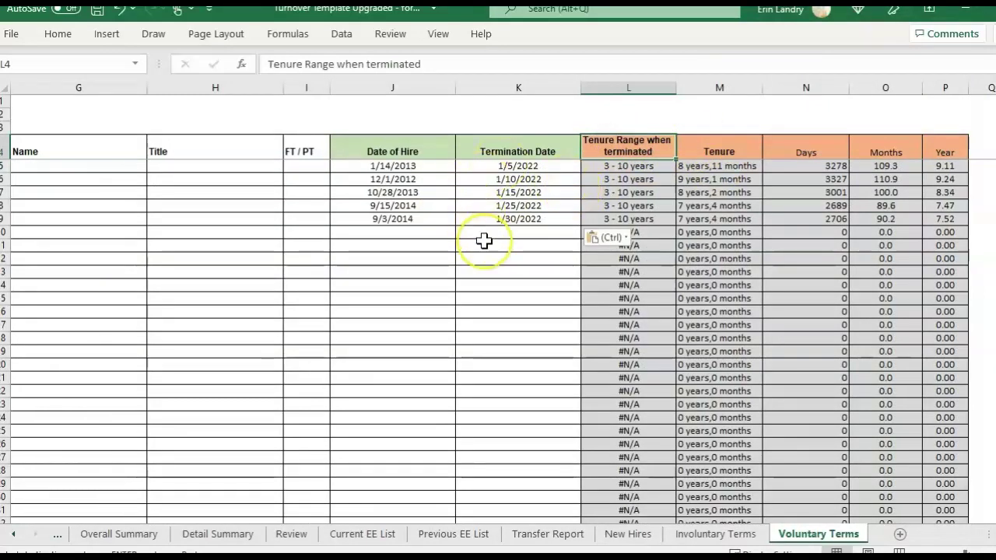
{"action": "key", "text": "ctrl+Home"}
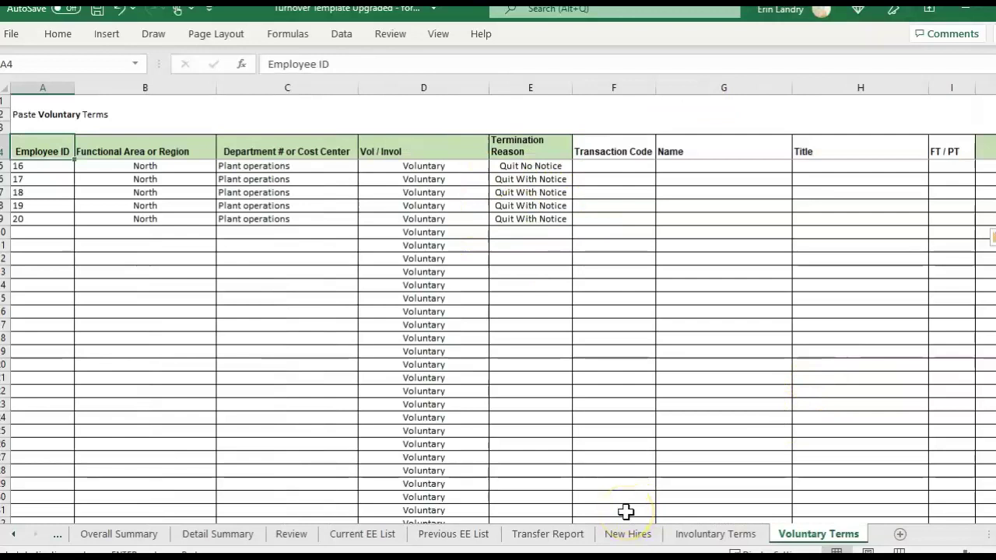
- Refresh all the pivot tables on the Review sheet so they use the pasted previous and current employee lists
{"action": "left_click", "coordinate": [291, 534]}
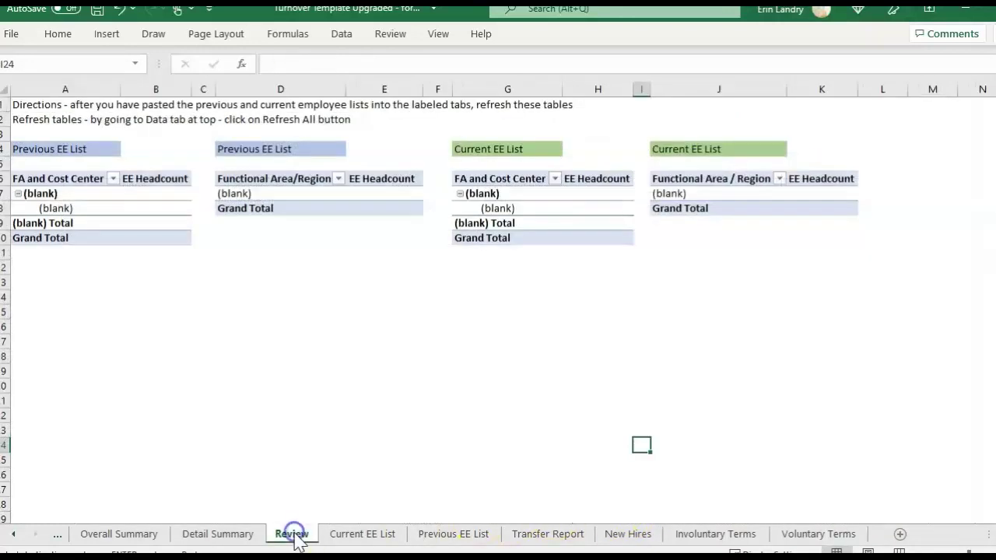
{"action": "left_click", "coordinate": [281, 294]}
{"action": "left_click", "coordinate": [343, 36]}
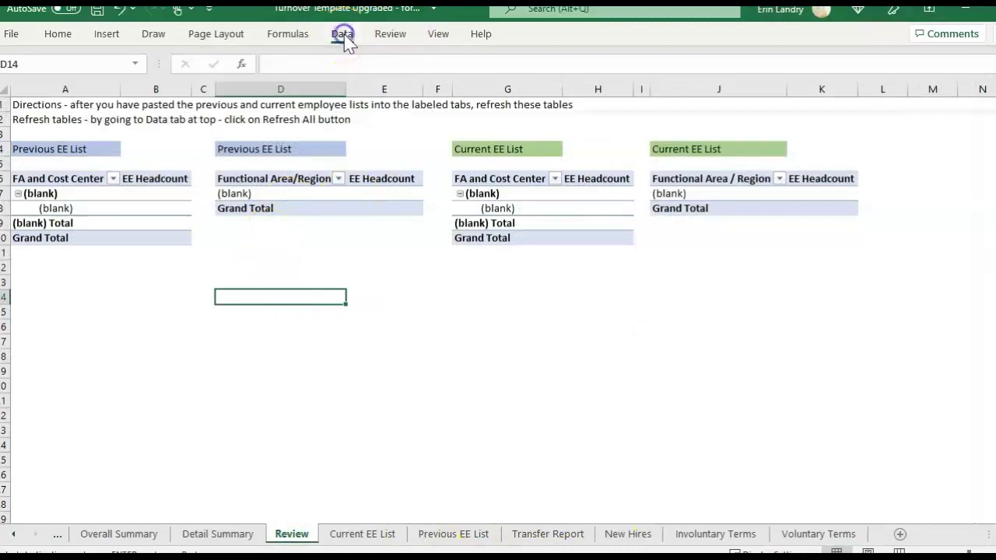
{"action": "left_click", "coordinate": [257, 62]}
{"action": "left_click", "coordinate": [348, 27]}
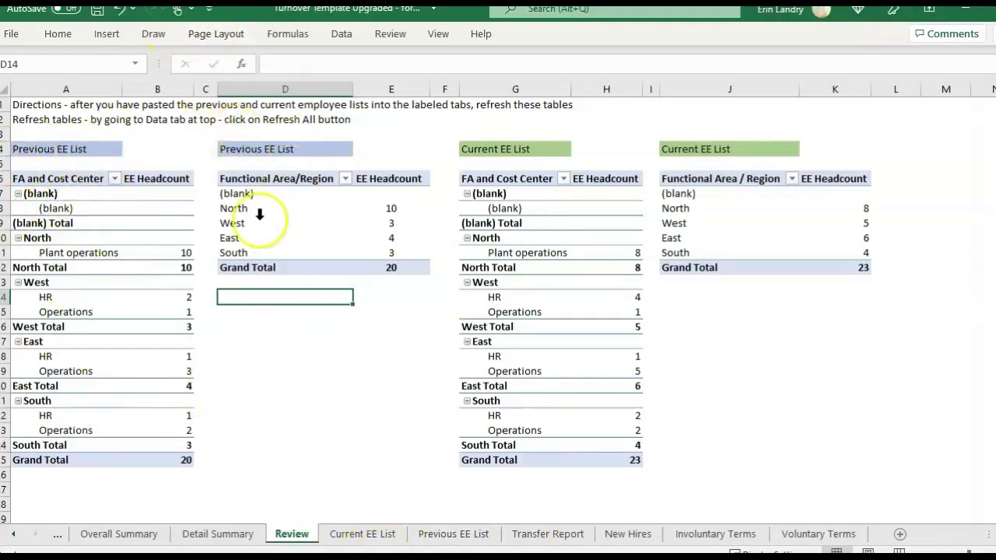
- Compare the previous and current headcount grand totals on the Review sheet and check the functional areas listed in the pivot tables
{"action": "left_click", "coordinate": [412, 268]}
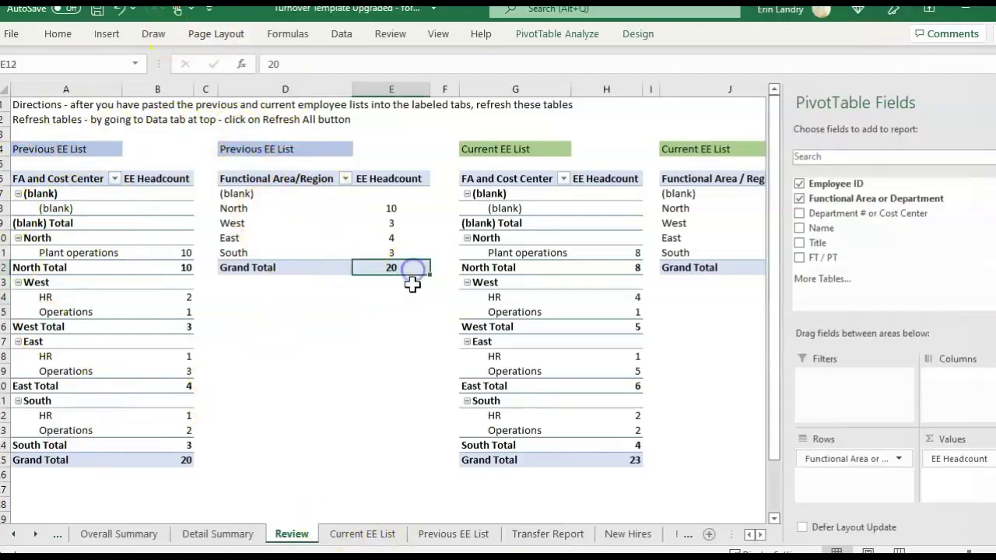
{"action": "left_click", "coordinate": [411, 283]}
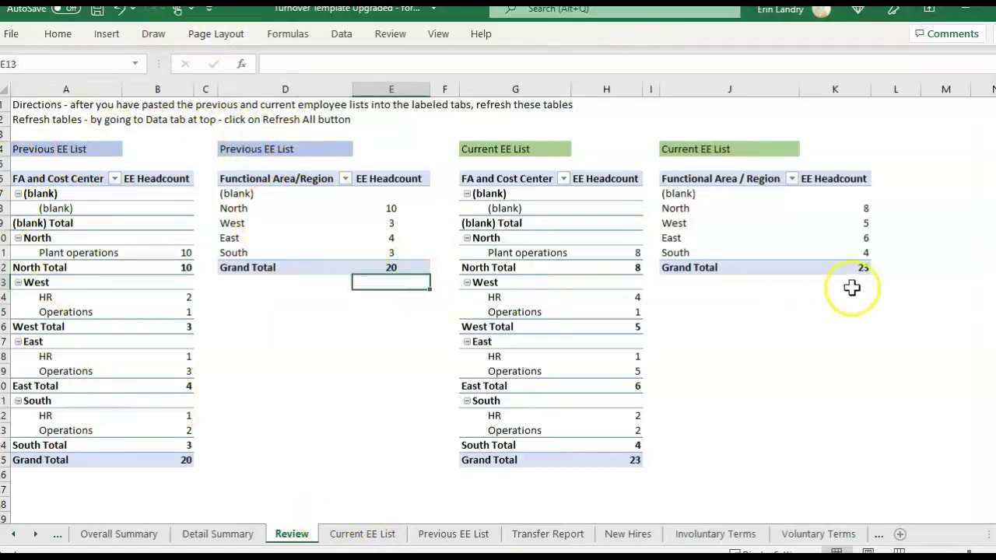
{"action": "left_click", "coordinate": [667, 133]}
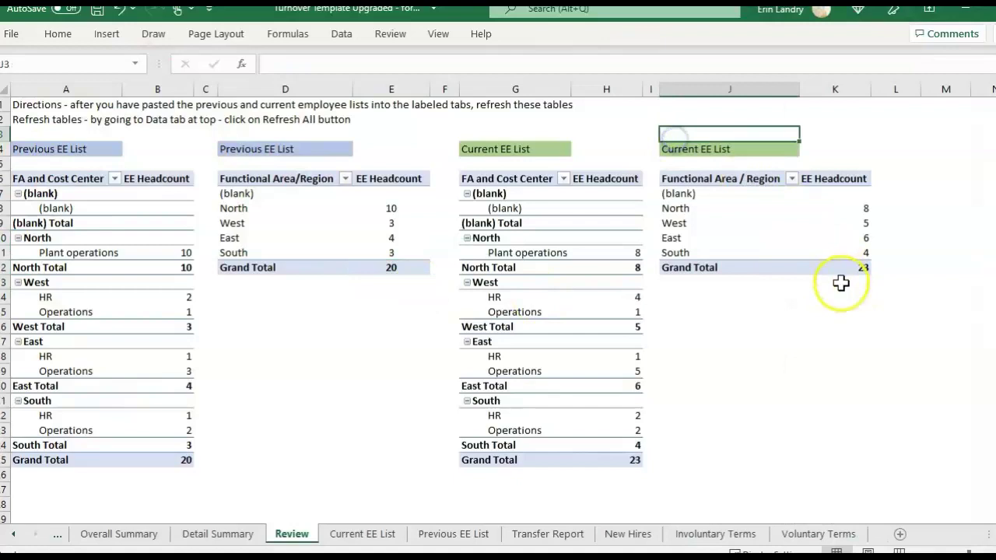
{"action": "left_click", "coordinate": [864, 269]}
{"action": "left_click", "coordinate": [866, 283]}
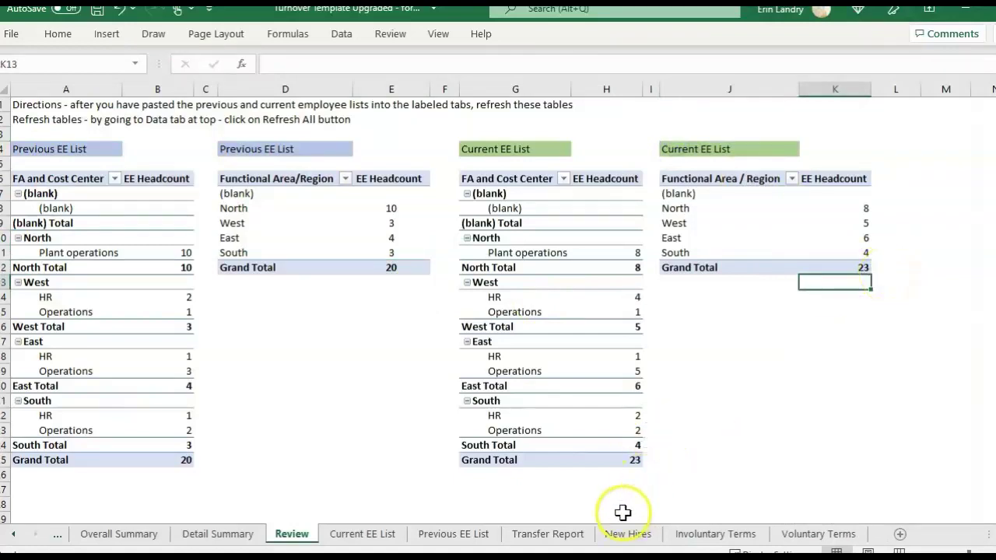
{"action": "left_click", "coordinate": [257, 218]}
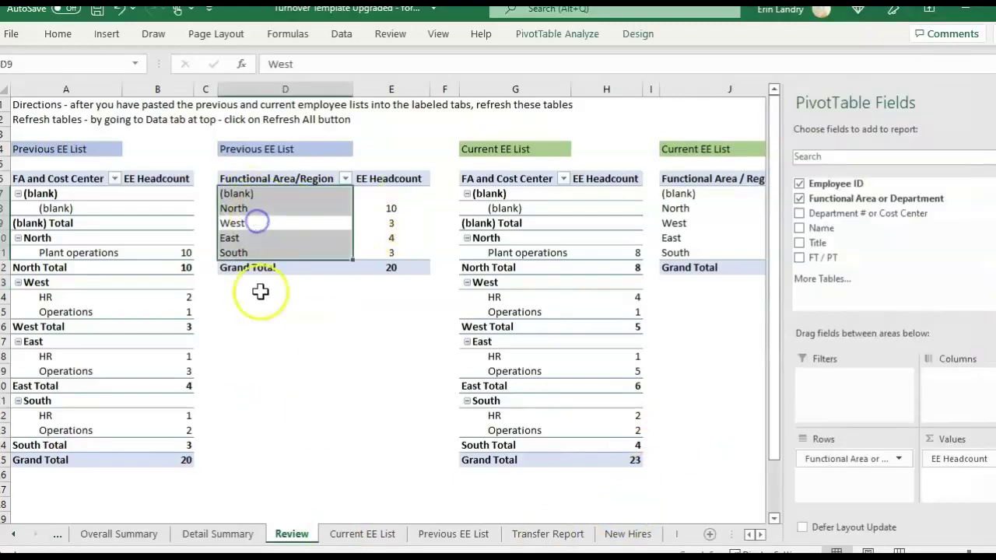
{"action": "left_click", "coordinate": [280, 324]}
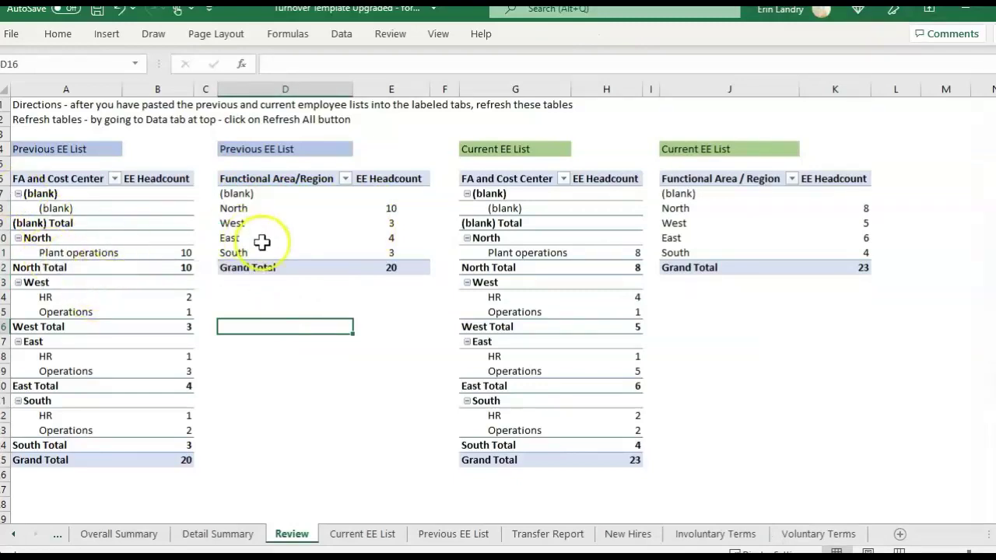
{"action": "left_click", "coordinate": [239, 222]}
{"action": "left_click", "coordinate": [261, 208]}
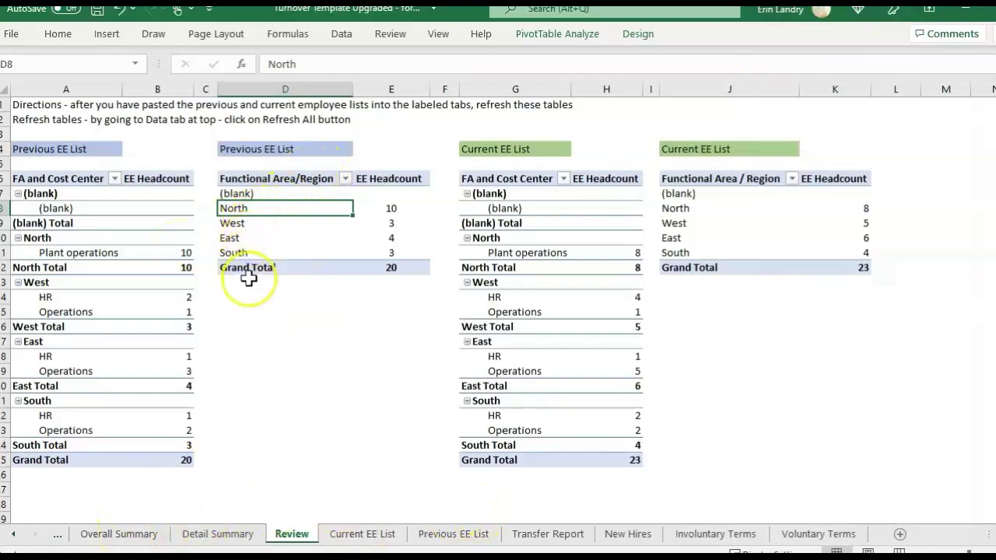
- List the functional areas North, West, South and East on the Overall Summary sheet, starting in row 7
{"action": "left_click", "coordinate": [110, 537]}
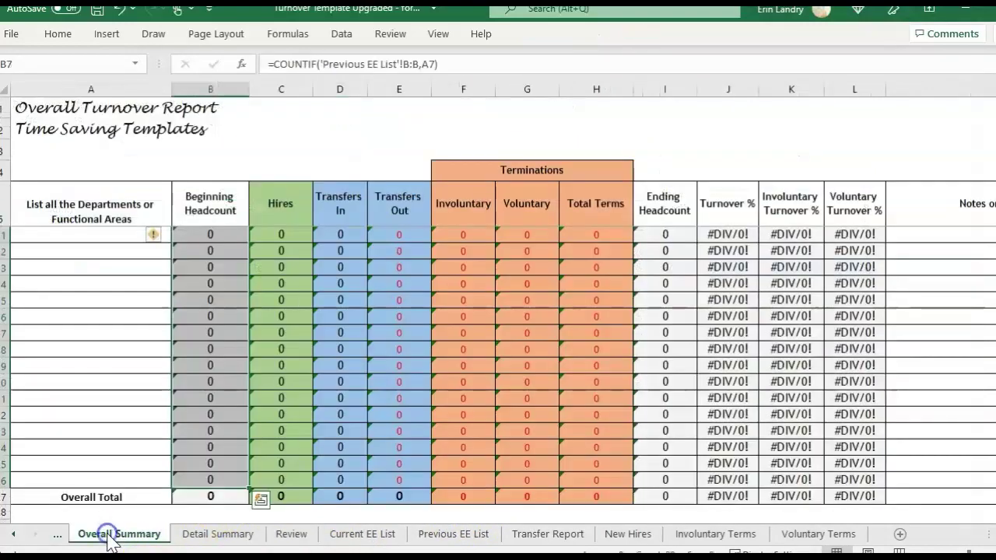
{"action": "left_click", "coordinate": [83, 200]}
{"action": "key", "text": "Down"}
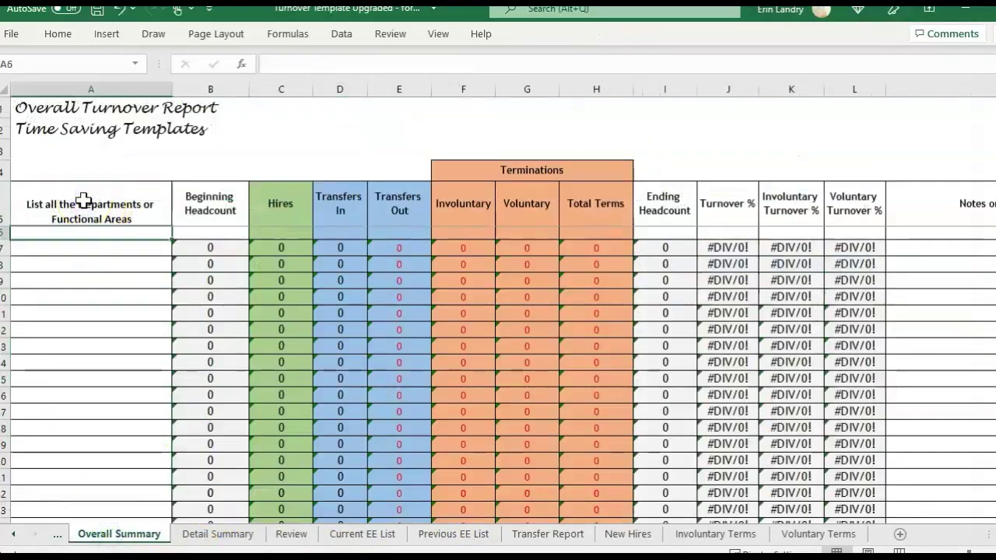
{"action": "key", "text": "Down"}
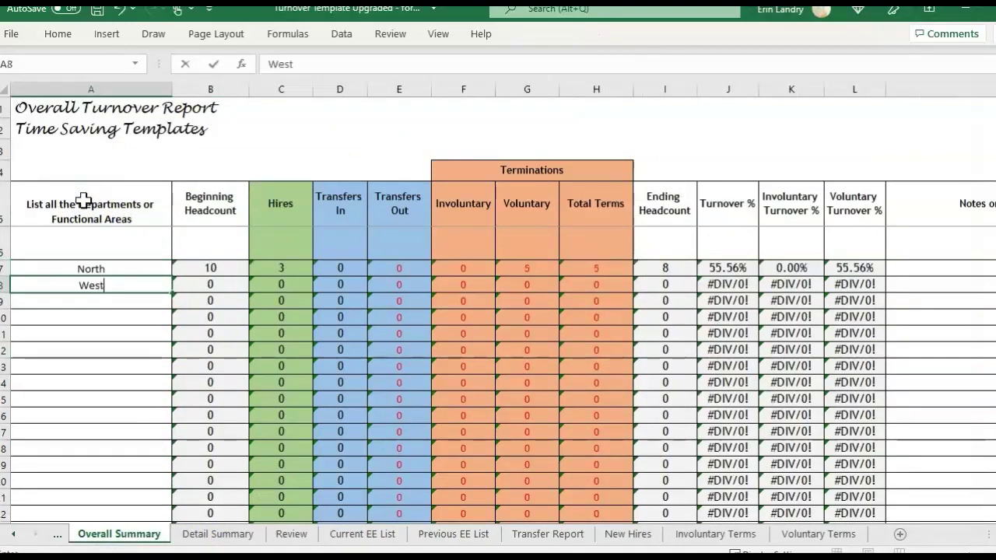
{"action": "key", "text": "Return"}
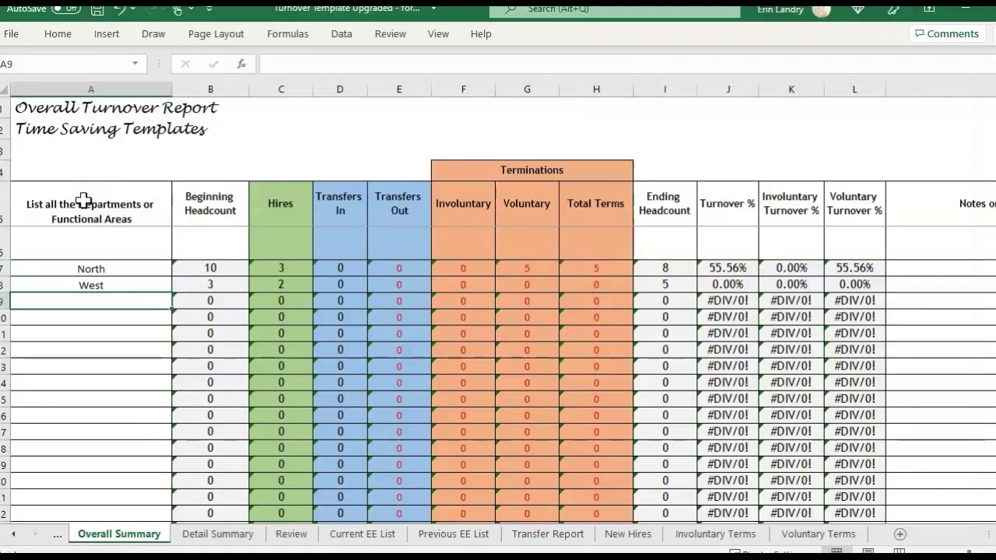
{"action": "type", "text": "South"}
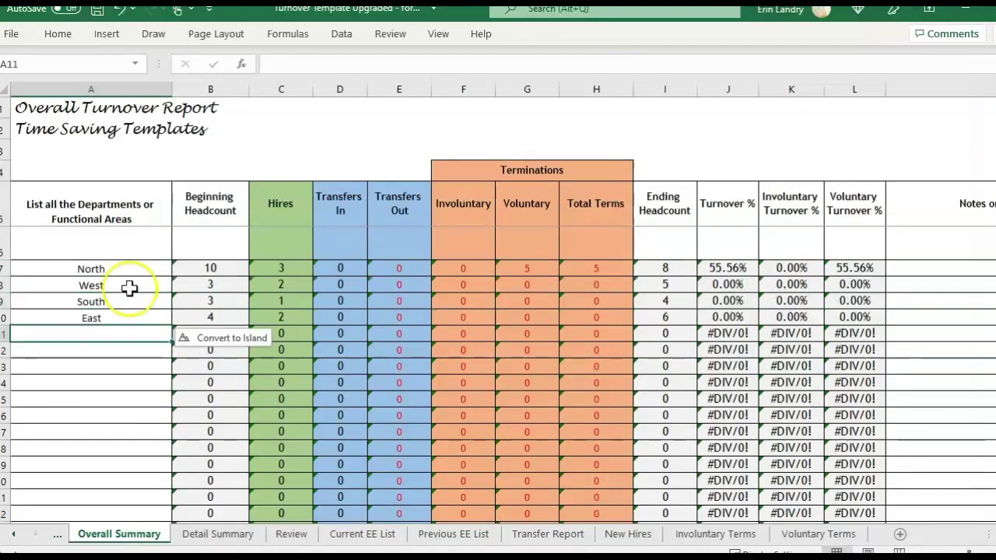
- Examine the Beginning Headcount and Hires columns and the Overall Total row of the Overall Summary sheet
{"action": "left_click", "coordinate": [208, 204]}
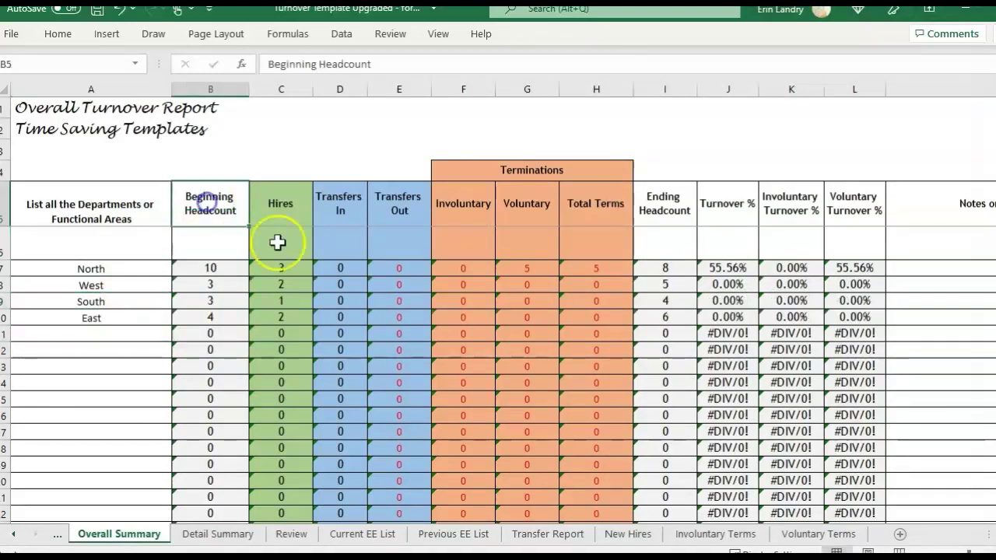
{"action": "left_click", "coordinate": [260, 196]}
{"action": "left_click", "coordinate": [218, 199]}
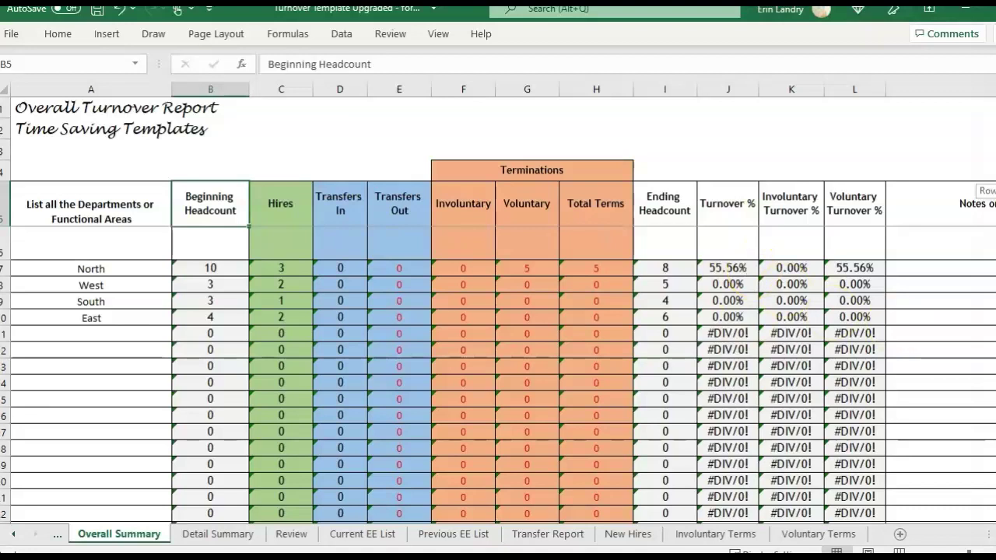
{"action": "scroll", "coordinate": [498, 374], "scroll_direction": "down", "scroll_amount": 6}
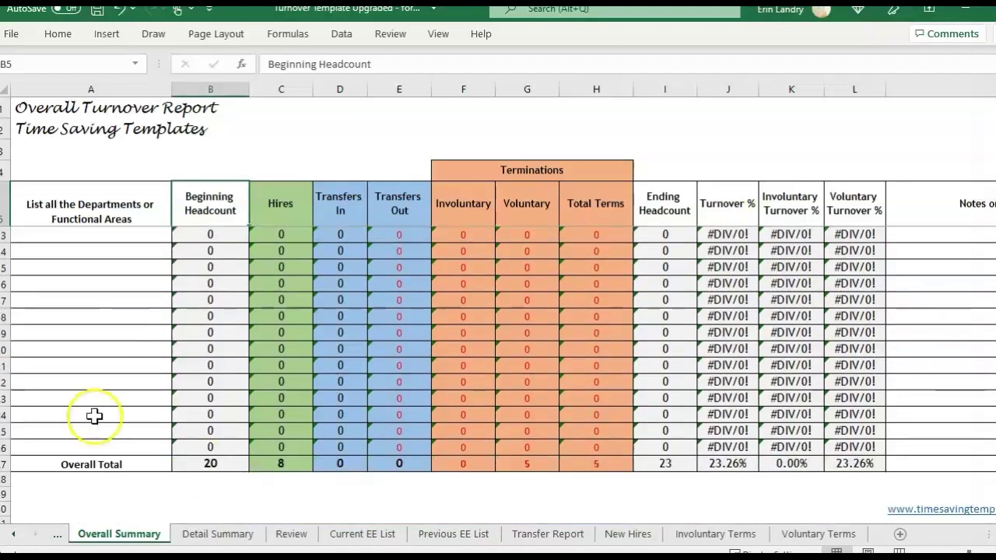
{"action": "left_click", "coordinate": [225, 479]}
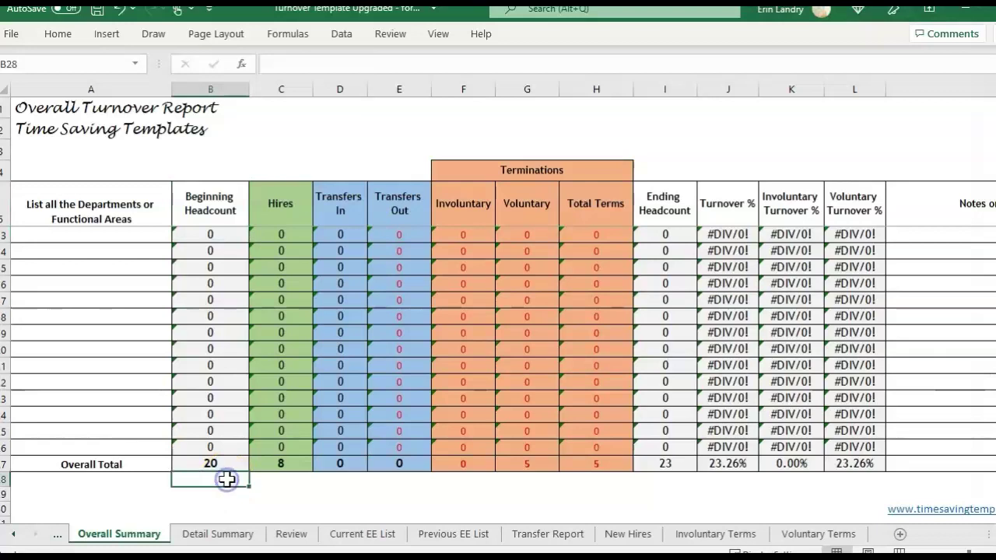
{"action": "left_click", "coordinate": [667, 488]}
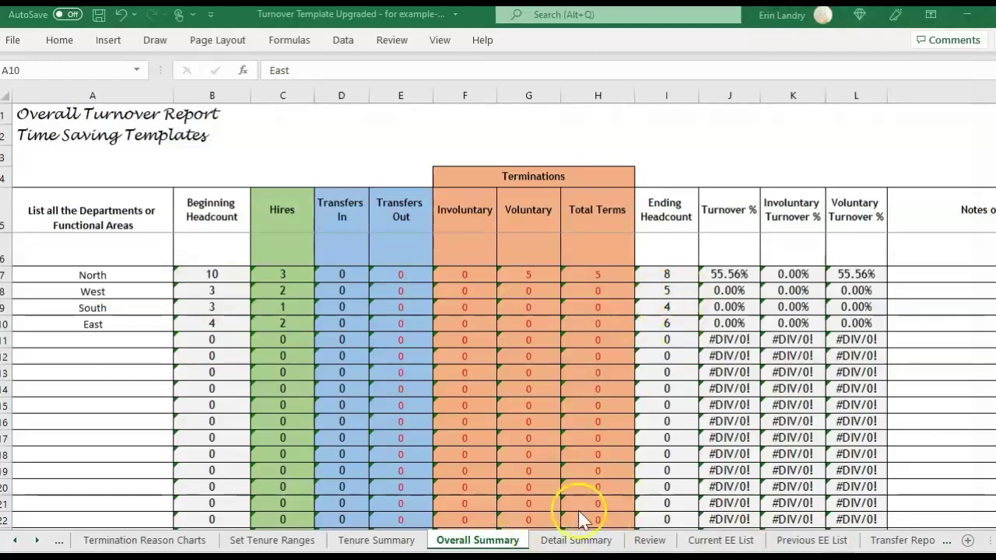
- Enter HR and Operations as the departments to track under Turnover for East on the Detail Summary sheet
{"action": "left_click", "coordinate": [593, 541]}
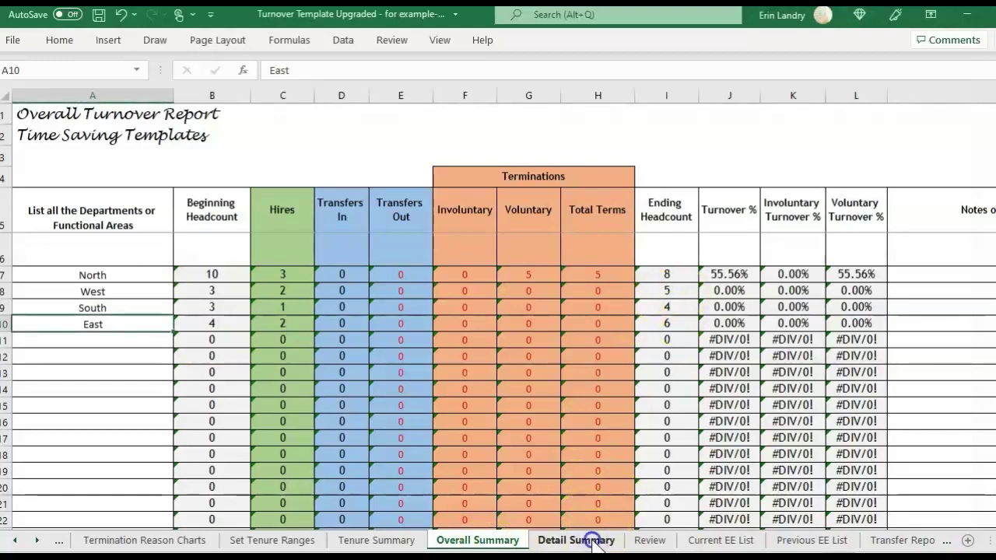
{"action": "left_click", "coordinate": [129, 277]}
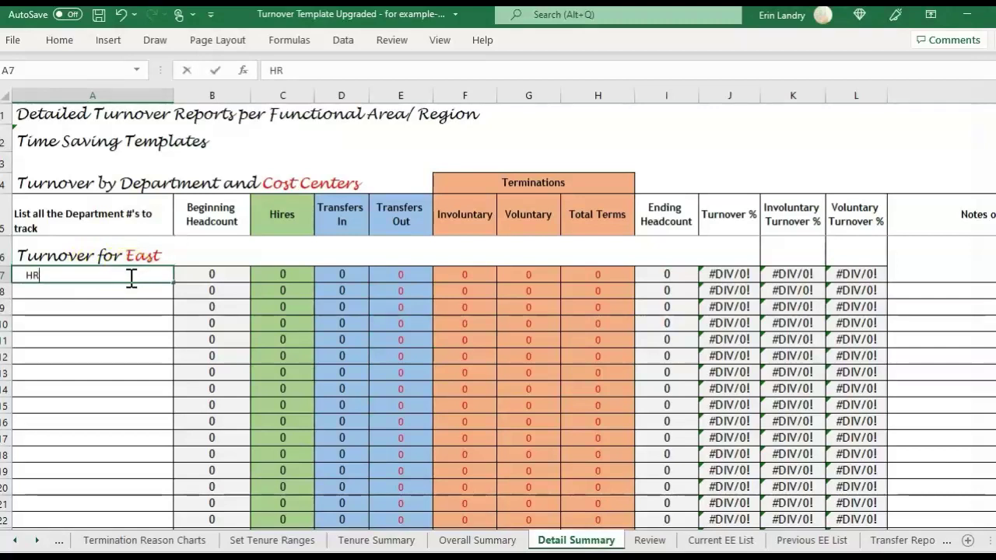
{"action": "type", "text": "HR"}
{"action": "key", "text": "Return"}
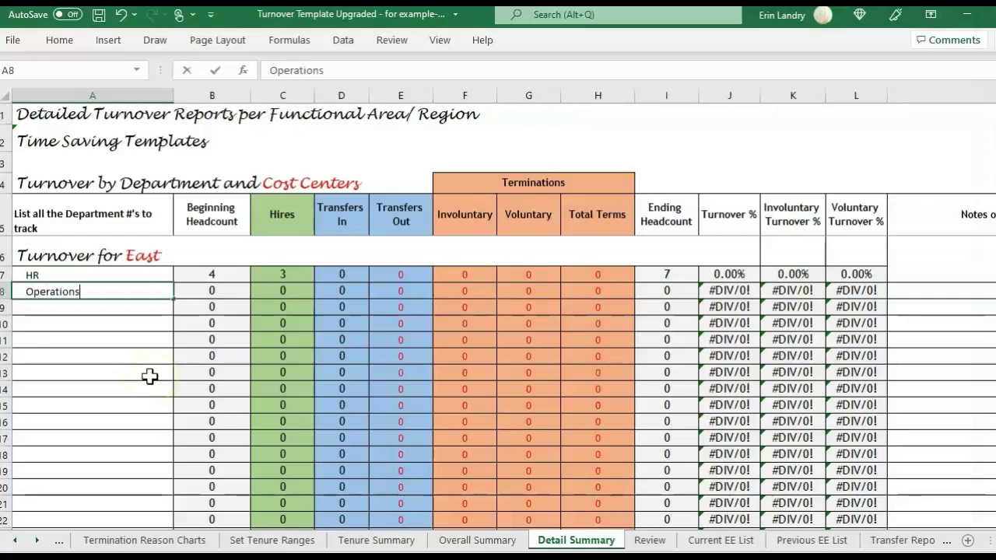
{"action": "key", "text": "Return"}
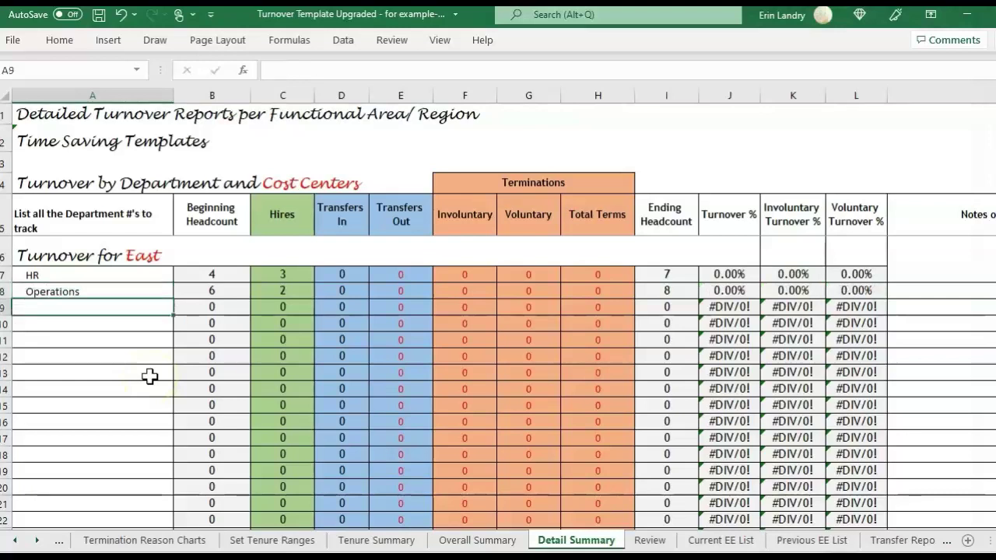
- Compare the Turnover for East section of the Detail Summary with the East row on the Overall Summary sheet
{"action": "left_click", "coordinate": [67, 259]}
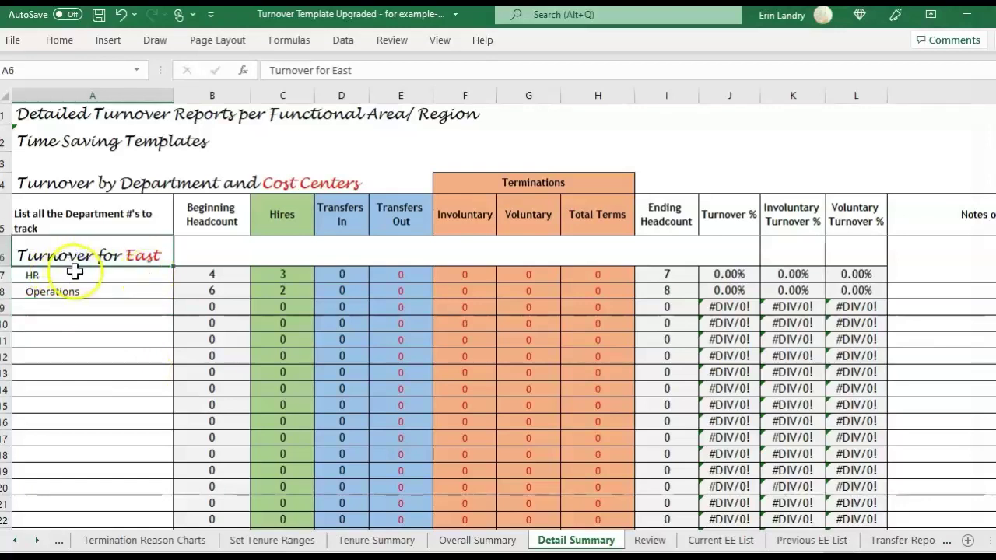
{"action": "left_click", "coordinate": [71, 272]}
{"action": "left_click", "coordinate": [143, 250]}
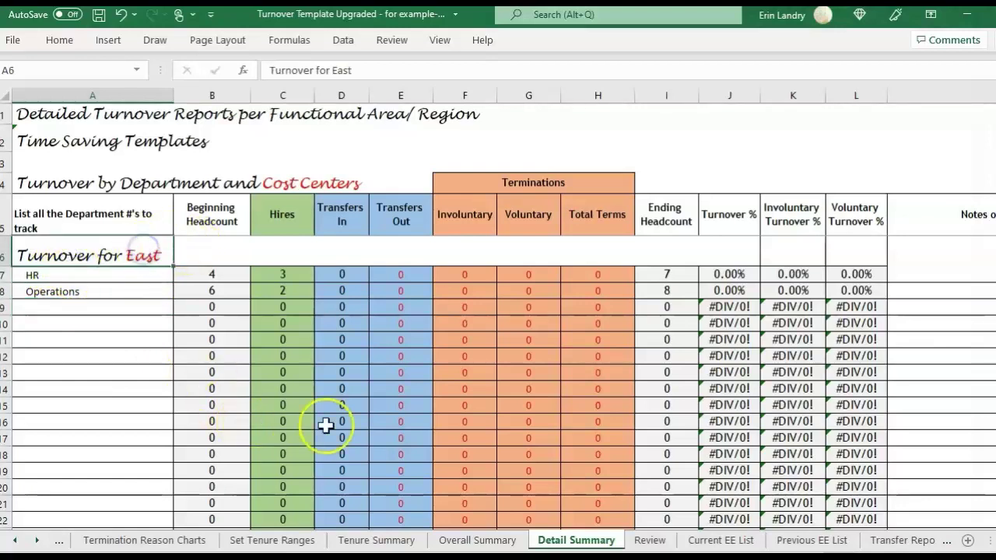
{"action": "left_click", "coordinate": [455, 538]}
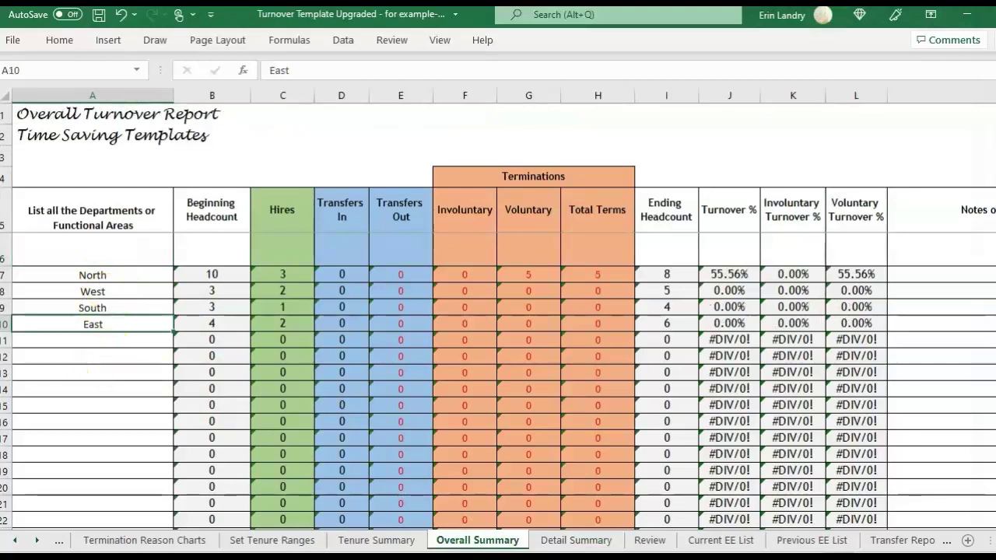
- Try relabelling the HR department as HR - East in the Turnover for East section of the Detail Summary sheet
{"action": "left_click", "coordinate": [575, 540]}
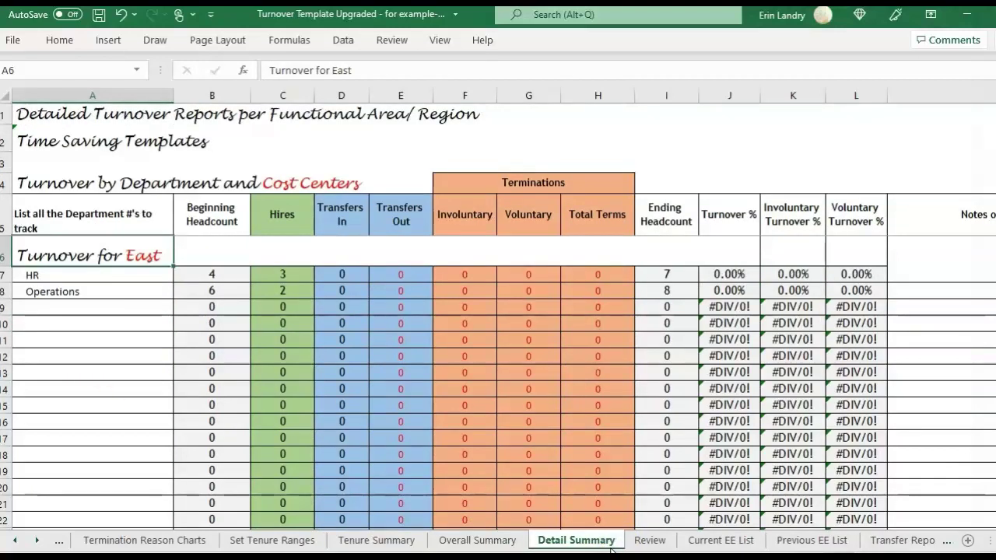
{"action": "left_click", "coordinate": [99, 274]}
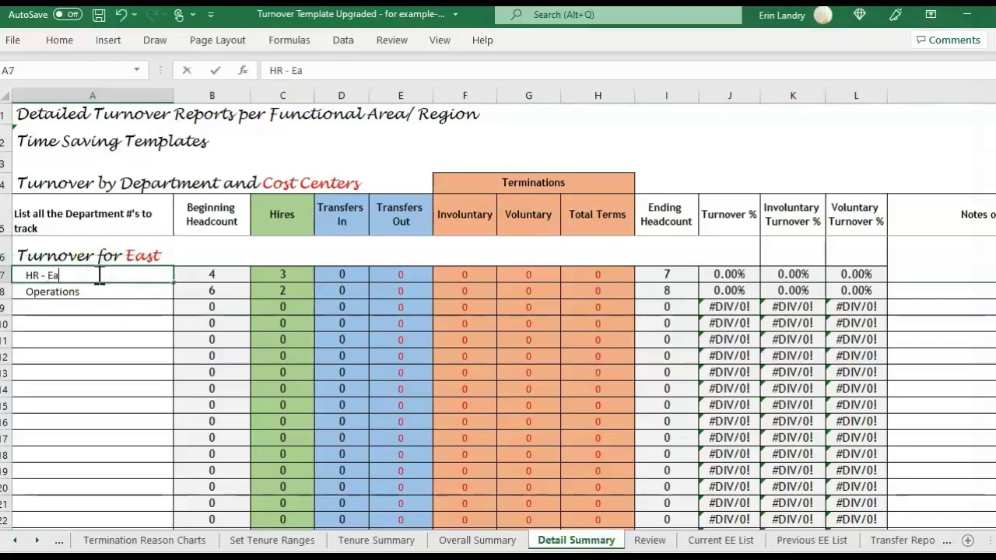
{"action": "type", "text": "- East"}
{"action": "key", "text": "Return"}
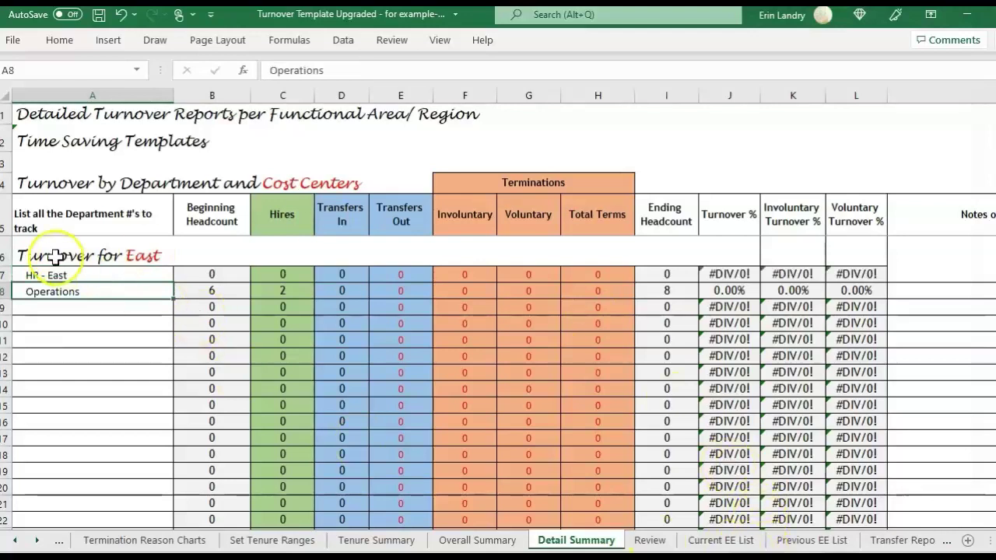
- Remove the East suffix from the HR department label in cell A7
{"action": "left_click", "coordinate": [65, 276]}
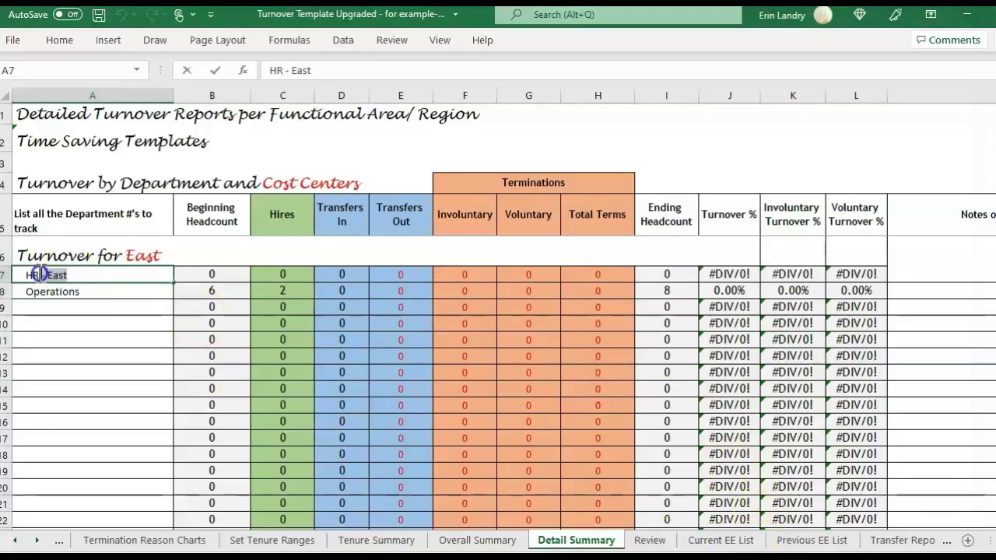
{"action": "key", "text": "BackSpace"}
{"action": "key", "text": "Return"}
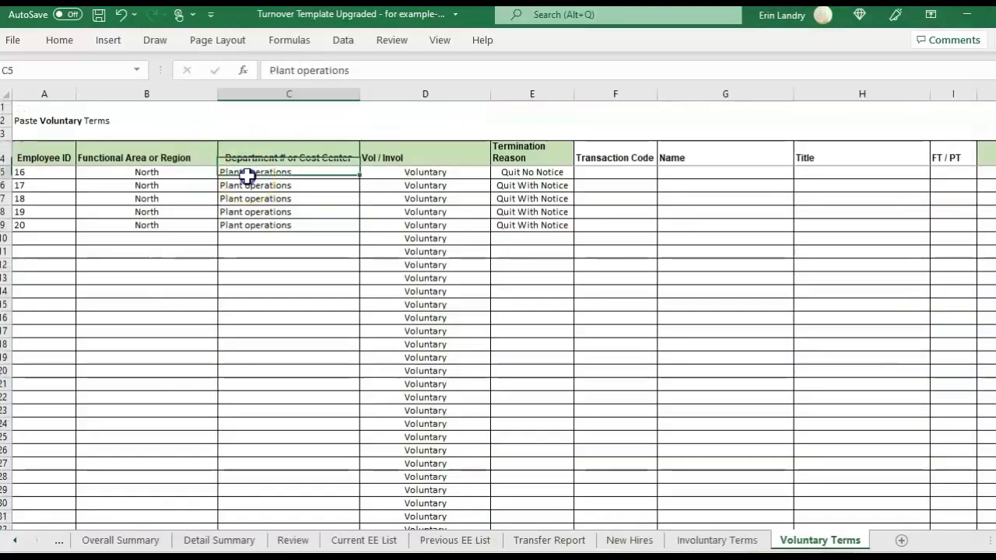
- Check the department name on the Voluntary Terms sheet and add Plant Operations below Operations on the Detail Summary sheet
{"action": "left_click_drag", "start_coordinate": [247, 175], "coordinate": [250, 236]}
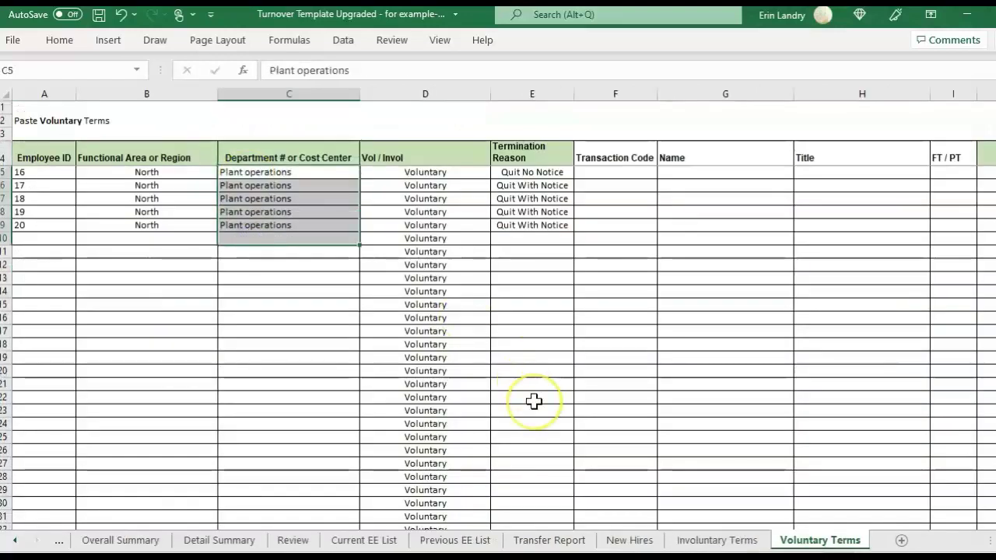
{"action": "left_click", "coordinate": [194, 537]}
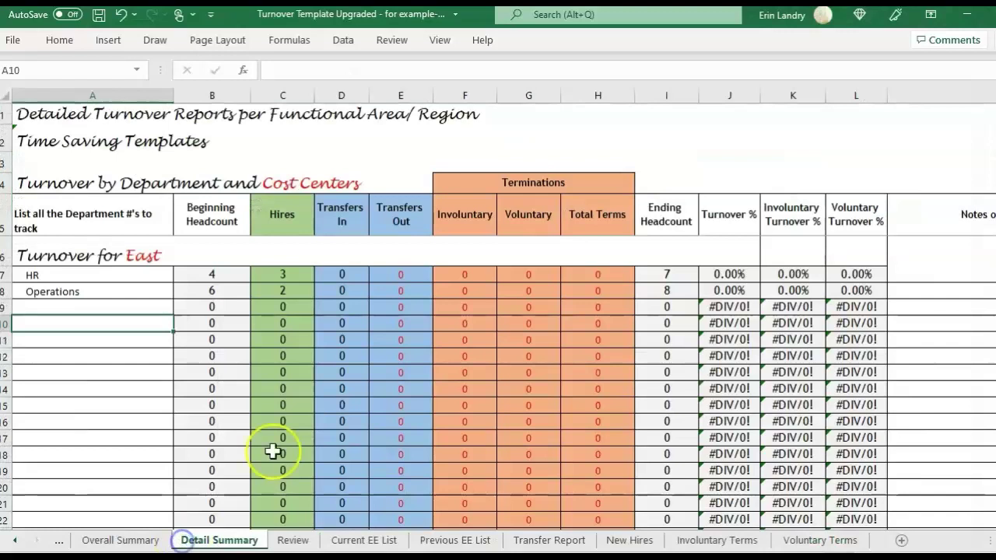
{"action": "left_click", "coordinate": [79, 289]}
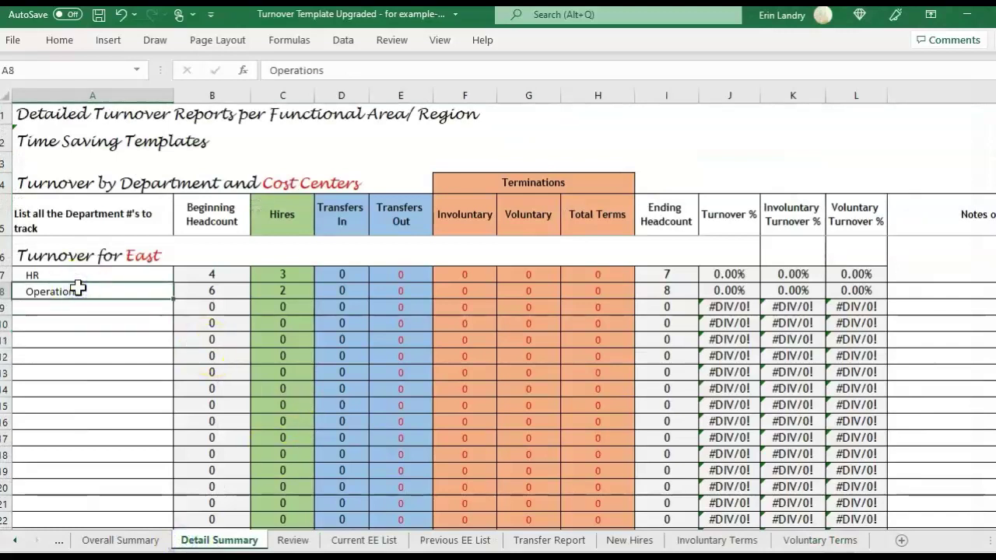
{"action": "left_click", "coordinate": [124, 309]}
{"action": "type", "text": "Plant Ope"}
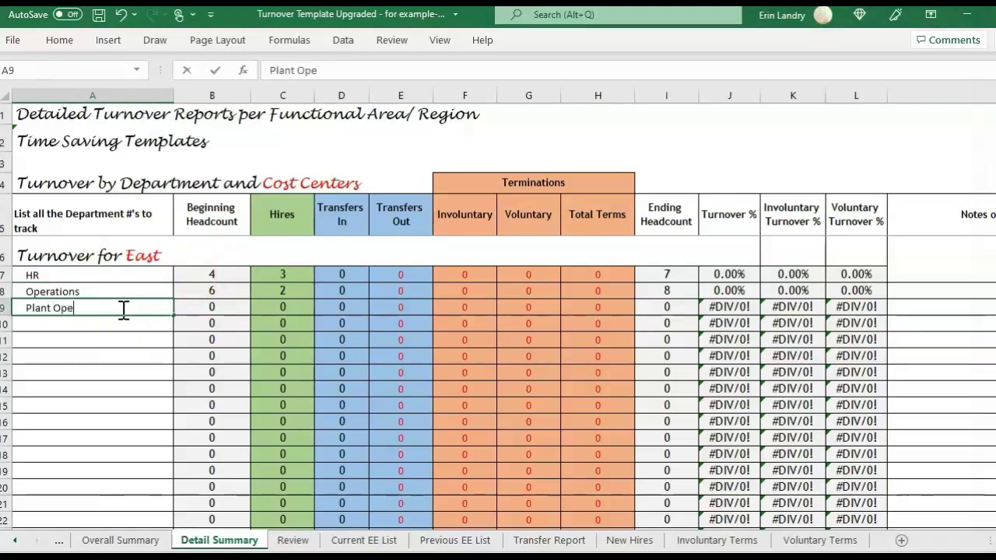
{"action": "type", "text": "rations"}
{"action": "key", "text": "Return"}
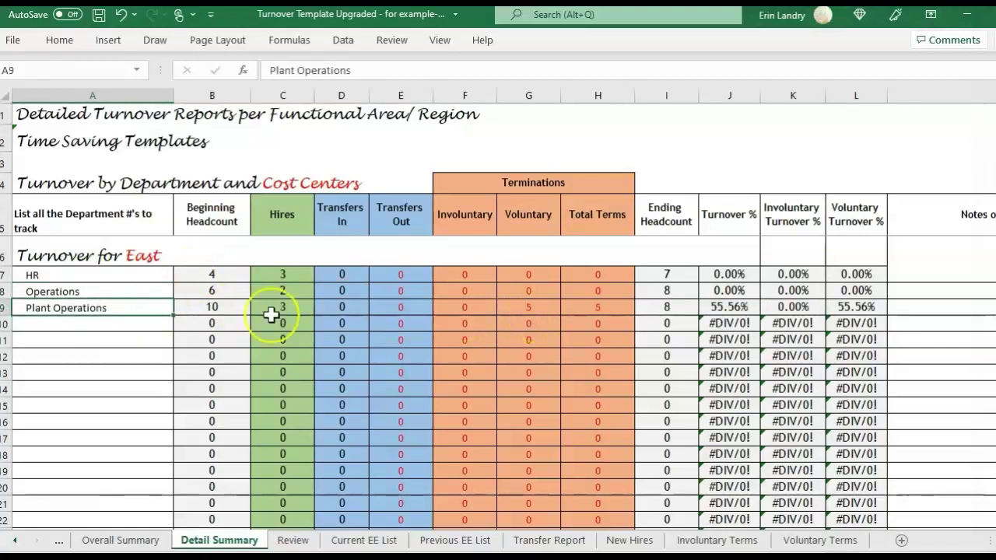
{"action": "left_click", "coordinate": [743, 307]}
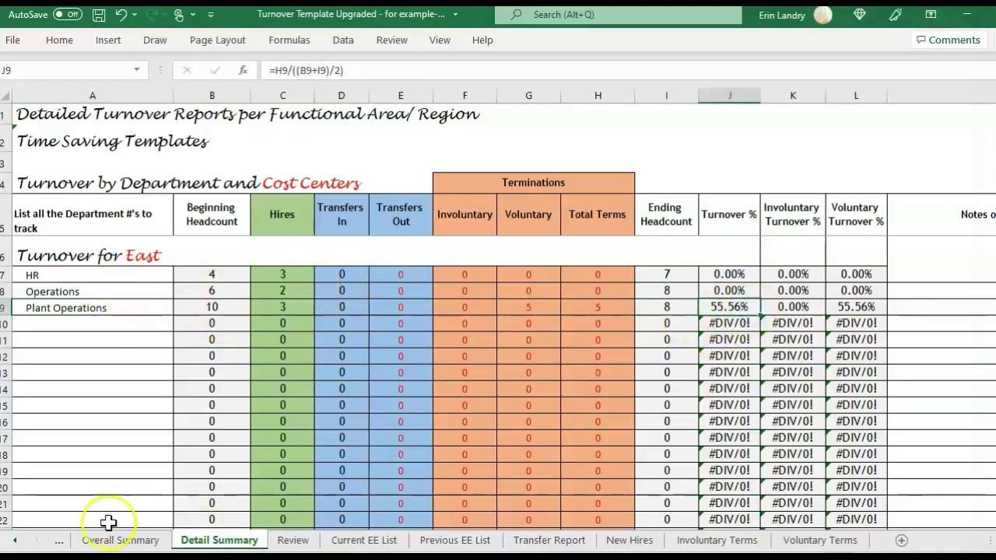
- Examine the Tenure Summary sheet, focusing on the headcount and turnover percentage of the 3 - 10 years category
{"action": "left_click", "coordinate": [15, 540]}
{"action": "left_click", "coordinate": [15, 540]}
{"action": "left_click", "coordinate": [289, 540]}
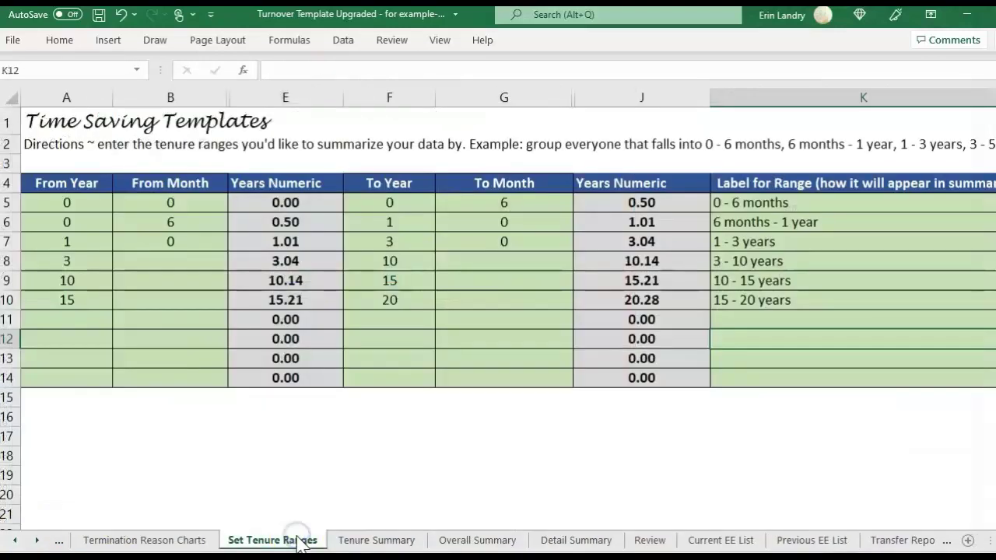
{"action": "left_click", "coordinate": [366, 541]}
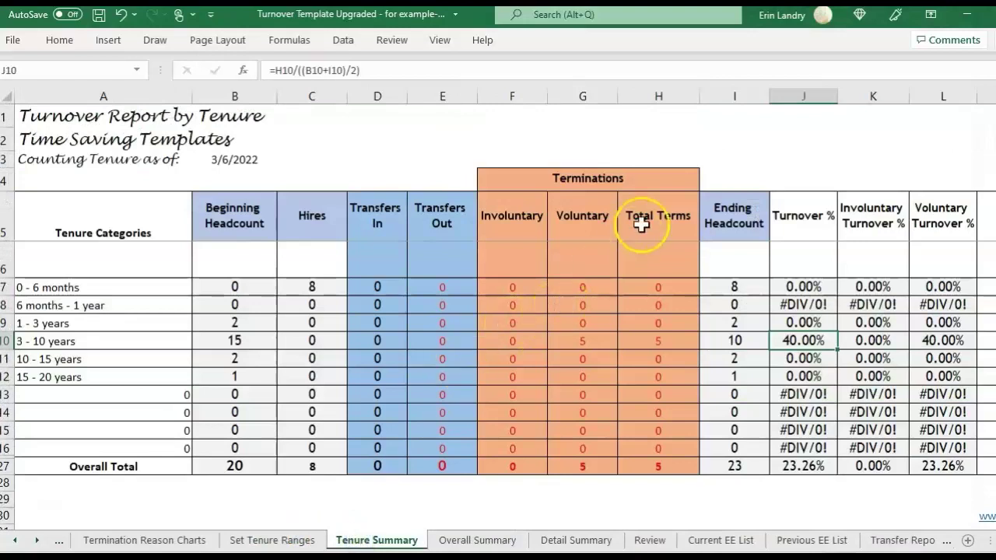
{"action": "left_click", "coordinate": [130, 285]}
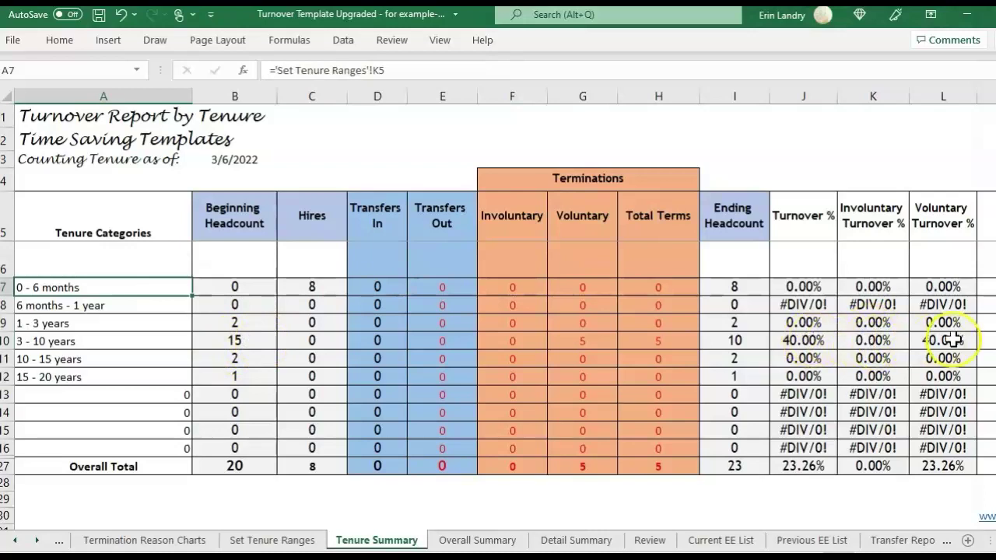
{"action": "left_click", "coordinate": [813, 340]}
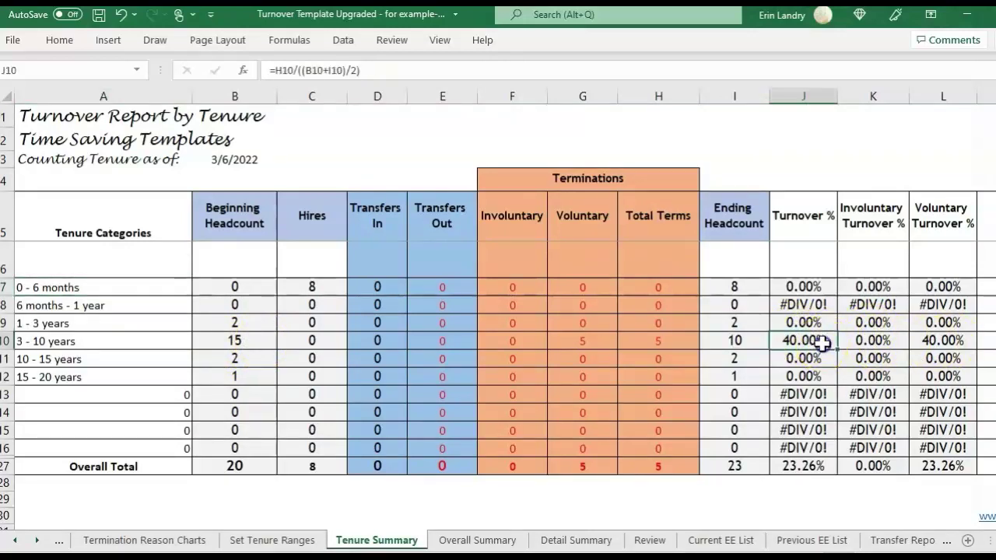
{"action": "left_click", "coordinate": [8, 341]}
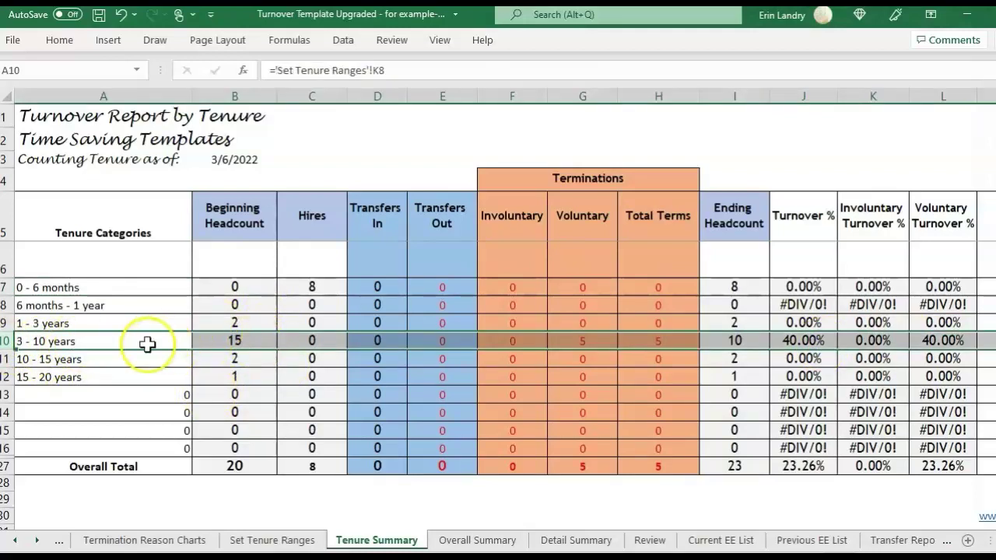
{"action": "left_click", "coordinate": [241, 343]}
{"action": "left_click", "coordinate": [169, 340]}
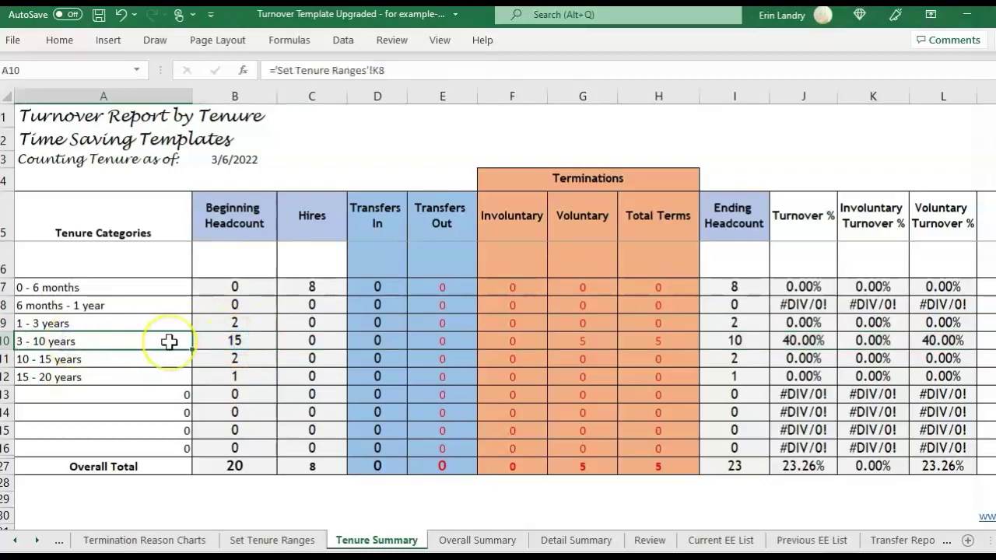
- Change the 3 - 10 years label on the Set Tenure Ranges sheet to 3 - 5 years
{"action": "key", "text": "ctrl+bracketleft"}
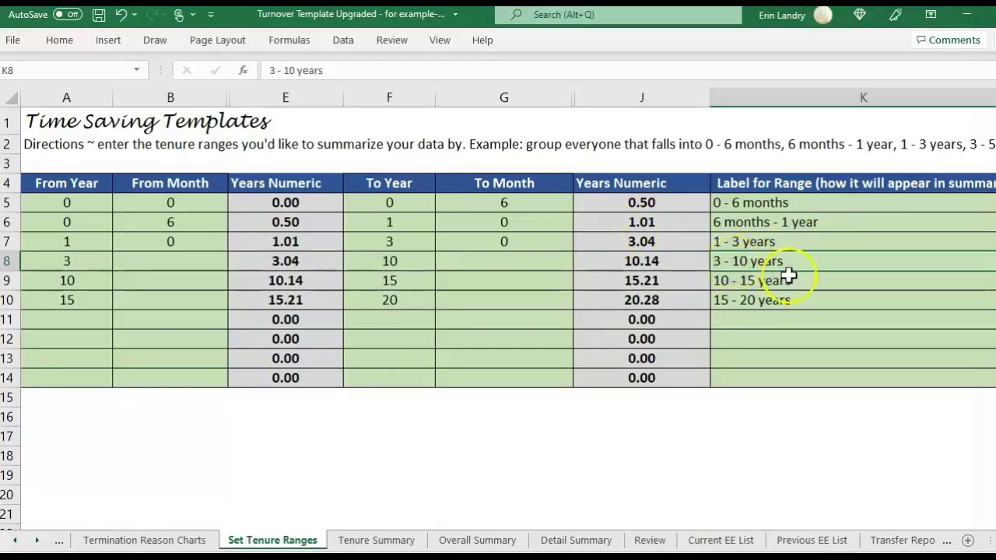
{"action": "left_click", "coordinate": [758, 240]}
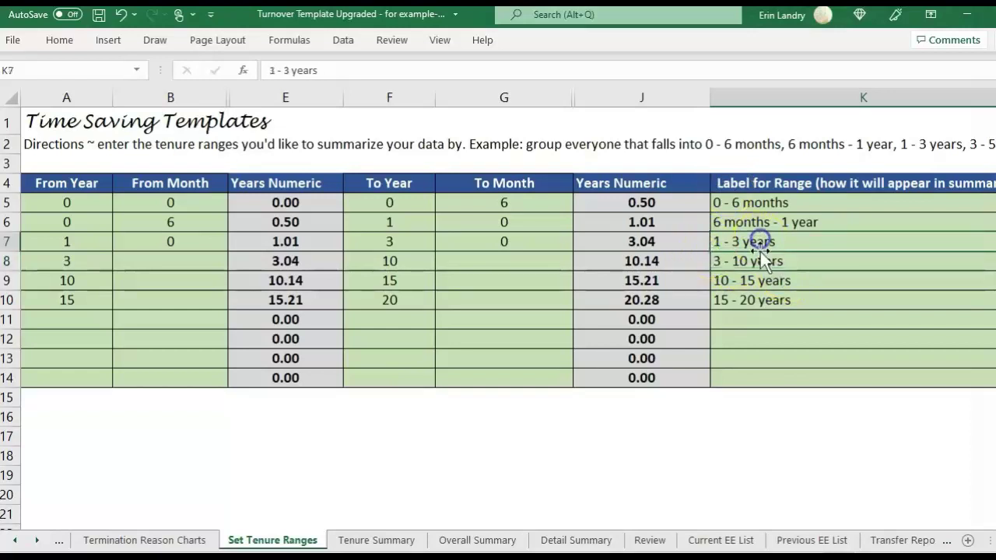
{"action": "double_click", "coordinate": [761, 254]}
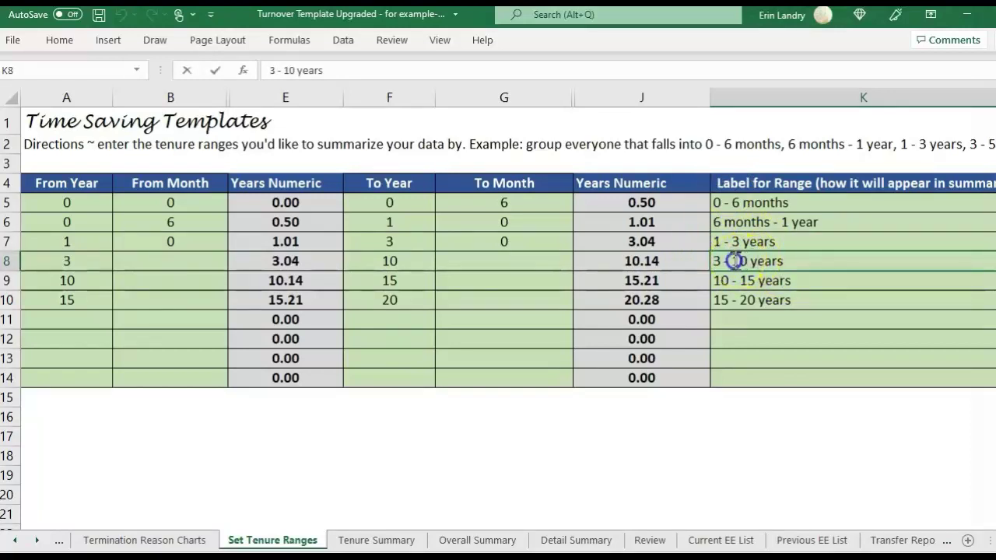
{"action": "double_click", "coordinate": [735, 261]}
{"action": "type", "text": "5"}
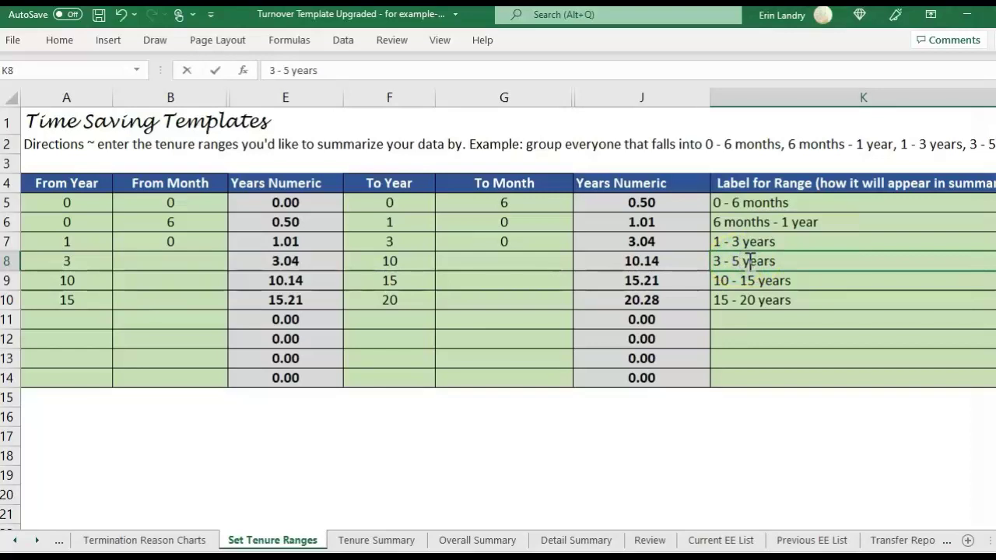
{"action": "key", "text": "Return"}
{"action": "key", "text": "Up"}
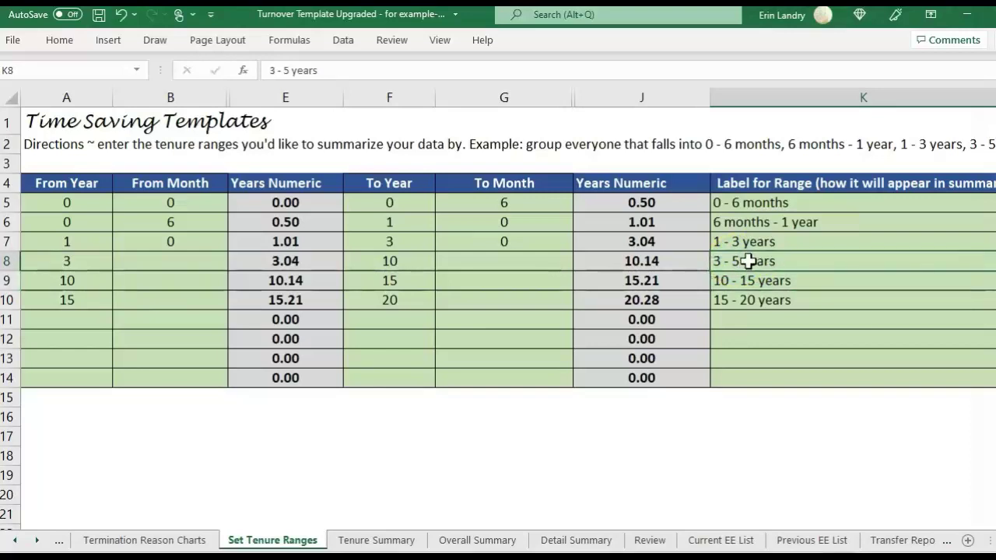
- Set the To Year of the 3 - 5 years range in row 8 to 5
{"action": "key", "text": "Left"}
{"action": "key", "text": "Left"}
{"action": "key", "text": "Left"}
{"action": "key", "text": "Left"}
{"action": "key", "text": "Left"}
{"action": "key", "text": "Left"}
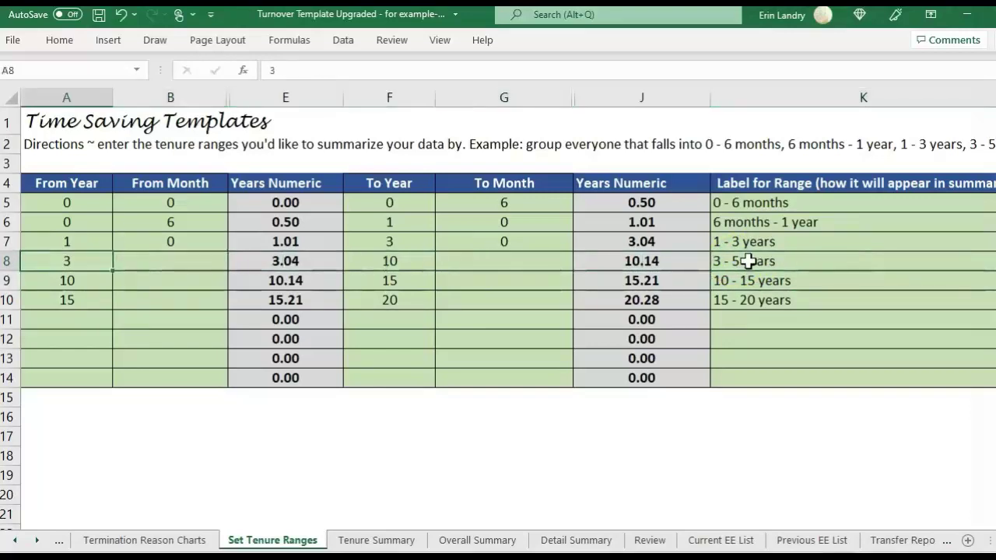
{"action": "key", "text": "Right"}
{"action": "key", "text": "Right"}
{"action": "key", "text": "Right"}
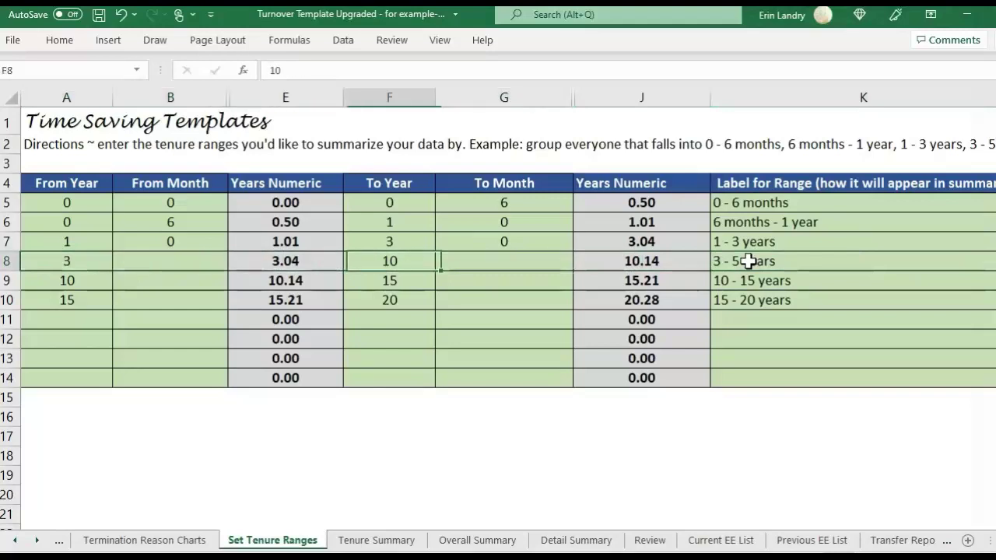
{"action": "type", "text": "5"}
{"action": "key", "text": "Return"}
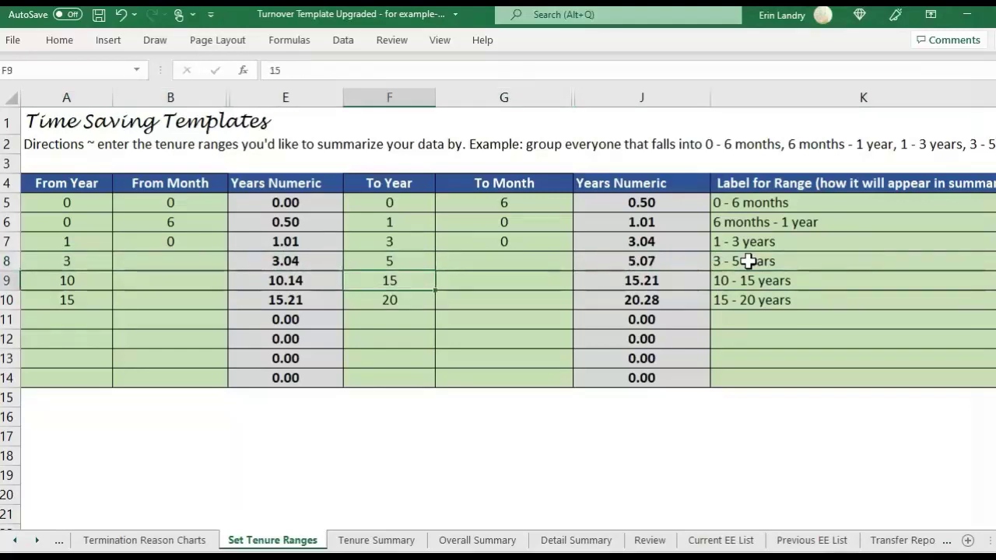
- Set the tenure range in row 9 to run from year 5 to year 10
{"action": "key", "text": "Left"}
{"action": "key", "text": "Left"}
{"action": "key", "text": "Left"}
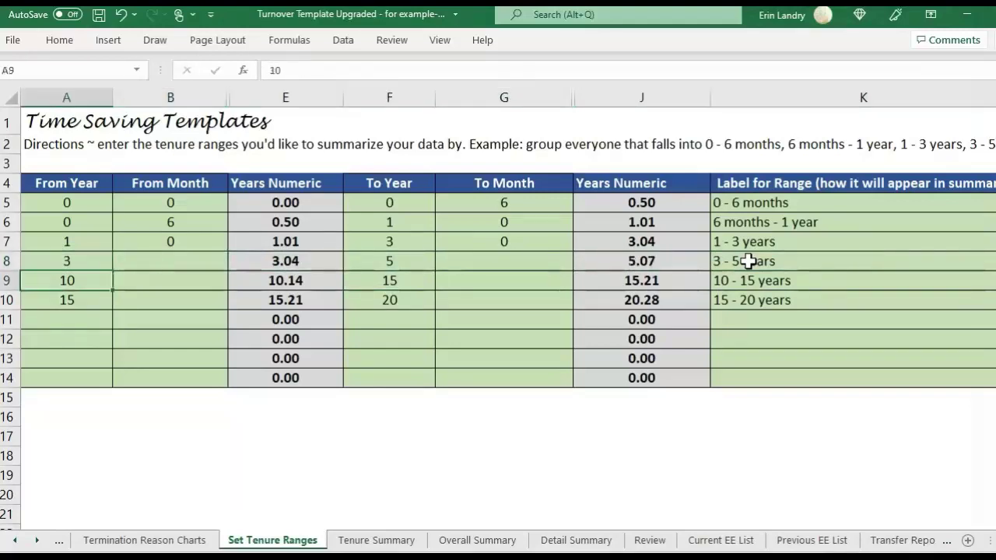
{"action": "type", "text": "5"}
{"action": "key", "text": "Right"}
{"action": "key", "text": "Right"}
{"action": "key", "text": "Right"}
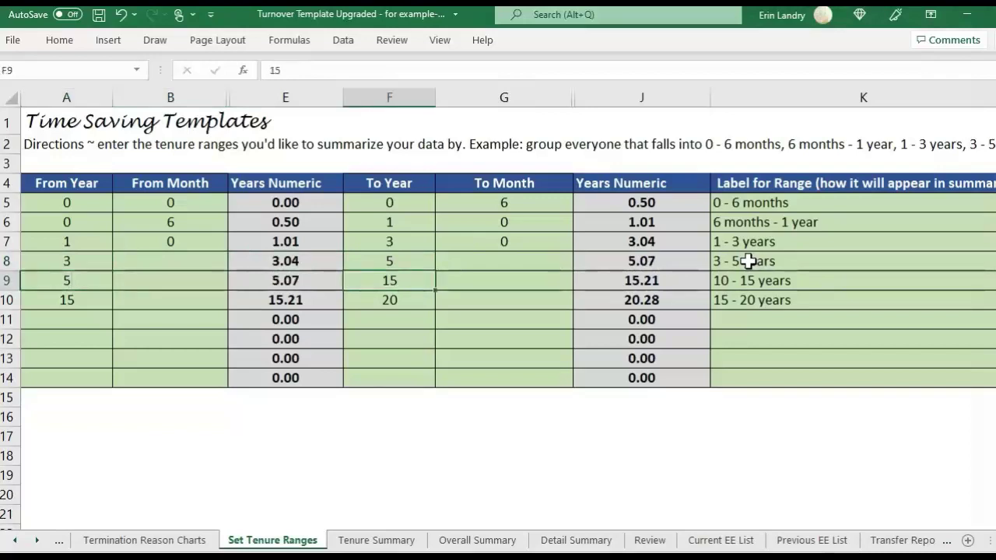
{"action": "type", "text": "10"}
{"action": "key", "text": "Return"}
- Set the tenure range in row 10 to run from year 10 to year 15
{"action": "type", "text": "1"}
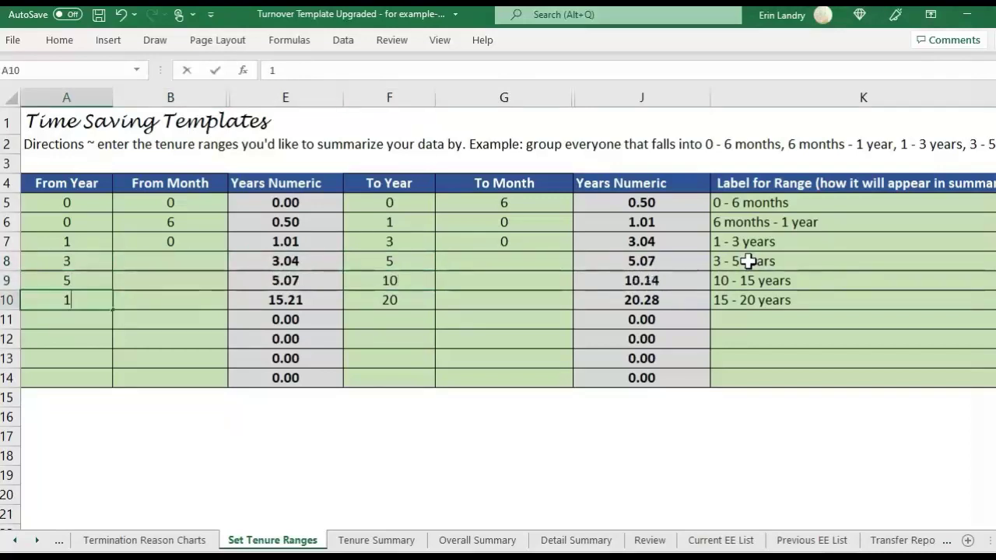
{"action": "key", "text": "Return"}
{"action": "key", "text": "Up"}
{"action": "key", "text": "Right"}
{"action": "key", "text": "Right"}
{"action": "key", "text": "Right"}
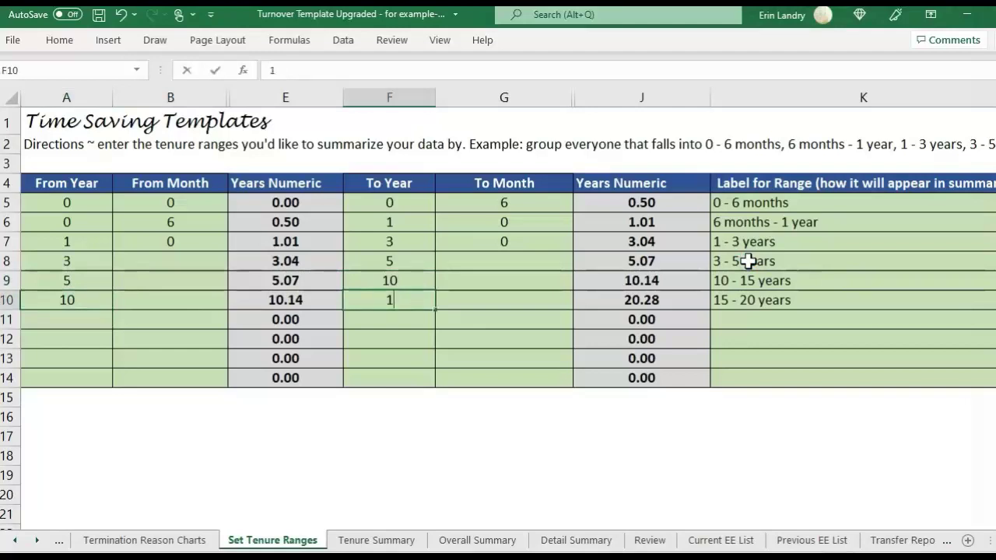
{"action": "key", "text": "Return"}
- Add a tenure range in row 11 running from year 15 to year 20
{"action": "key", "text": "Left"}
{"action": "key", "text": "Left"}
{"action": "key", "text": "Left"}
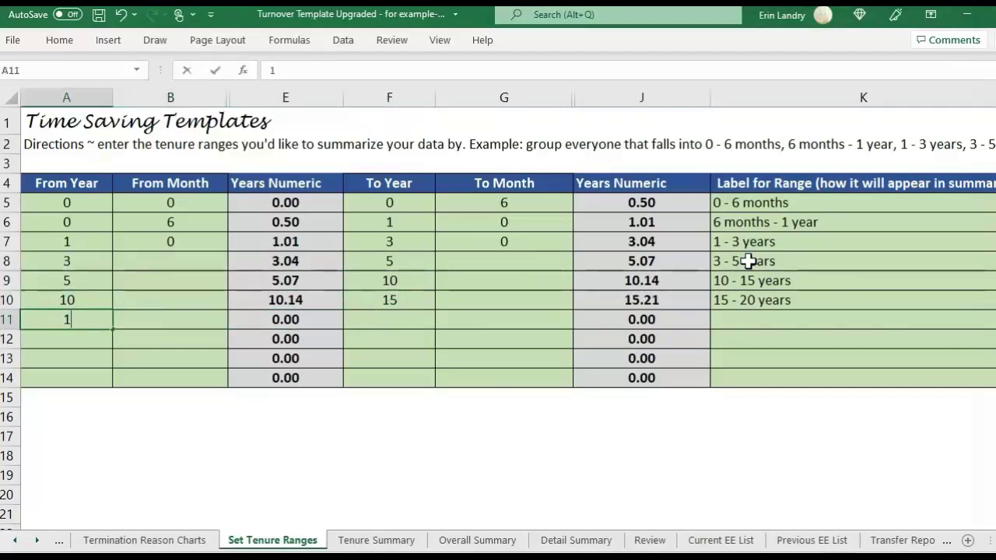
{"action": "key", "text": "Return"}
{"action": "key", "text": "Up"}
{"action": "key", "text": "Right"}
{"action": "key", "text": "Right"}
{"action": "key", "text": "Right"}
{"action": "key", "text": "Right"}
{"action": "key", "text": "Left"}
{"action": "type", "text": "20"}
{"action": "key", "text": "Return"}
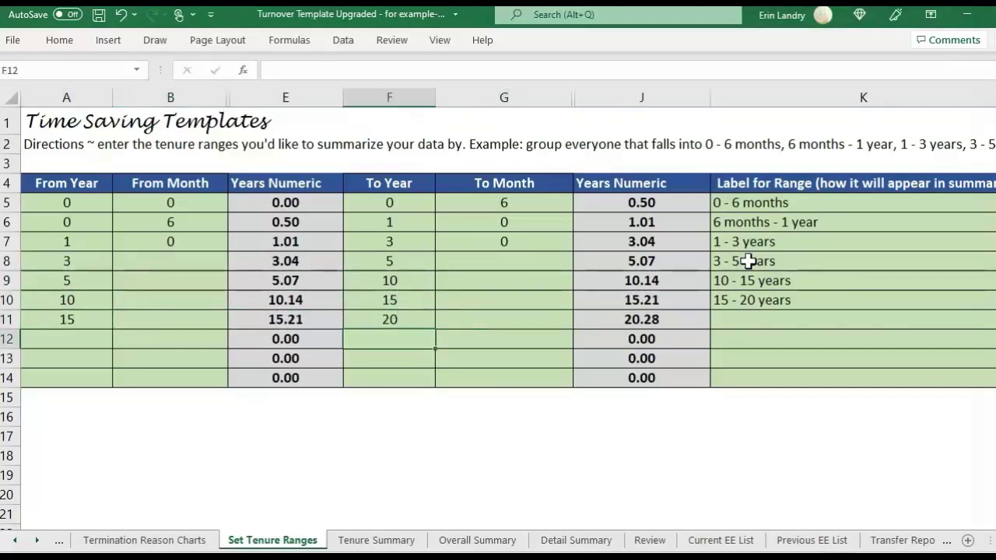
- Label the tenure ranges in rows 9 to 11 as 5 - 10 years, 10 - 15 years and 15 - 20 years
{"action": "left_click", "coordinate": [794, 281]}
{"action": "left_click", "coordinate": [786, 263]}
{"action": "left_click", "coordinate": [786, 280]}
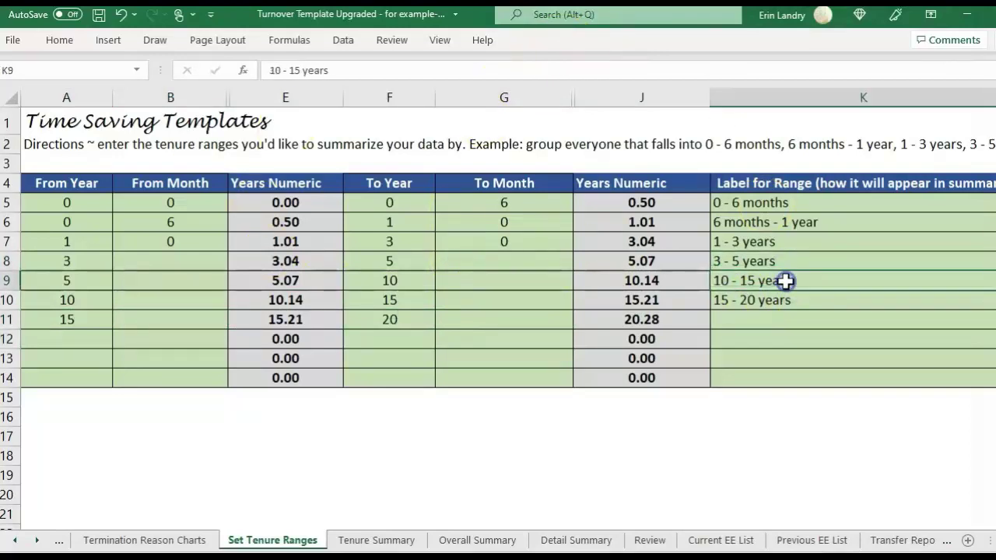
{"action": "key", "text": "Left"}
{"action": "key", "text": "Left"}
{"action": "key", "text": "Left"}
{"action": "key", "text": "ctrl+z"}
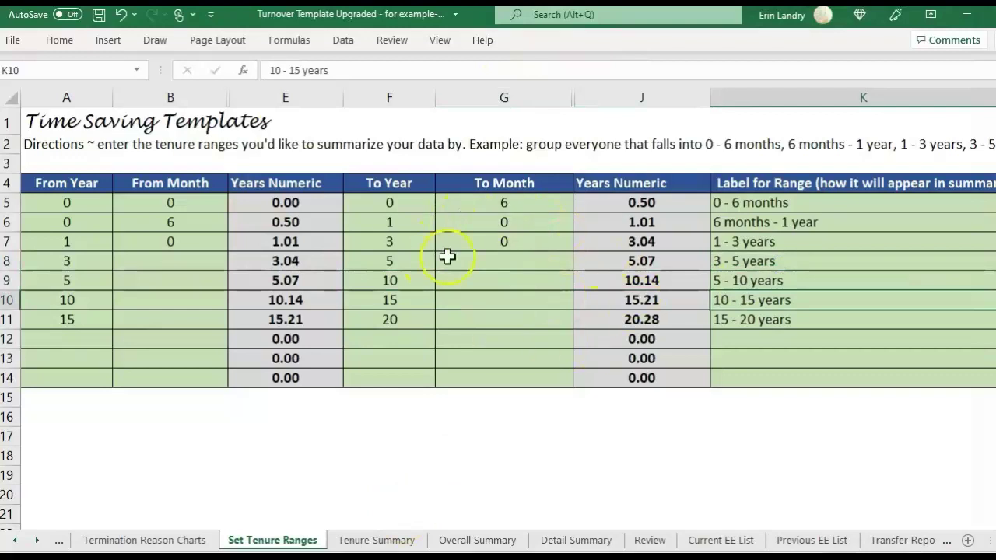
- Examine the Hire Date, Tenure, Months and Days columns on the Current EE List sheet against the revised tenure ranges
{"action": "left_click", "coordinate": [735, 540]}
{"action": "left_click", "coordinate": [798, 185]}
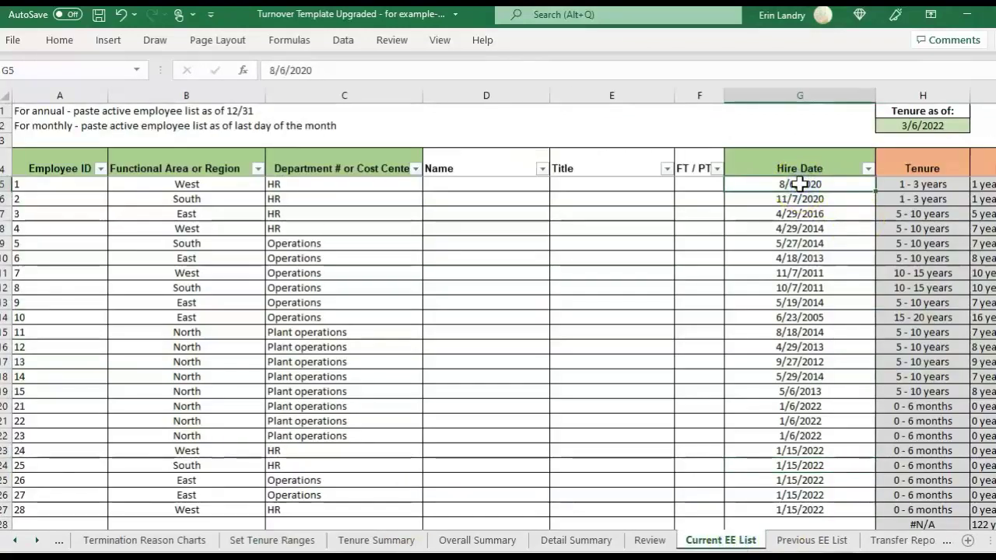
{"action": "key", "text": "Up"}
{"action": "key", "text": "Right"}
{"action": "key", "text": "Right"}
{"action": "key", "text": "Right"}
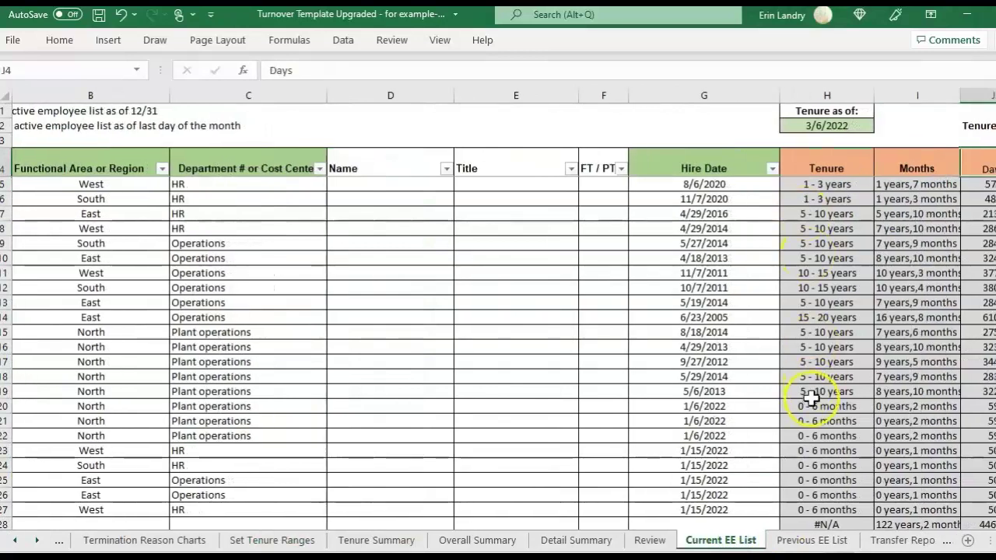
- Compare the Tenure column on the Current EE List sheet with the 5 - 10 years row on the Tenure Summary sheet
{"action": "left_click", "coordinate": [809, 184]}
{"action": "left_click", "coordinate": [831, 317]}
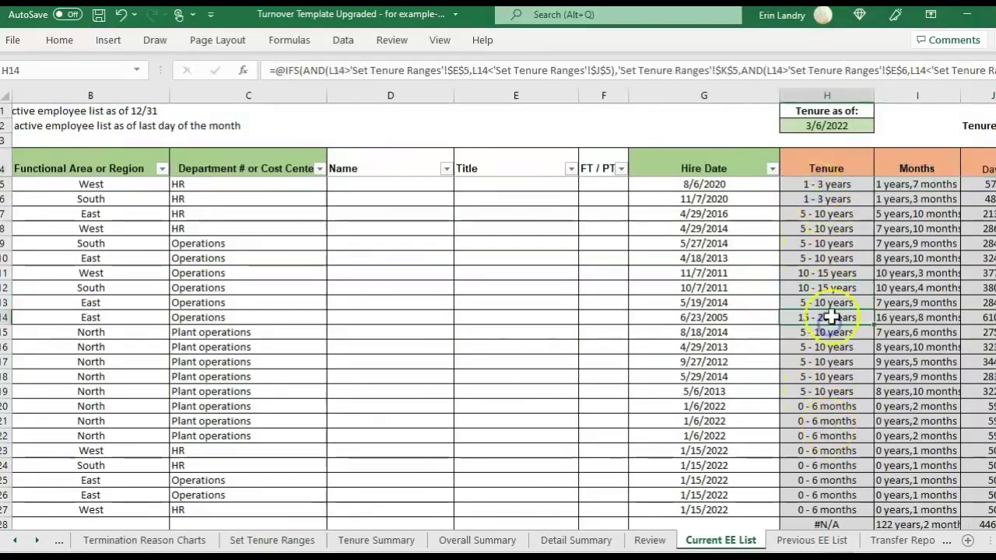
{"action": "left_click", "coordinate": [760, 361]}
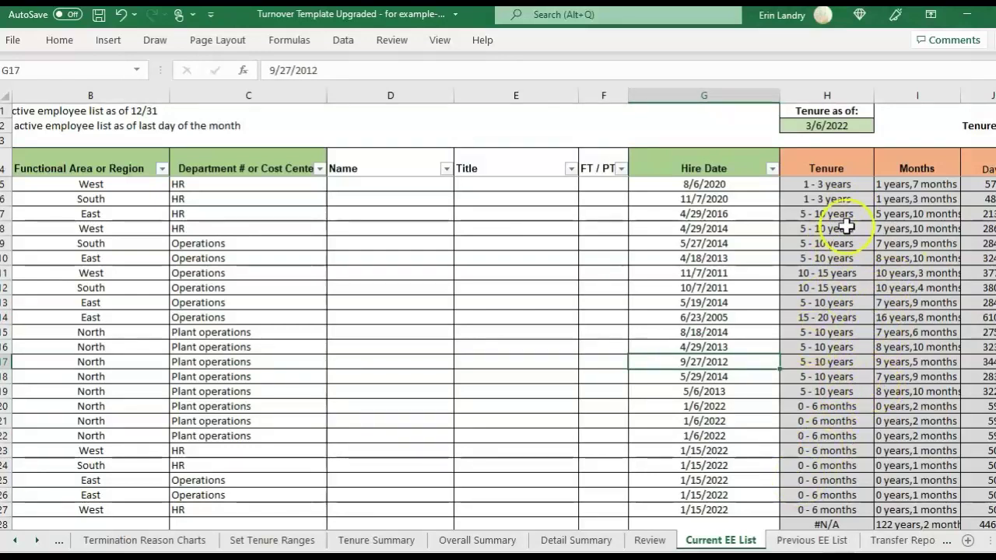
{"action": "left_click", "coordinate": [408, 541]}
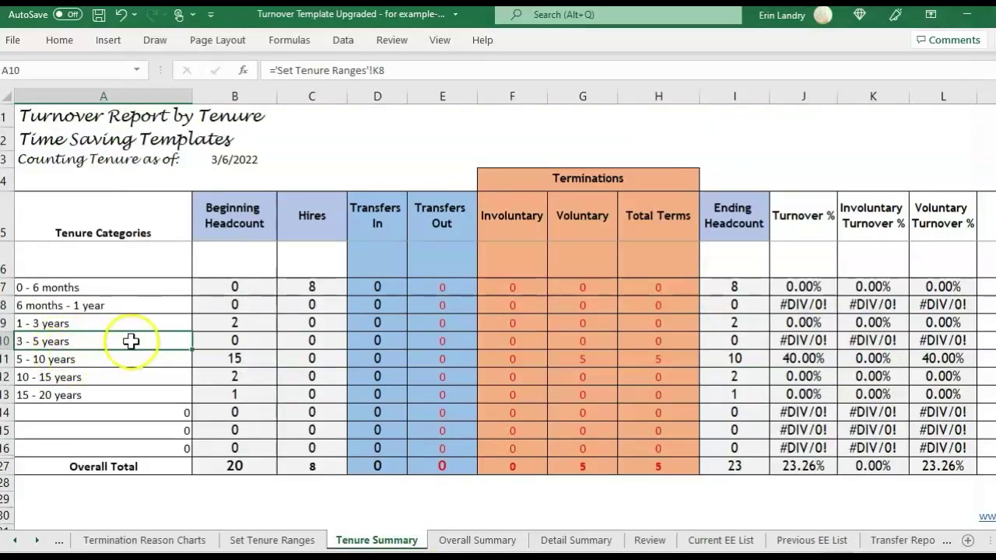
{"action": "left_click", "coordinate": [183, 371]}
{"action": "left_click", "coordinate": [142, 358]}
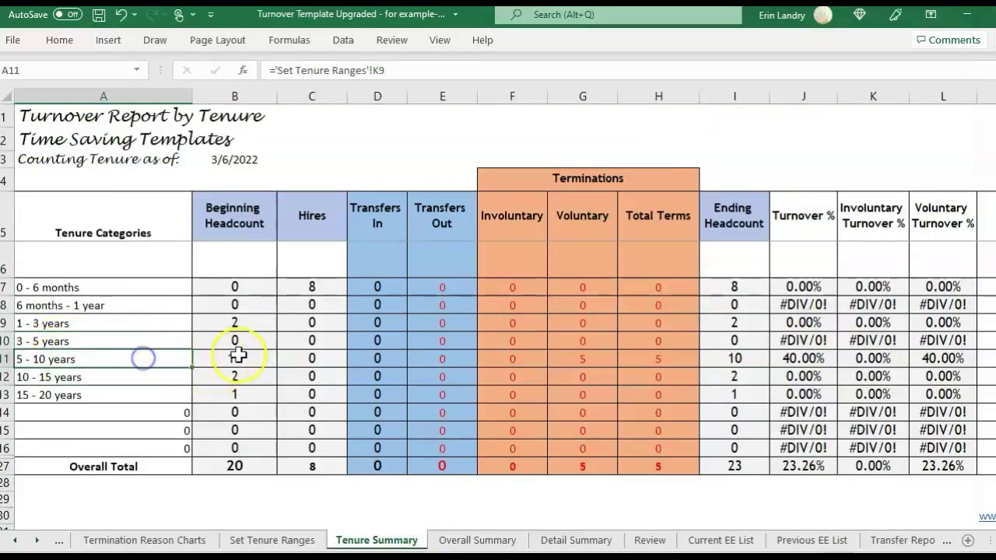
- Set the hire date in G17 on the Current EE List sheet to 9/27/2017
{"action": "left_click", "coordinate": [722, 540]}
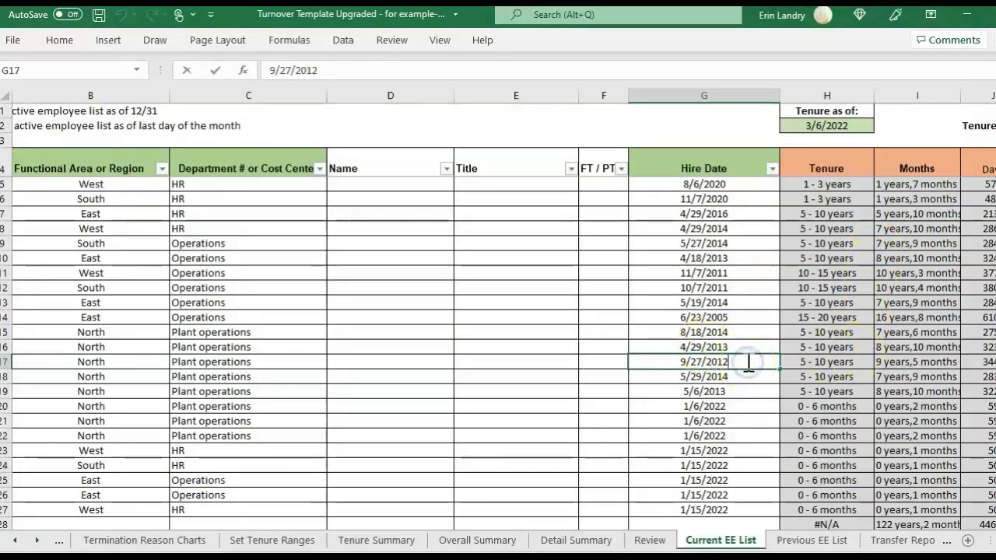
{"action": "key", "text": "BackSpace"}
{"action": "type", "text": "7"}
{"action": "key", "text": "ctrl+Return"}
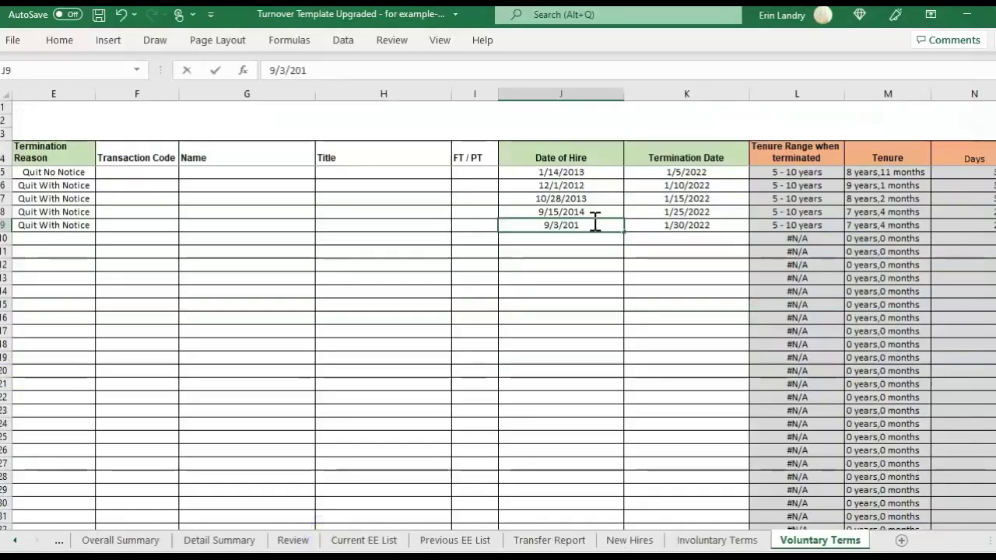
- Set the date of hire in J9 on the Voluntary Terms sheet to 9/3/2017 and check its tenure range
{"action": "type", "text": "7"}
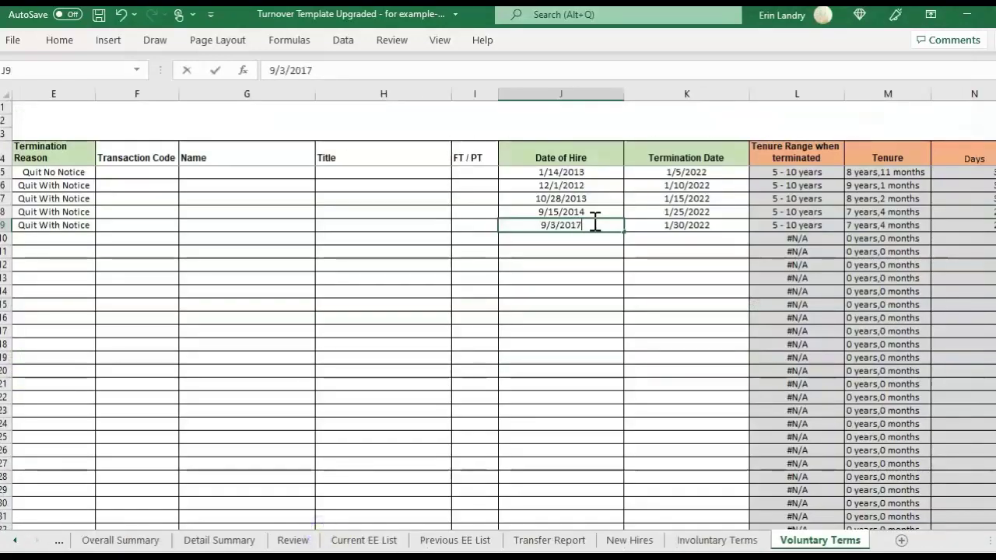
{"action": "key", "text": "Return"}
{"action": "key", "text": "Up"}
{"action": "key", "text": "Right"}
{"action": "key", "text": "Right"}
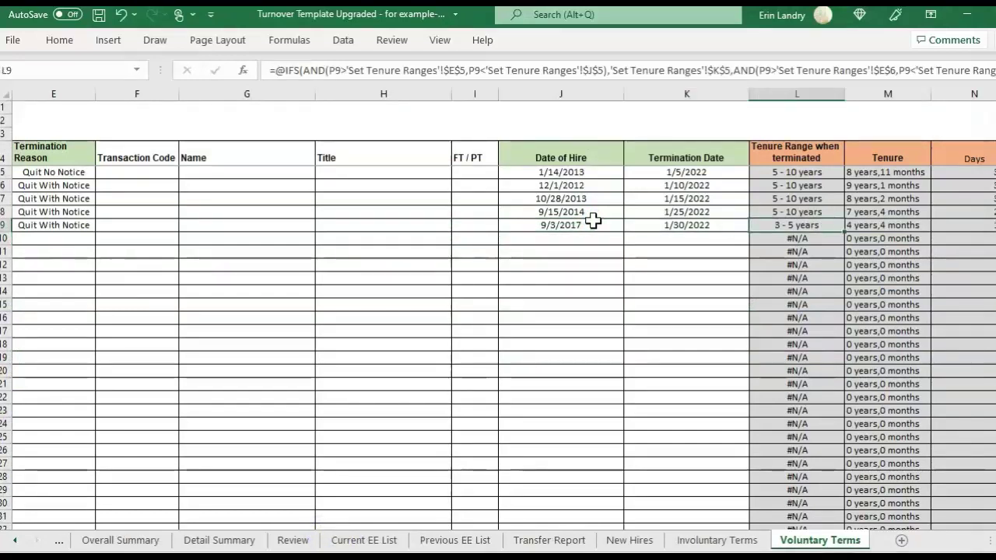
- Look across row 9 of the Voluntary Terms sheet to find which Employee ID the termination belongs to
{"action": "key", "text": "Left"}
{"action": "key", "text": "Left"}
{"action": "key", "text": "Right"}
{"action": "key", "text": "Right"}
{"action": "key", "text": "Left"}
{"action": "key", "text": "Left"}
{"action": "key", "text": "Left"}
{"action": "key", "text": "Left"}
{"action": "key", "text": "Left"}
{"action": "key", "text": "Left"}
{"action": "key", "text": "Left"}
{"action": "key", "text": "Left"}
{"action": "key", "text": "Left"}
{"action": "key", "text": "Left"}
{"action": "key", "text": "Left"}
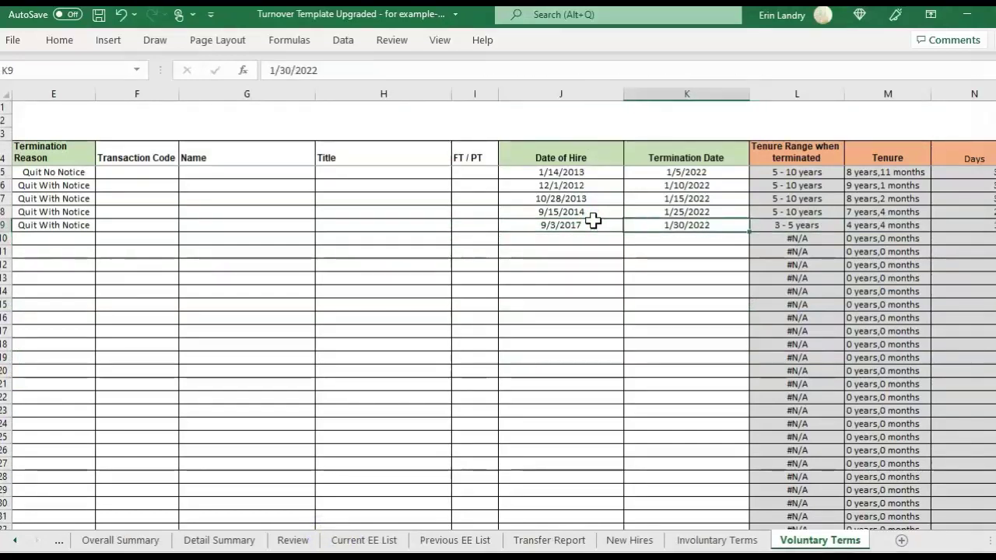
{"action": "key", "text": "Right"}
{"action": "key", "text": "Right"}
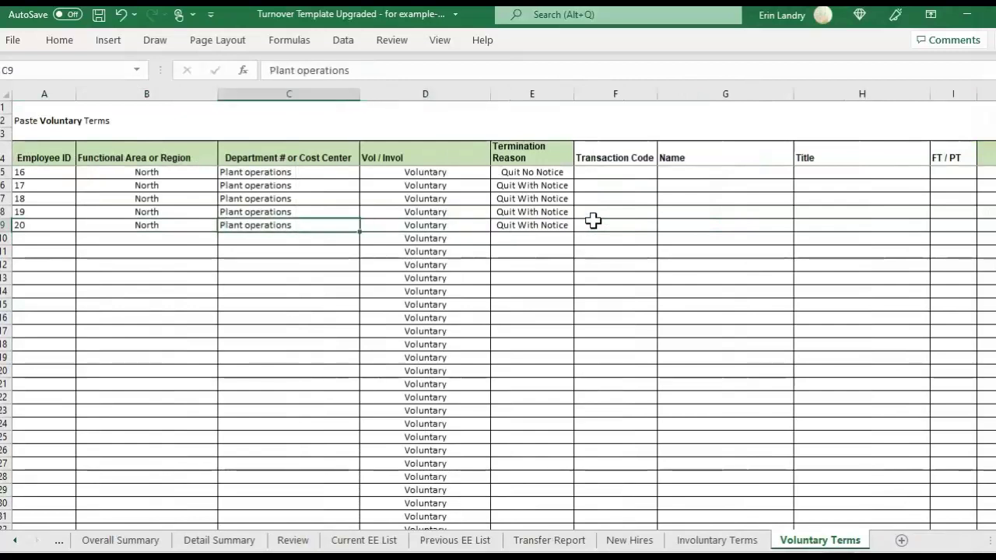
{"action": "key", "text": "Left"}
{"action": "key", "text": "Left"}
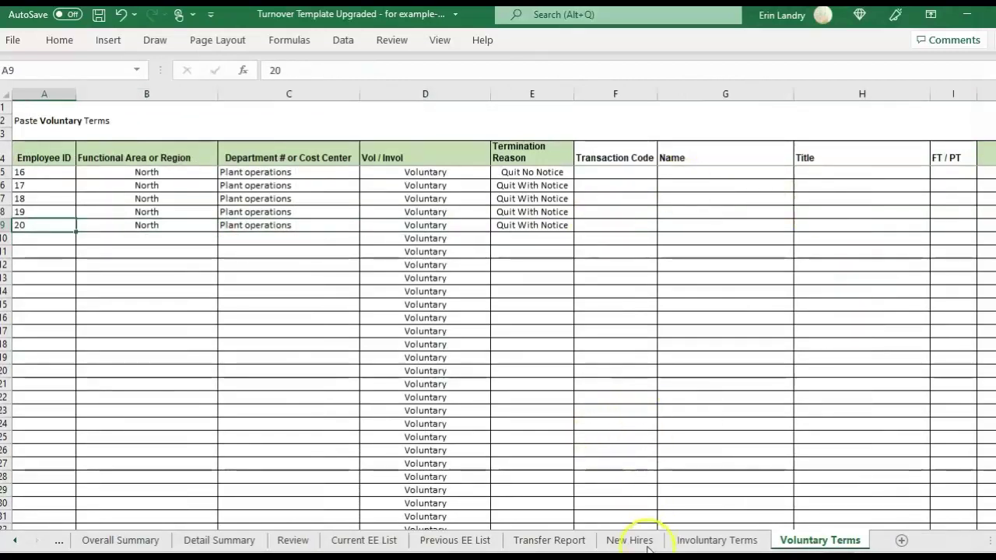
- Update the hire date in row 24 of the Previous EE List sheet to match that employee's date of hire in Voluntary Terms
{"action": "left_click", "coordinate": [456, 541]}
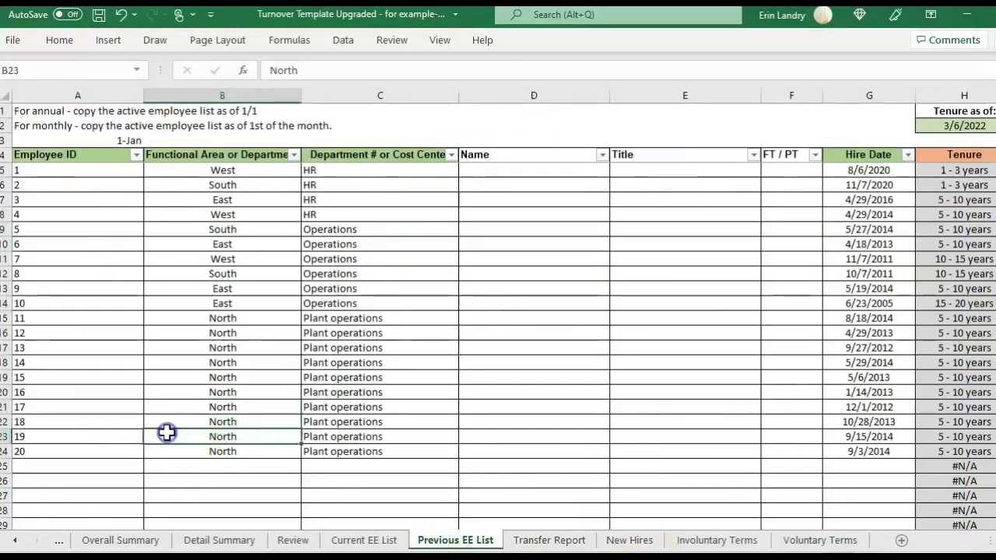
{"action": "key", "text": "Down"}
{"action": "key", "text": "Down"}
{"action": "key", "text": "Down"}
{"action": "key", "text": "Right"}
{"action": "key", "text": "Right"}
{"action": "key", "text": "Right"}
{"action": "key", "text": "Right"}
{"action": "key", "text": "Right"}
{"action": "key", "text": "Right"}
{"action": "key", "text": "Right"}
{"action": "key", "text": "Left"}
{"action": "key", "text": "Left"}
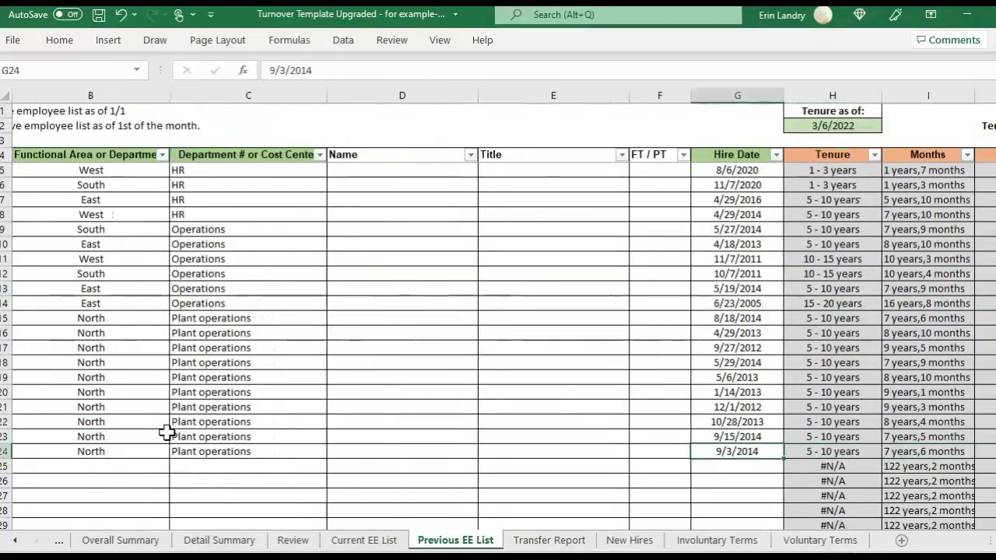
- Return to the Tenure Summary sheet and check the figures in the 3 - 5 years row
{"action": "key", "text": "ctrl+Page_Up"}
{"action": "key", "text": "ctrl+Page_Up"}
{"action": "key", "text": "ctrl+Page_Up"}
{"action": "key", "text": "ctrl+Page_Up"}
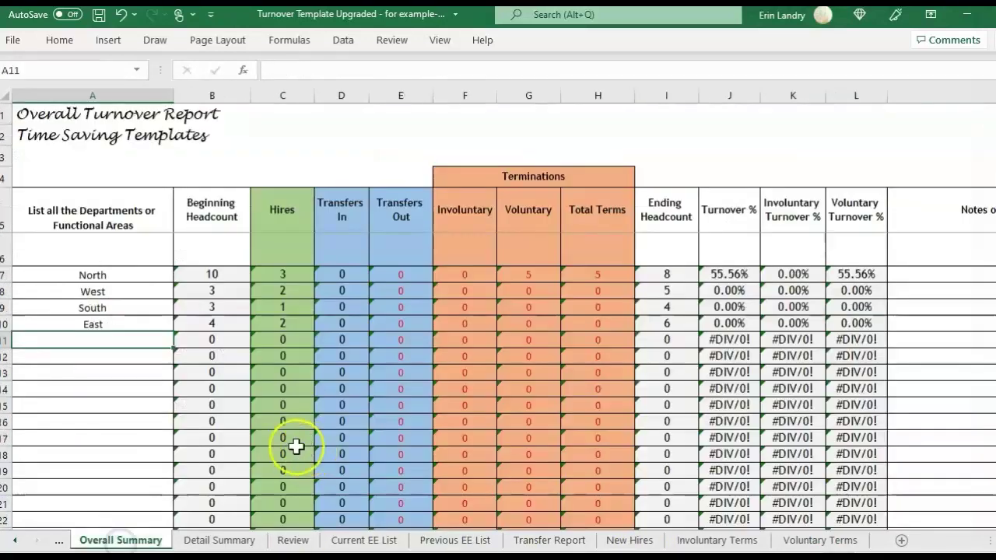
{"action": "left_click", "coordinate": [14, 542]}
{"action": "left_click", "coordinate": [251, 540]}
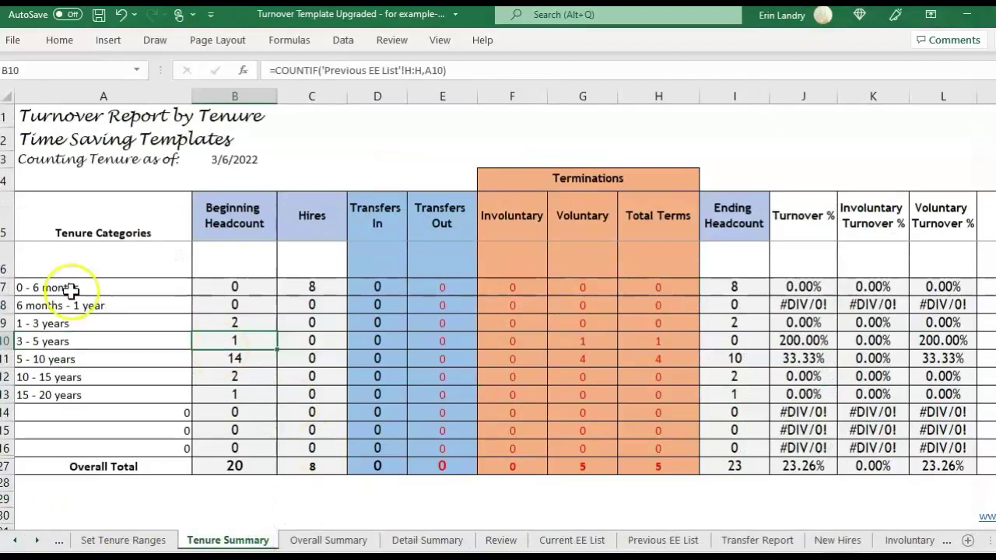
{"action": "left_click", "coordinate": [148, 340]}
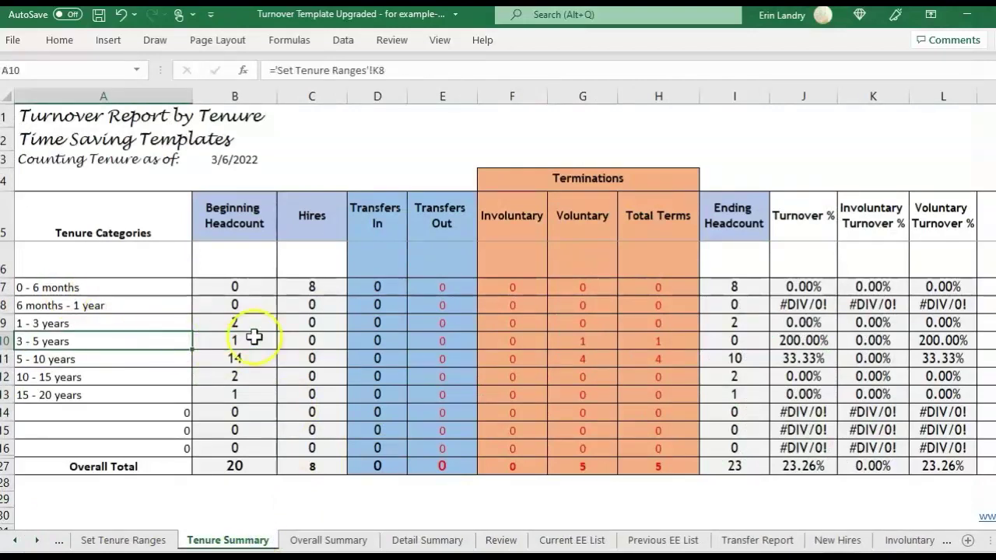
- Inspect the turnover percentage, total terms and ending headcount formulas in the 3 - 5 years row
{"action": "left_click", "coordinate": [822, 340]}
{"action": "double_click", "coordinate": [822, 342]}
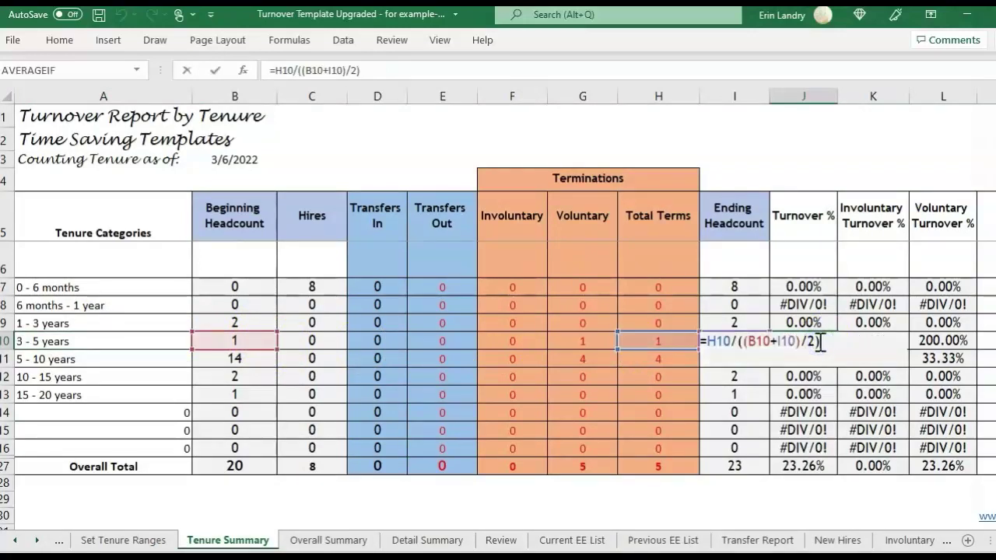
{"action": "key", "text": "ctrl+Return"}
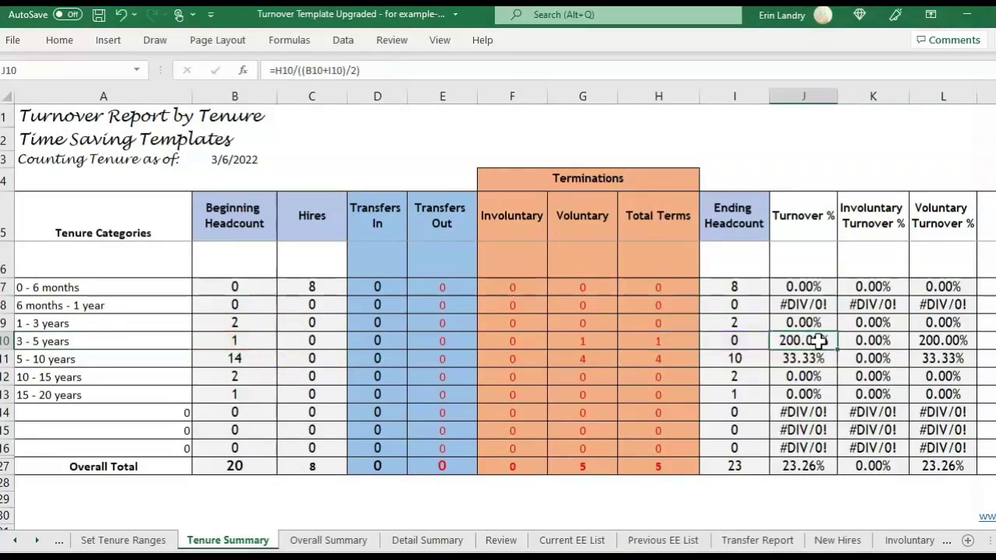
{"action": "left_click", "coordinate": [667, 342]}
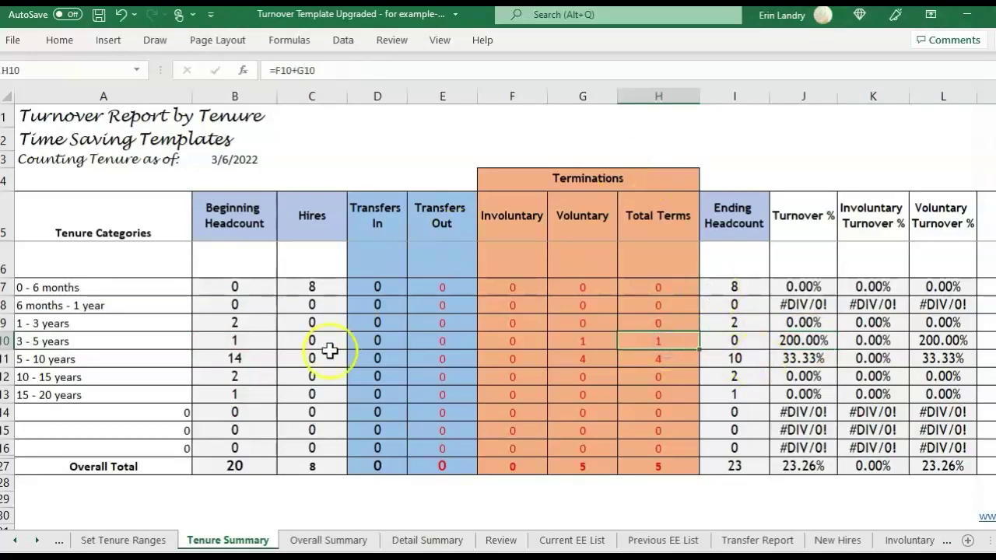
{"action": "left_click", "coordinate": [761, 339]}
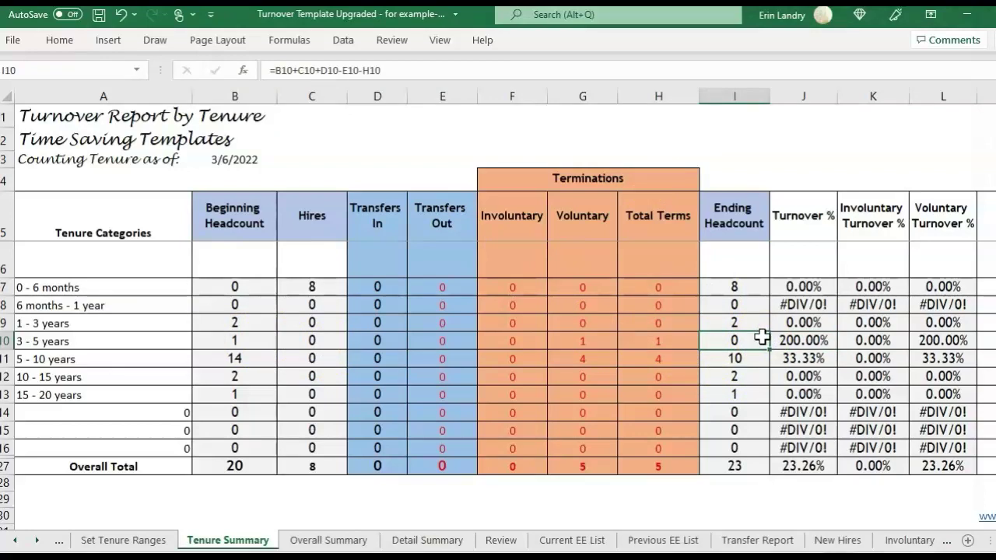
- Examine the voluntary terminations chart and its pivot table on the Termination Reason Charts sheet
{"action": "left_click", "coordinate": [123, 540]}
{"action": "left_click", "coordinate": [295, 540]}
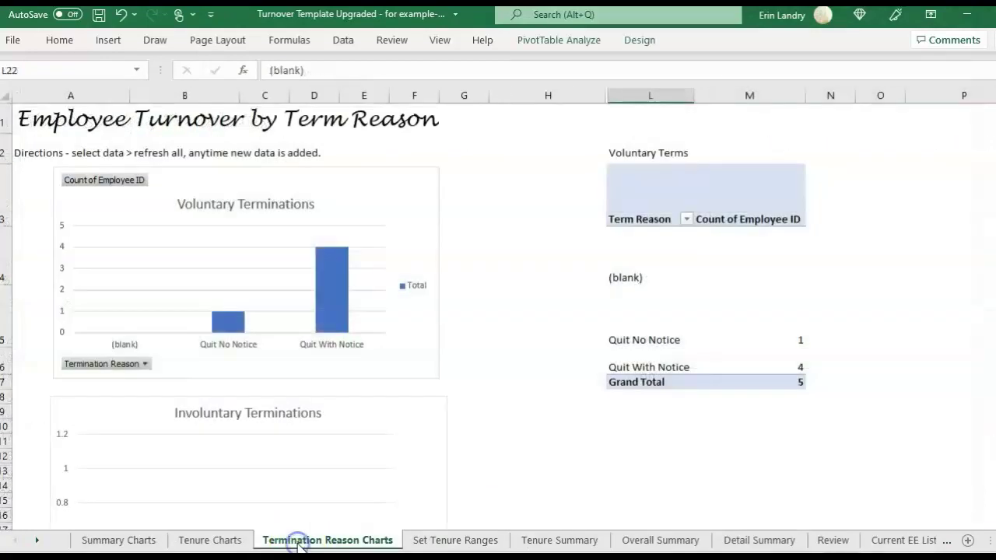
{"action": "left_click", "coordinate": [482, 395]}
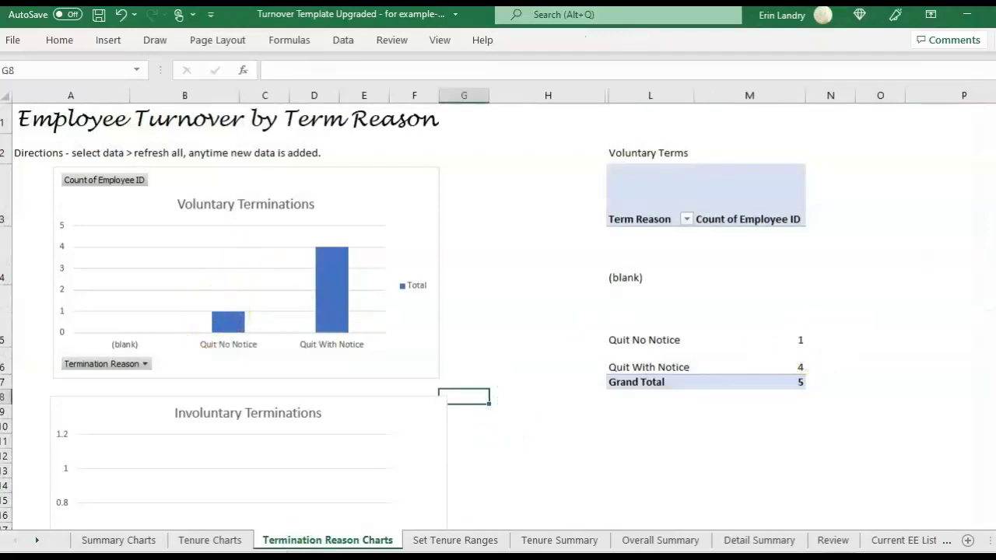
- Review the Tenure Charts sheet: the turnover percentage pie, headcount, hires vs. terminations, and the Employee Turnover by Tenure column chart with its category axis
{"action": "left_click", "coordinate": [209, 540]}
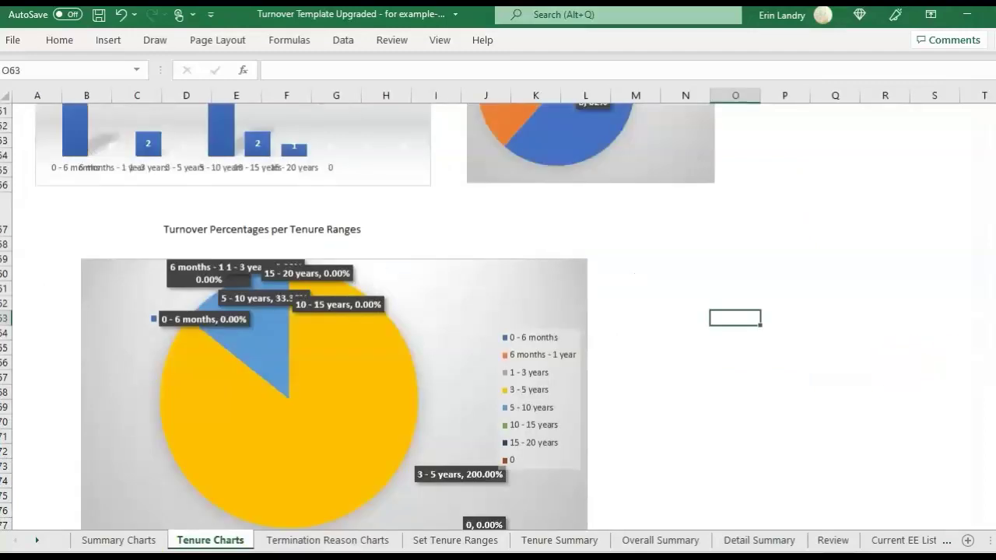
{"action": "scroll", "coordinate": [498, 312], "scroll_direction": "down", "scroll_amount": 2}
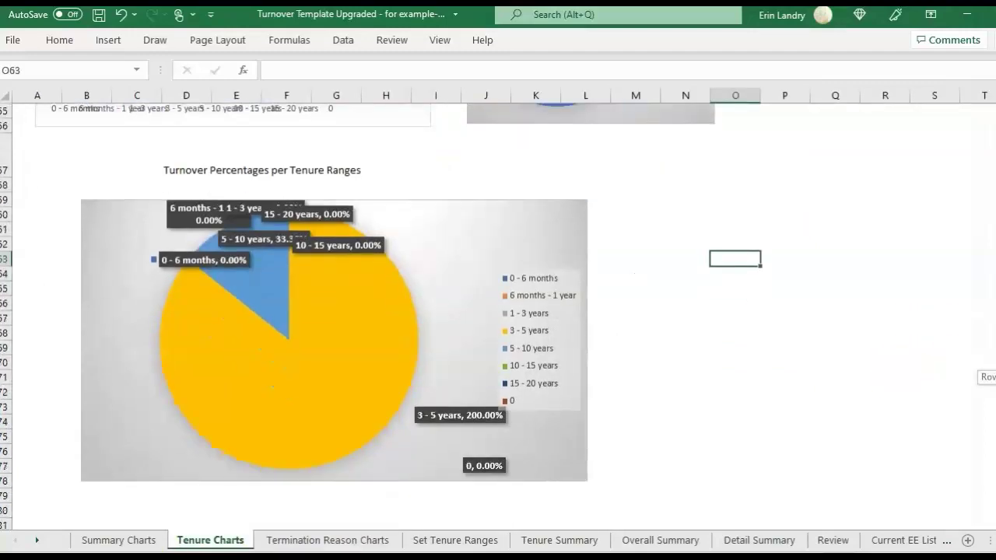
{"action": "scroll", "coordinate": [498, 312], "scroll_direction": "up", "scroll_amount": 12}
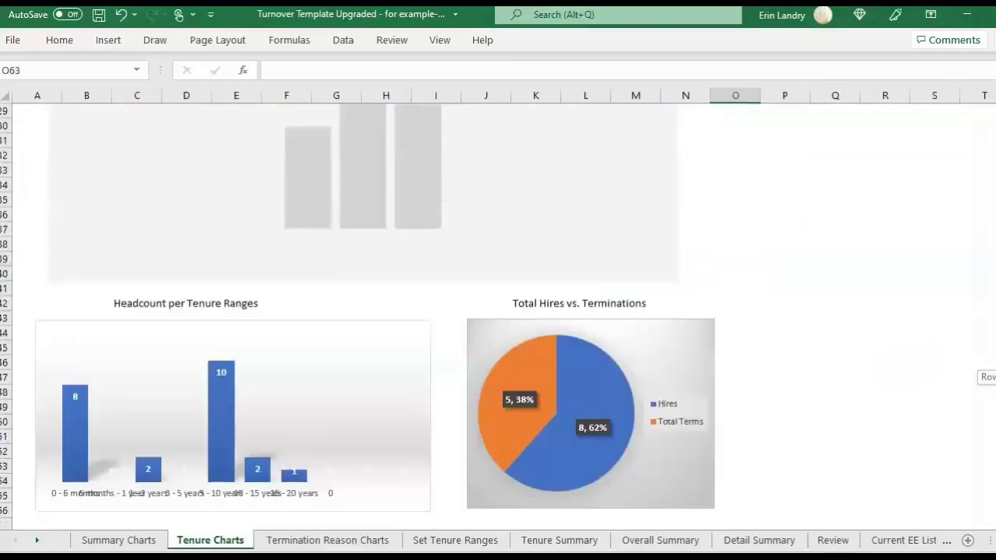
{"action": "scroll", "coordinate": [358, 312], "scroll_direction": "up", "scroll_amount": 2}
{"action": "scroll", "coordinate": [358, 311], "scroll_direction": "down", "scroll_amount": 5}
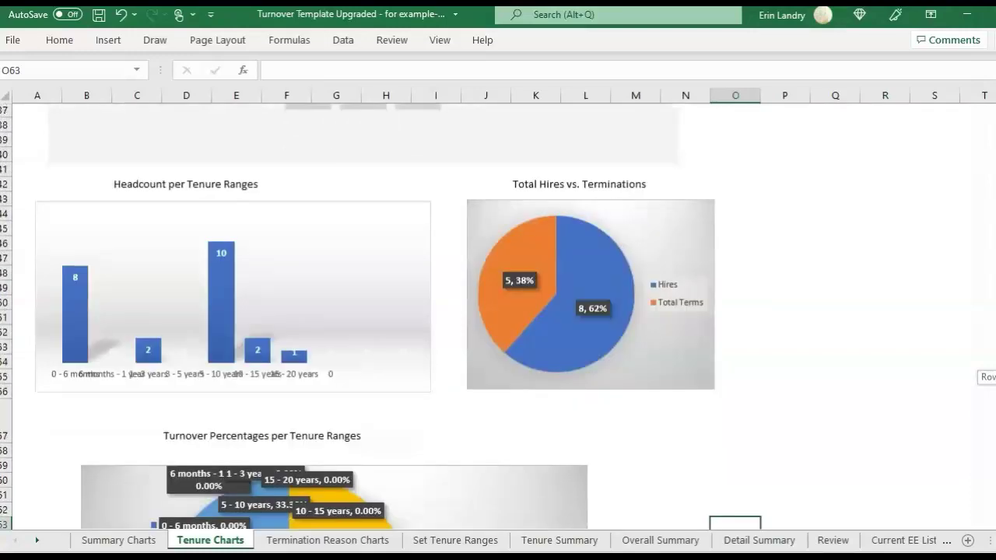
{"action": "scroll", "coordinate": [498, 311], "scroll_direction": "up", "scroll_amount": 20}
{"action": "left_click", "coordinate": [360, 205]}
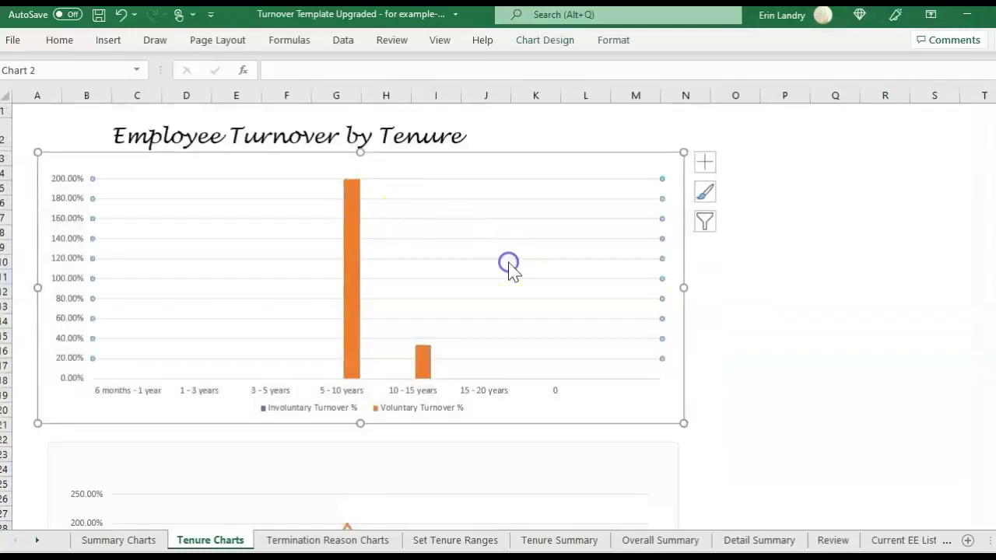
{"action": "left_click", "coordinate": [167, 389]}
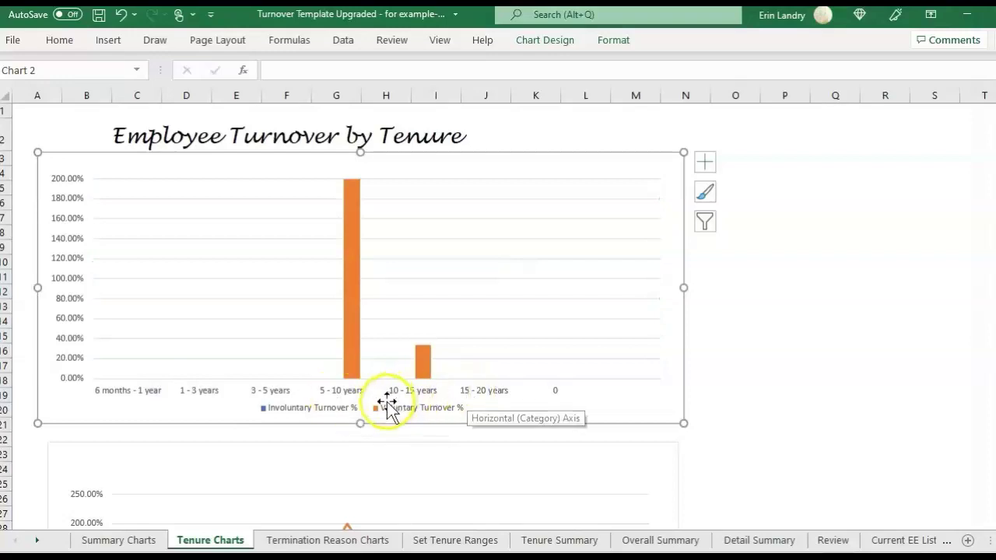
{"action": "scroll", "coordinate": [358, 312], "scroll_direction": "down", "scroll_amount": 4}
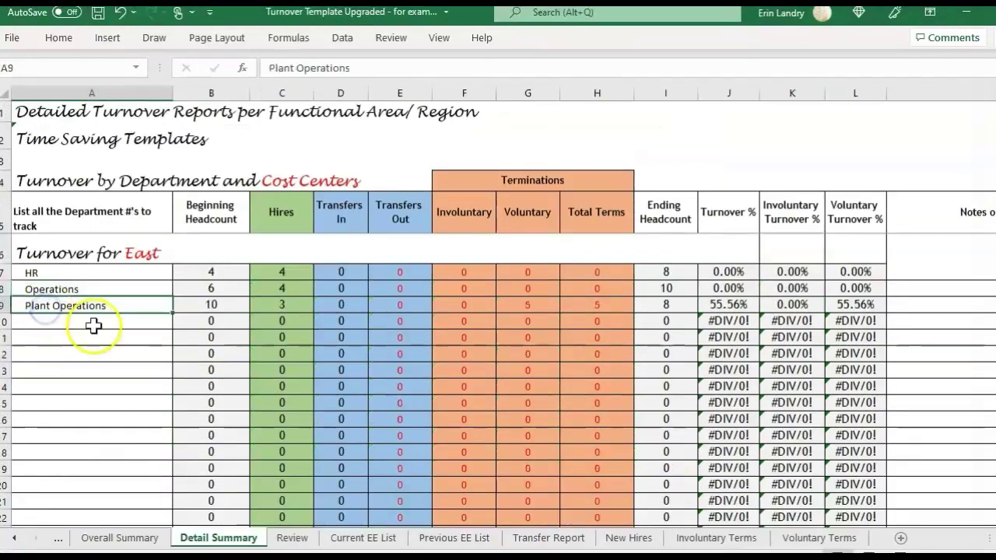
- Switch to the web browser and look over the FreeResources page on timesavingtemplates.com, including the HR freebies and the Excel video guide
{"action": "left_click", "coordinate": [93, 325]}
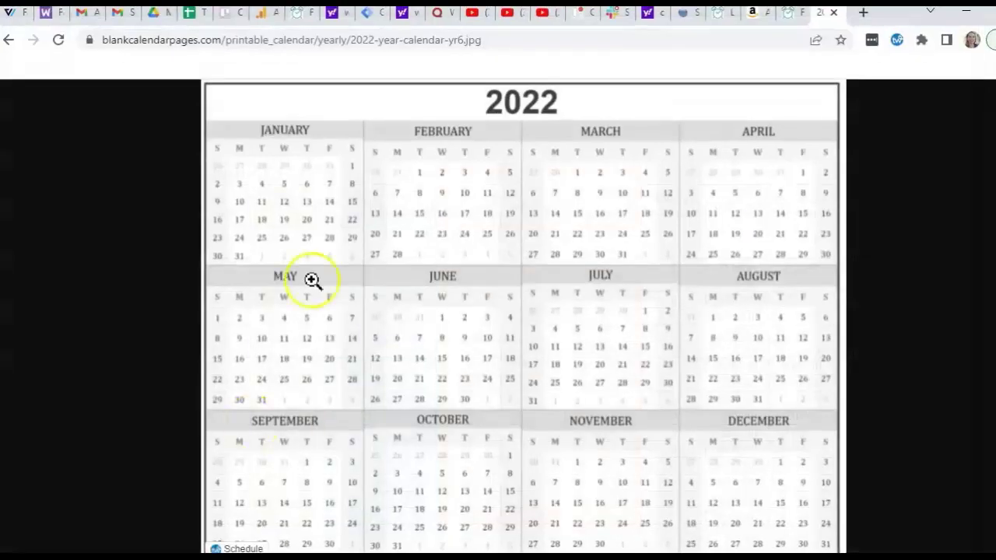
{"action": "left_click", "coordinate": [796, 14]}
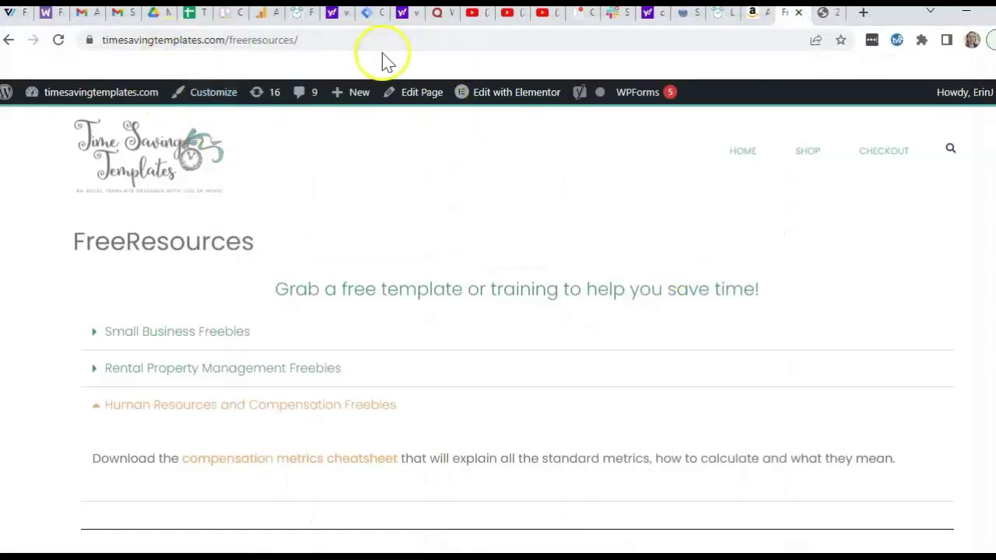
{"action": "mouse_move", "coordinate": [808, 163]}
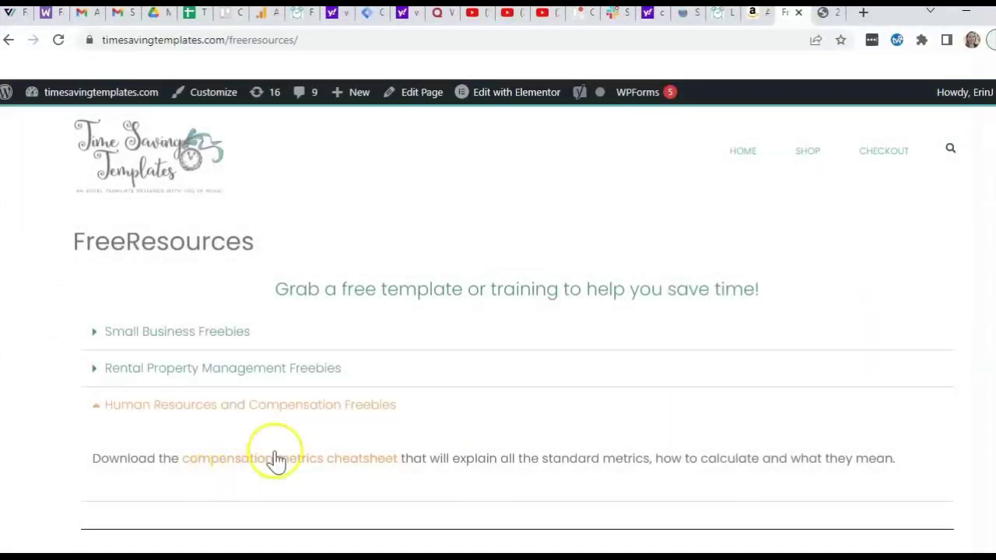
{"action": "scroll", "coordinate": [276, 467], "scroll_direction": "down", "scroll_amount": 5}
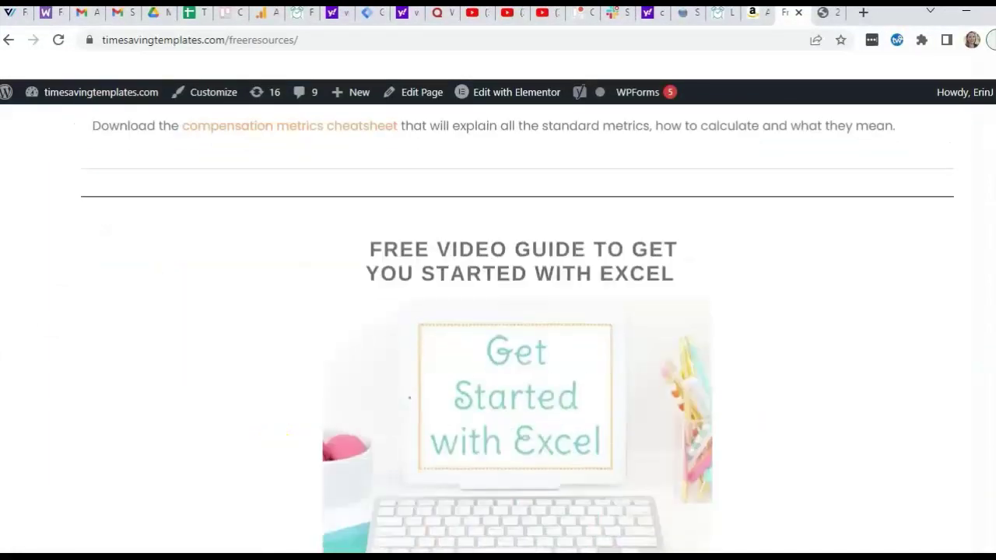
{"action": "scroll", "coordinate": [498, 335], "scroll_direction": "up", "scroll_amount": 5}
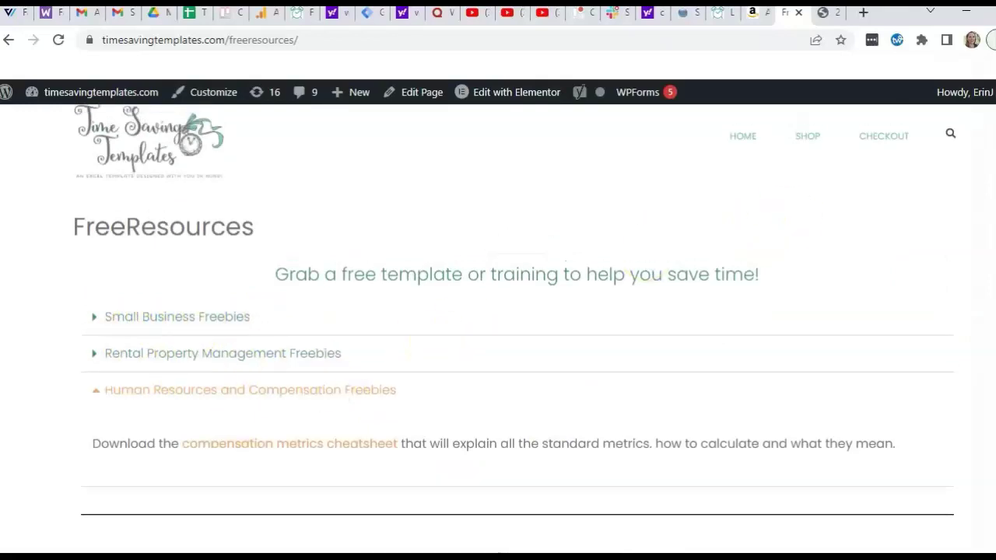
{"action": "scroll", "coordinate": [498, 329], "scroll_direction": "up", "scroll_amount": 1}
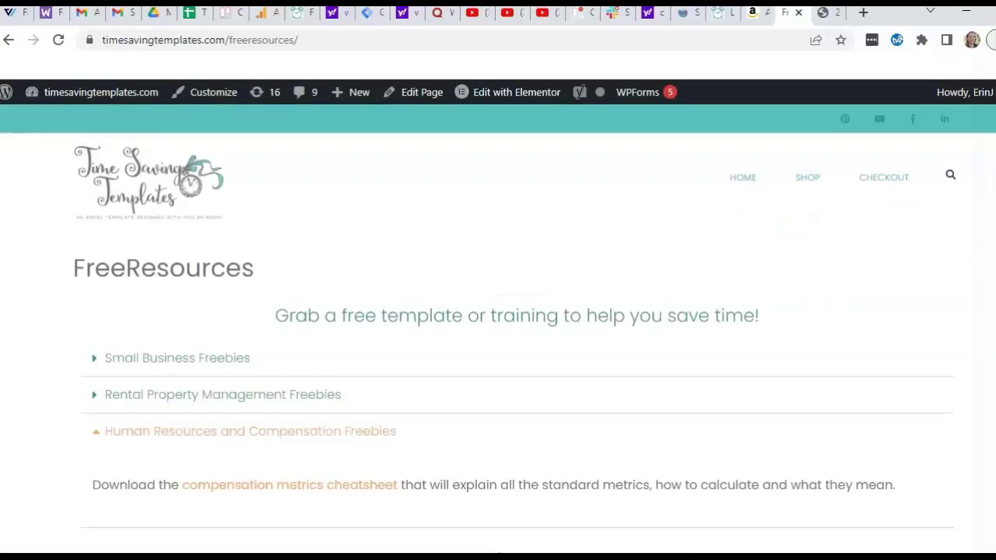